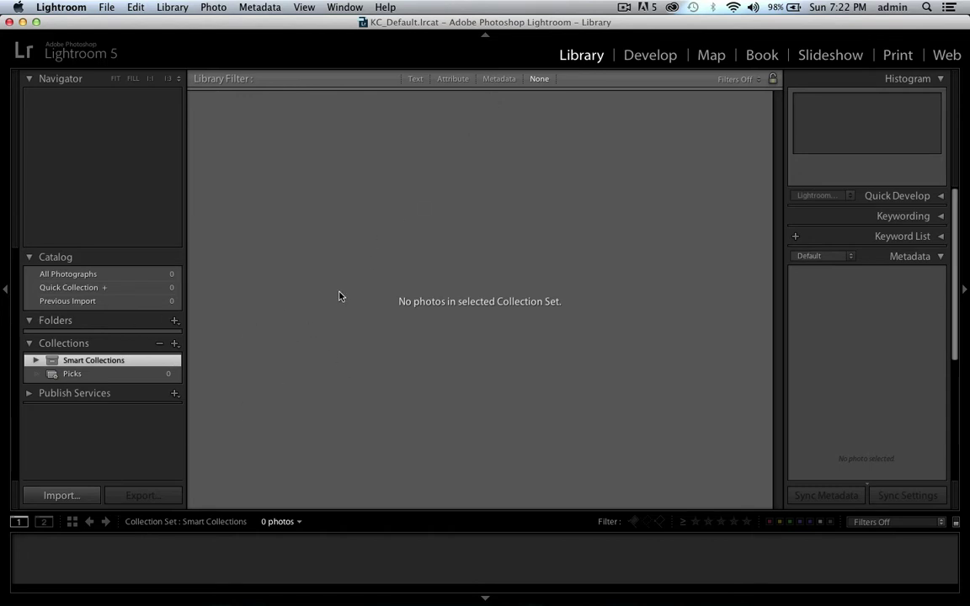
left_click(102, 8)
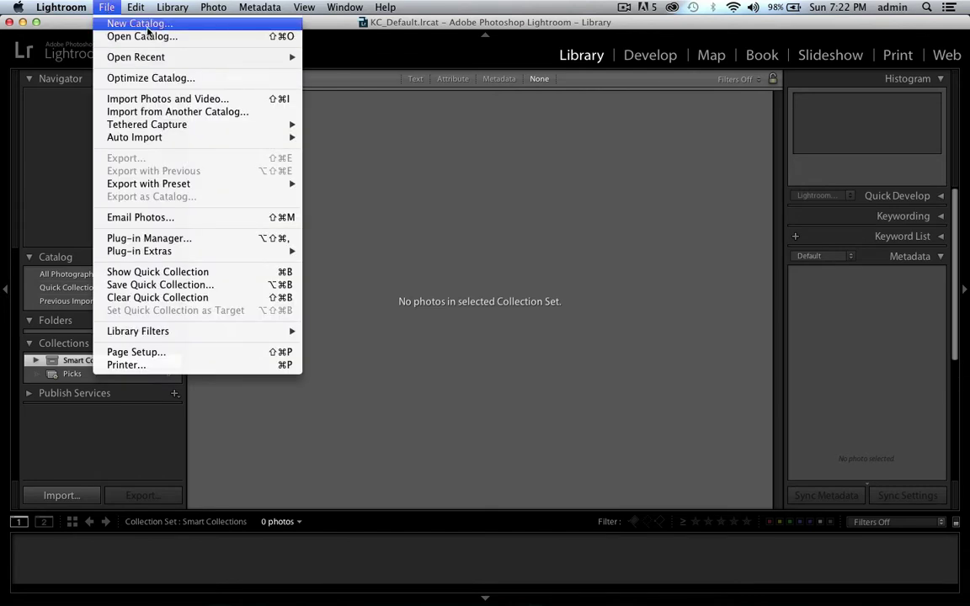
left_click(144, 24)
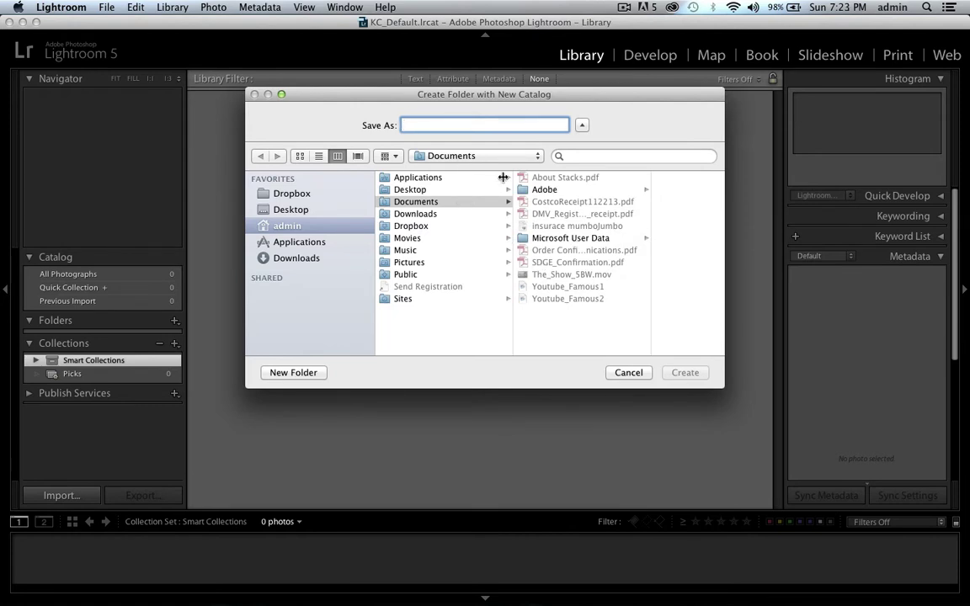
left_click(629, 373)
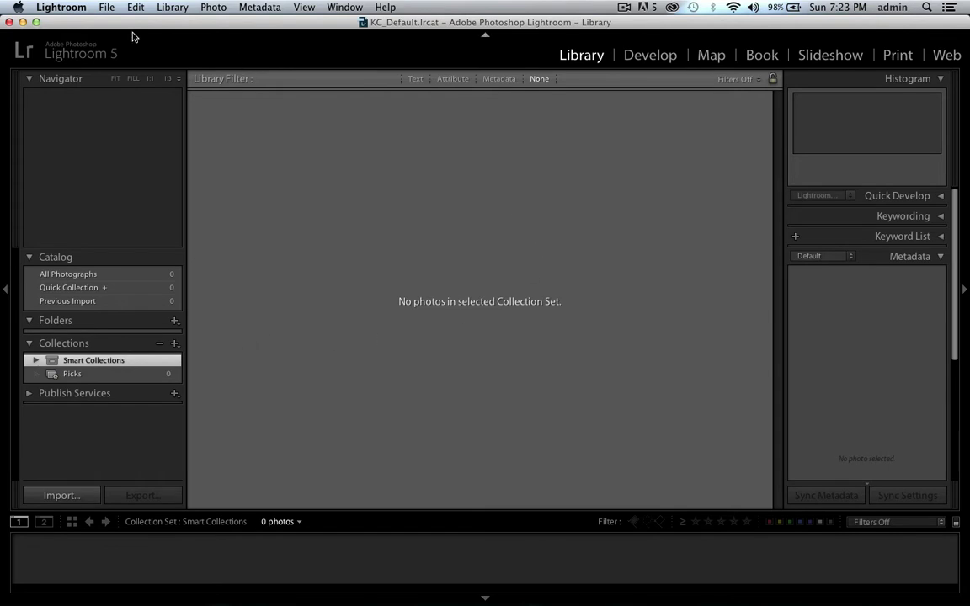
left_click(107, 6)
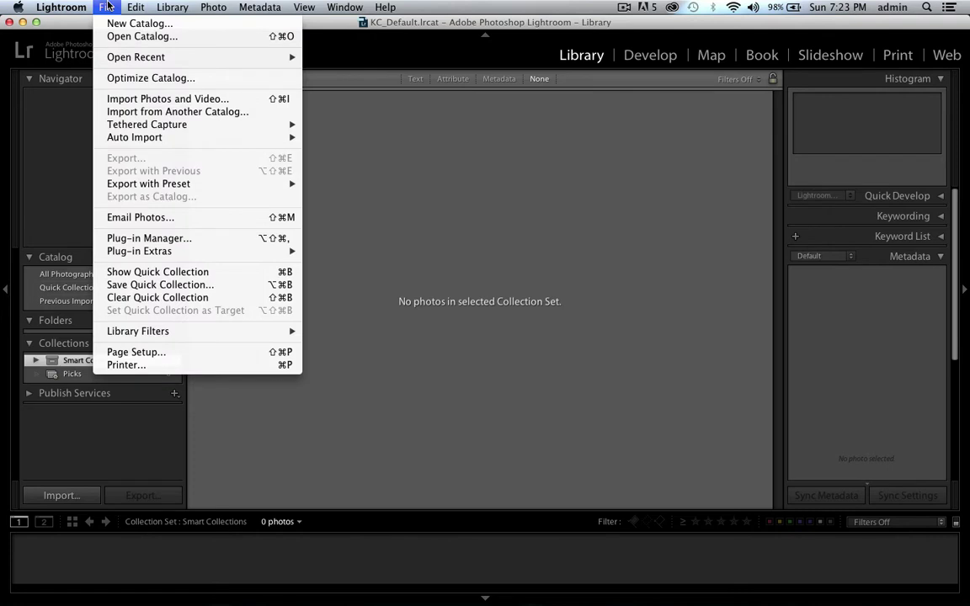
left_click(505, 209)
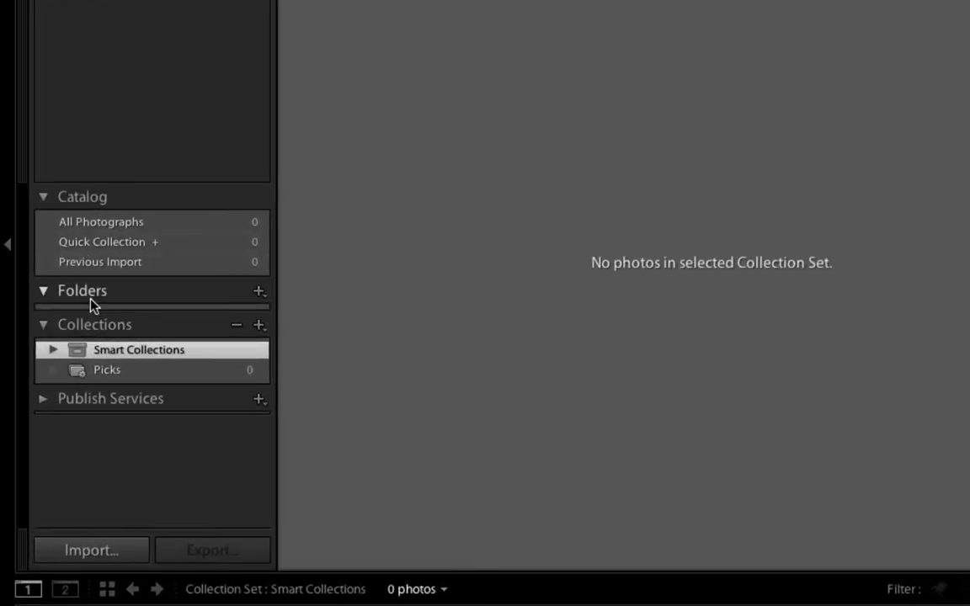
left_click(93, 297)
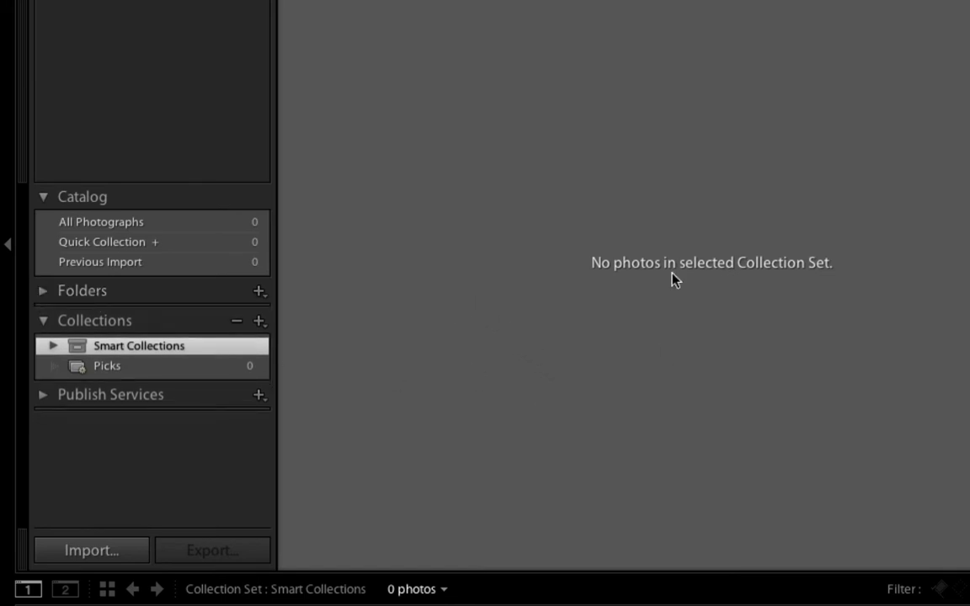
left_click(193, 292)
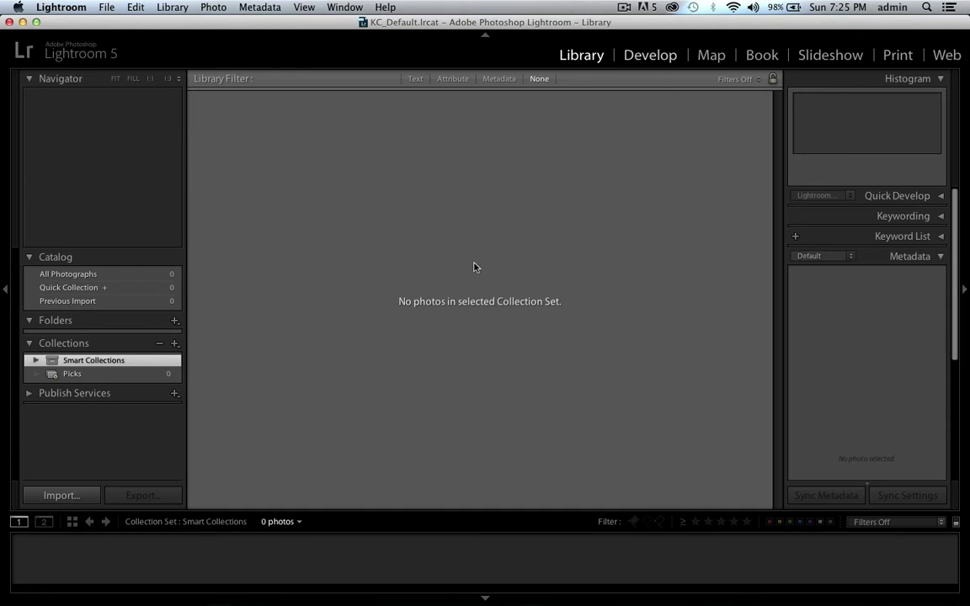
Compare the Develop module with the Library module's expanded Quick Develop controls, finishing in Library.
left_click(627, 67)
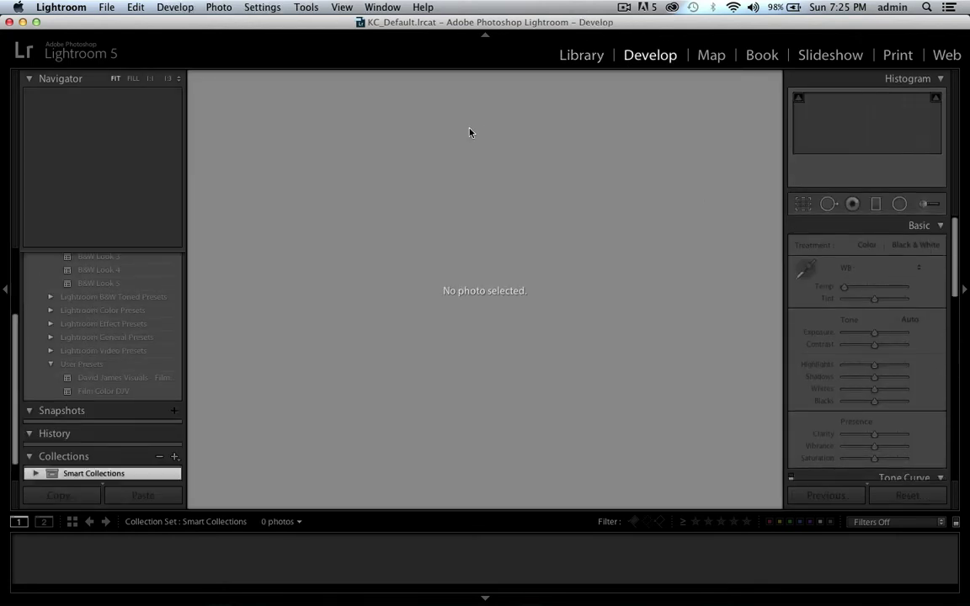
left_click(598, 55)
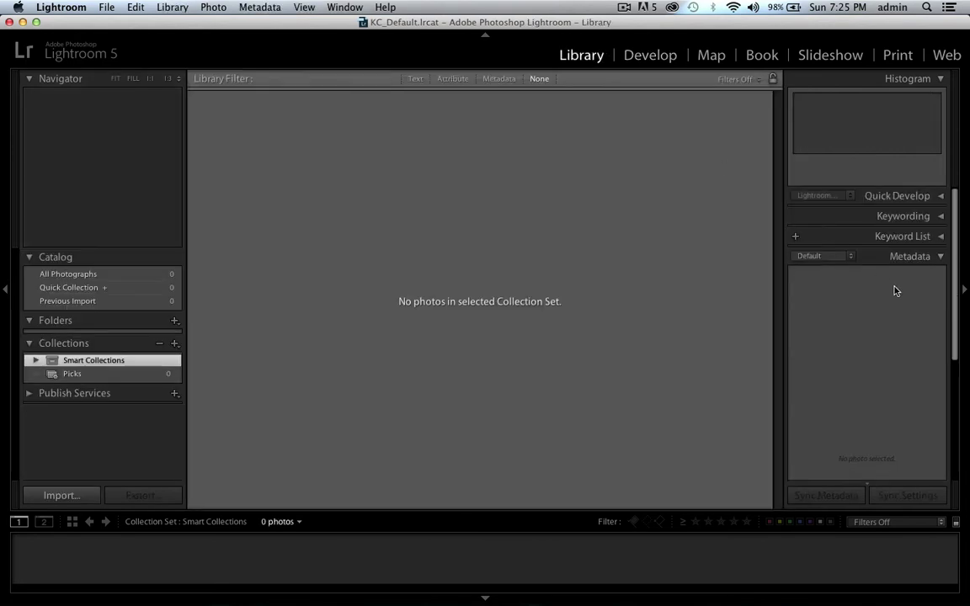
left_click(907, 204)
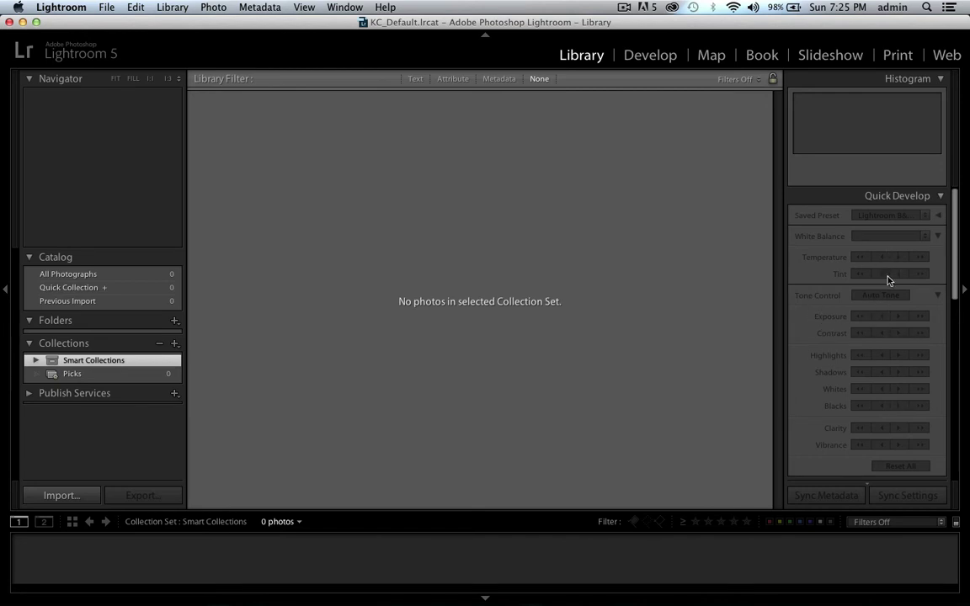
left_click(647, 56)
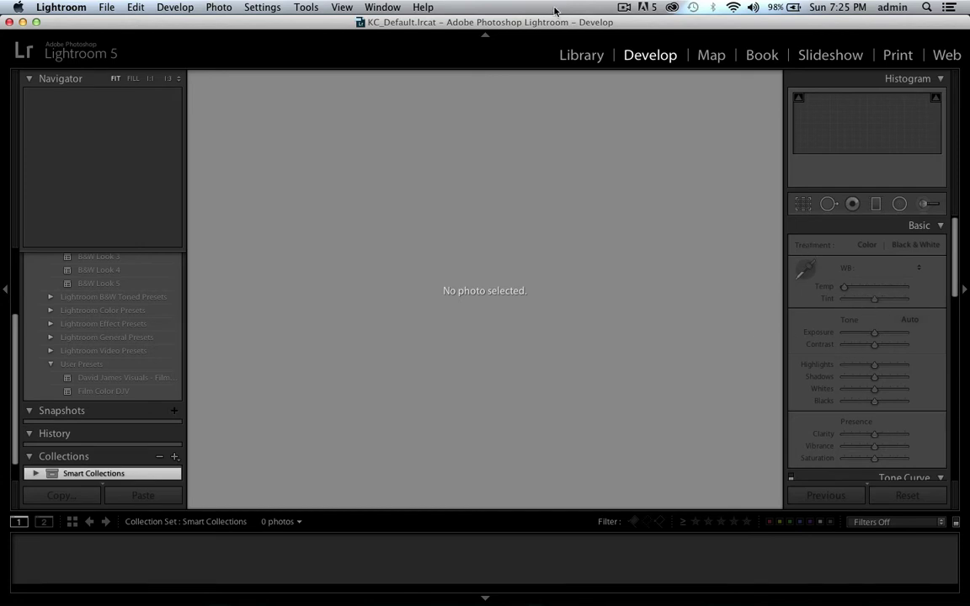
left_click(582, 56)
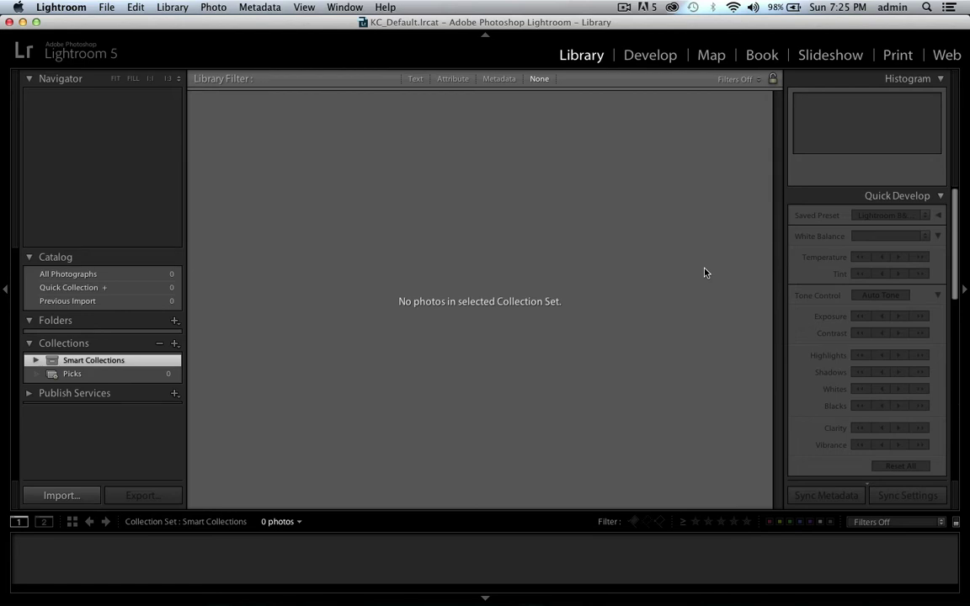
In the Develop module, collapse the Basic adjustments, expand Detail, and review the sections from Tone Curve through Noise Reduction.
left_click(663, 54)
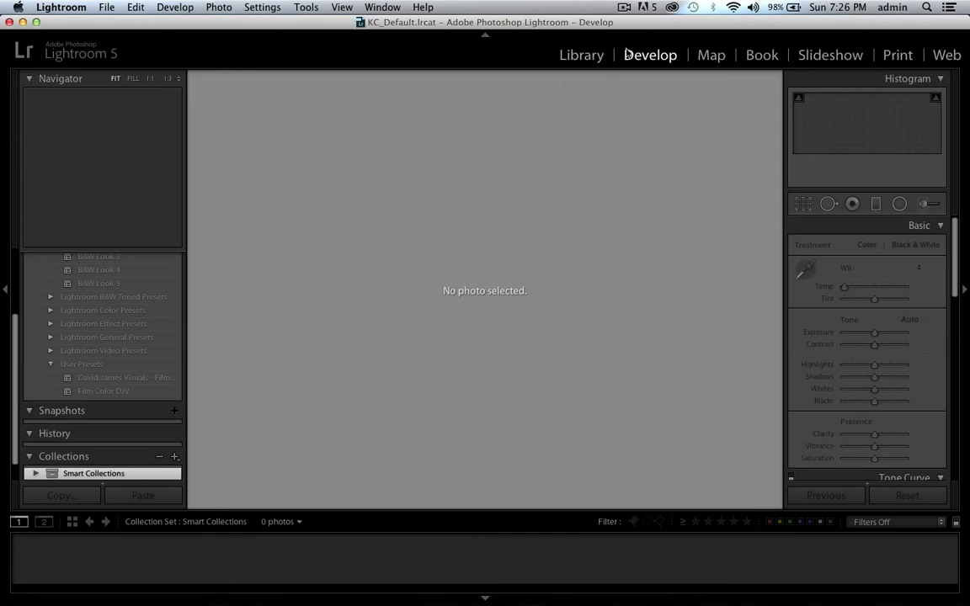
left_click(918, 226)
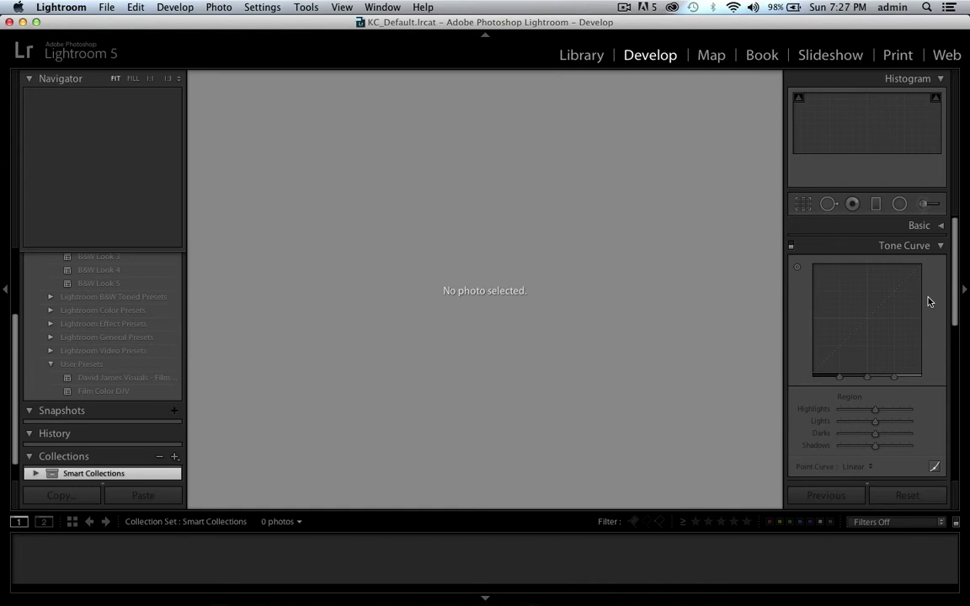
scroll(930, 302, "down", 5)
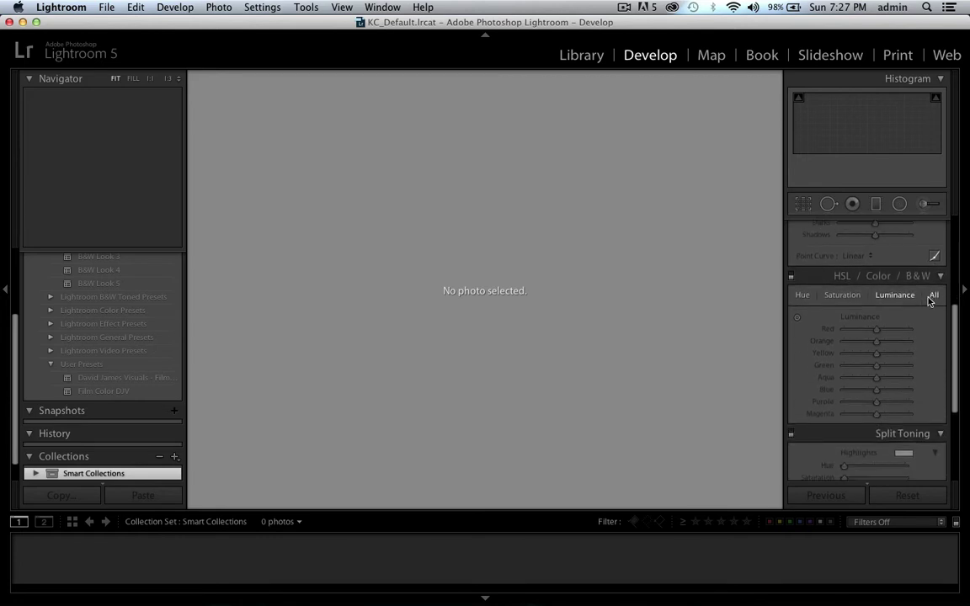
scroll(921, 376, "down", 3)
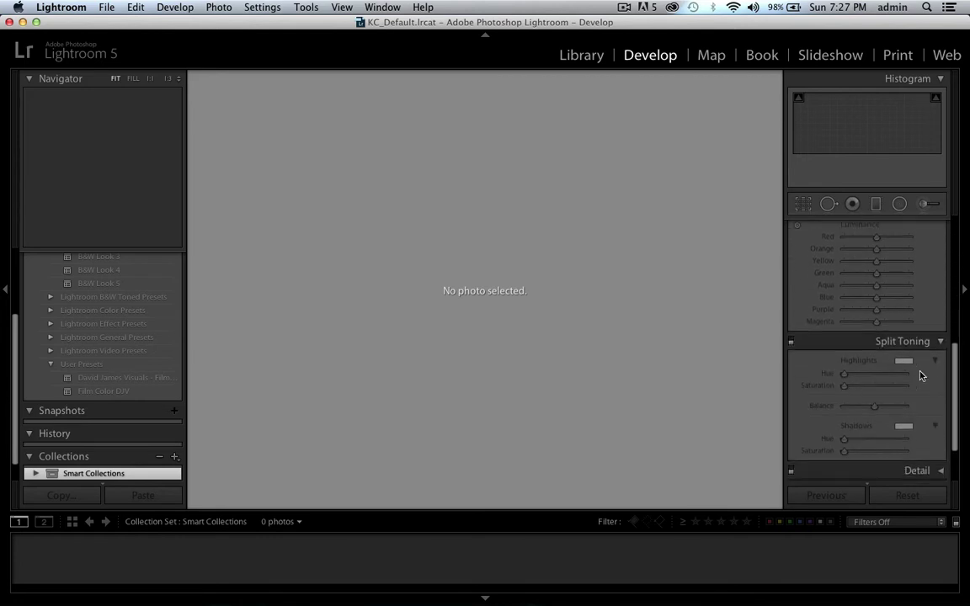
scroll(921, 376, "down", 2)
left_click(922, 403)
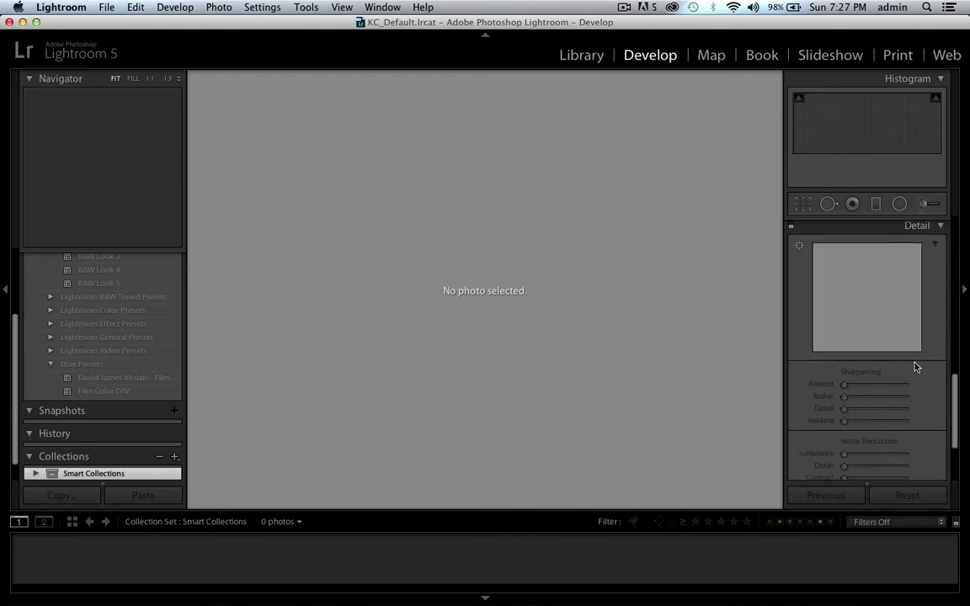
scroll(917, 367, "down", 2)
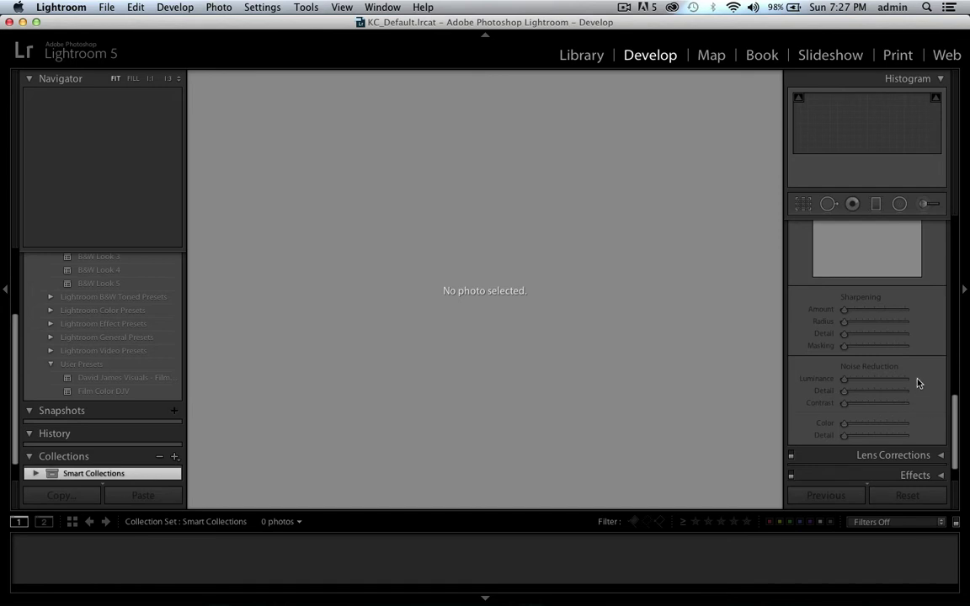
scroll(920, 380, "down", 1)
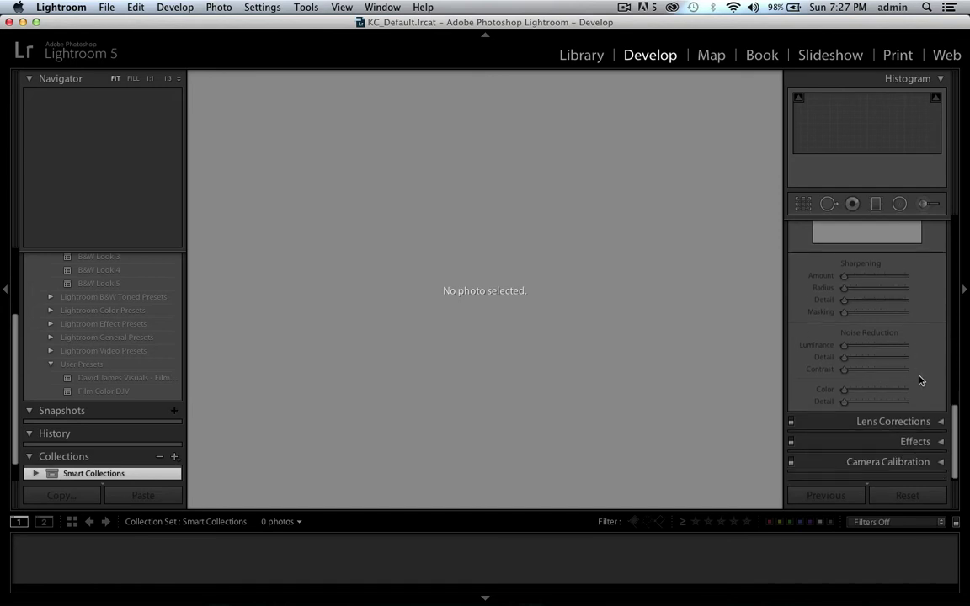
Examine the Lens Corrections, Effects and Camera Calibration settings one after another, collapsing each section after viewing it.
left_click(928, 430)
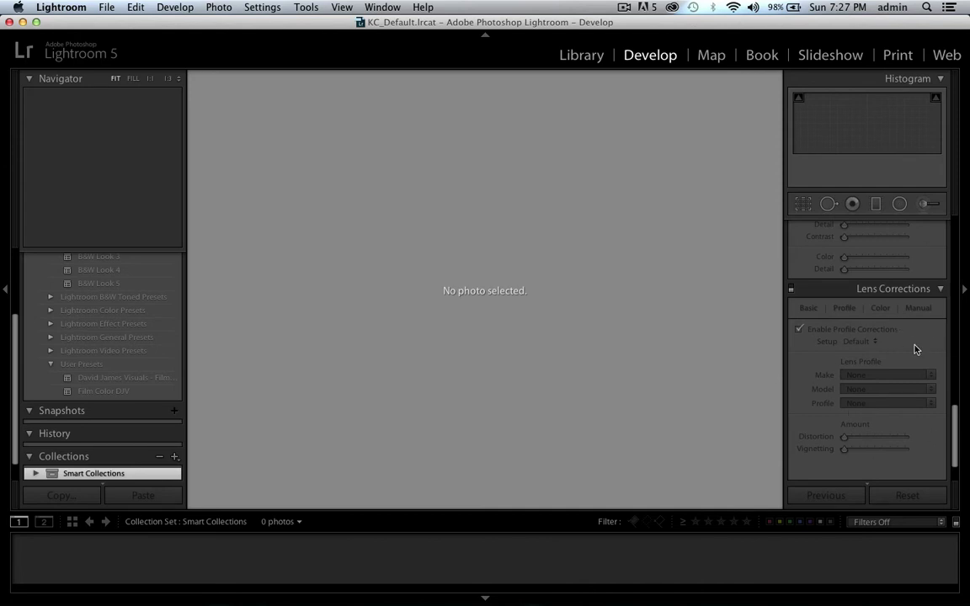
scroll(916, 349, "down", 3)
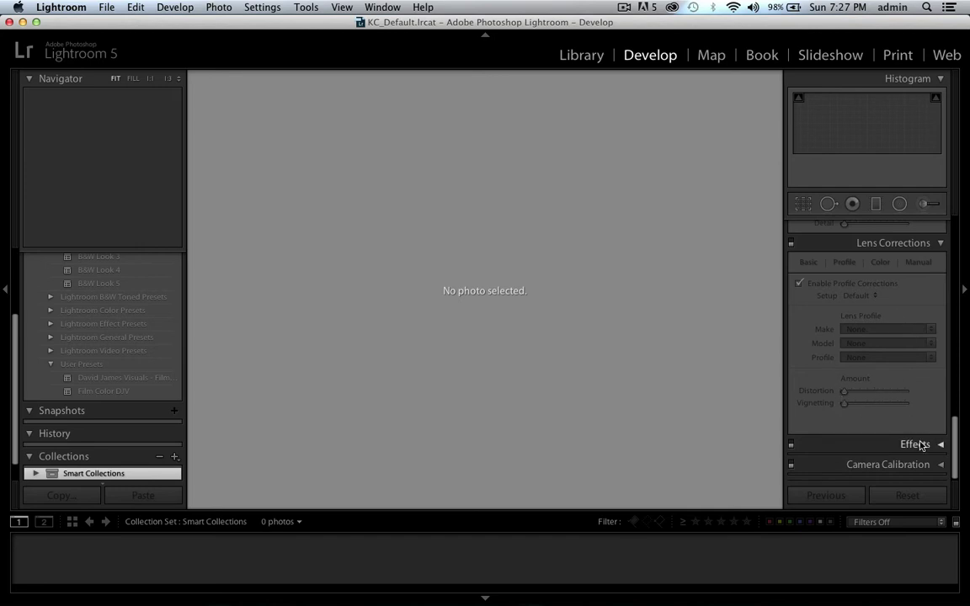
scroll(931, 251, "up", 5)
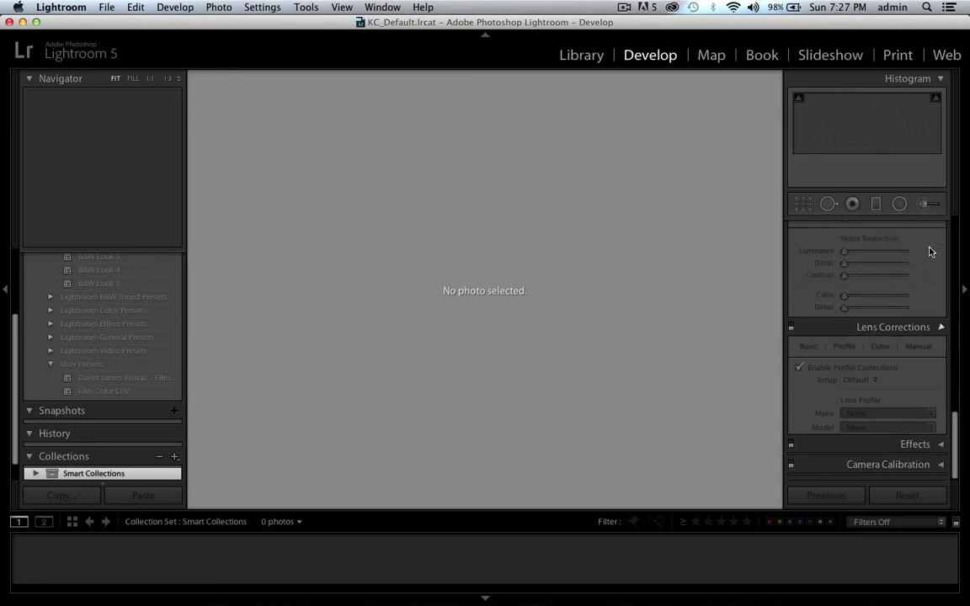
left_click(916, 444)
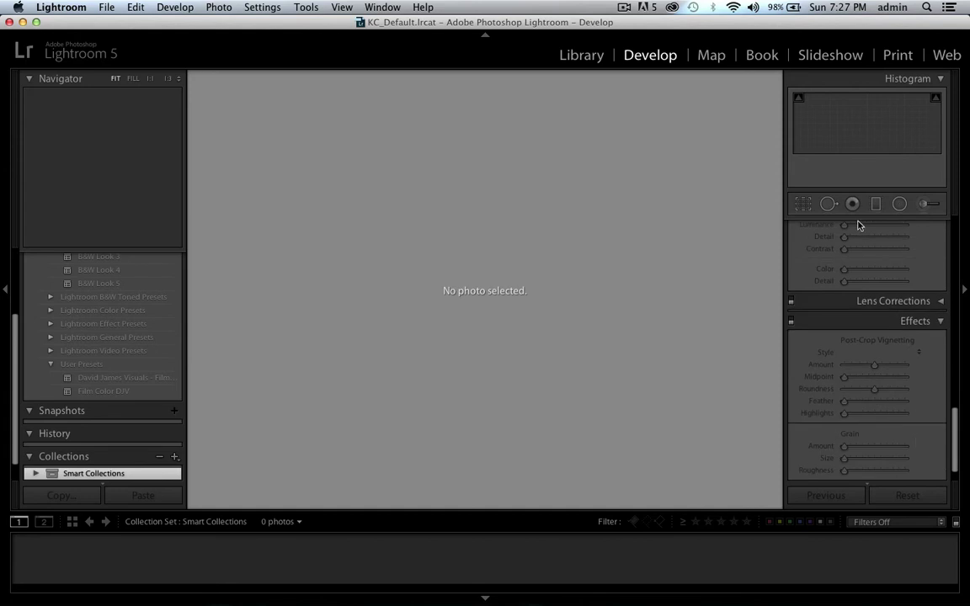
scroll(877, 368, "down", 2)
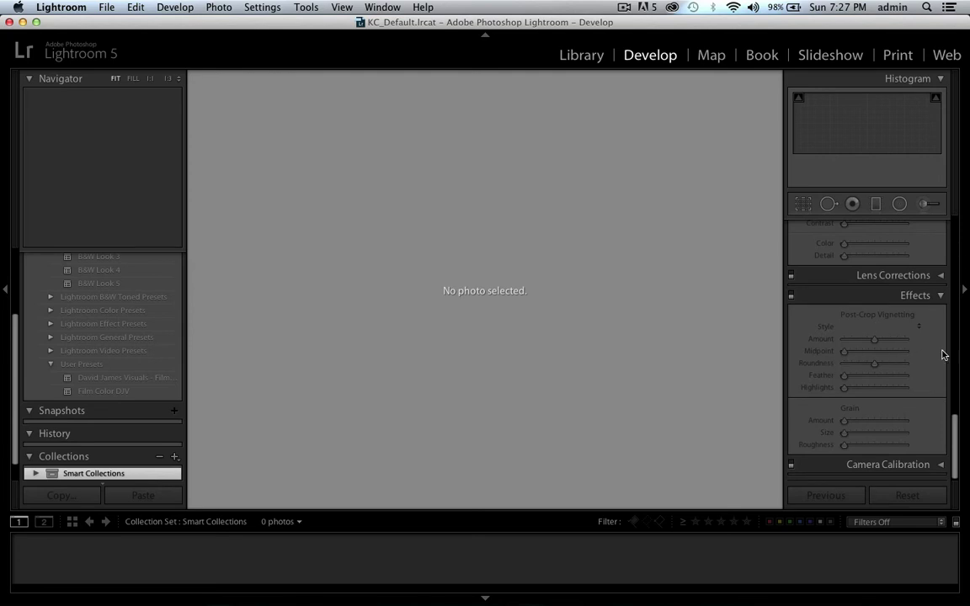
left_click(915, 296)
left_click(917, 461)
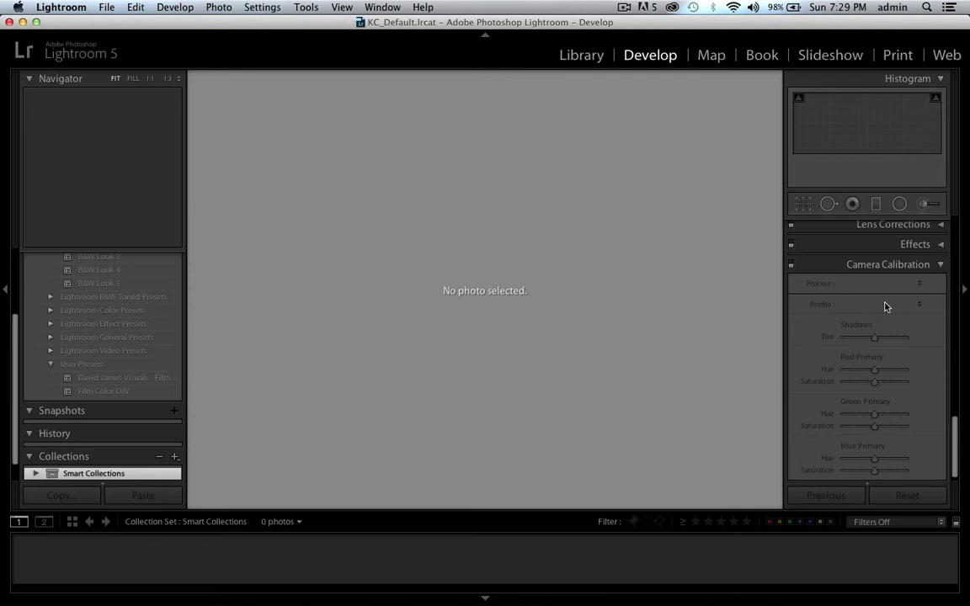
scroll(899, 348, "down", 1)
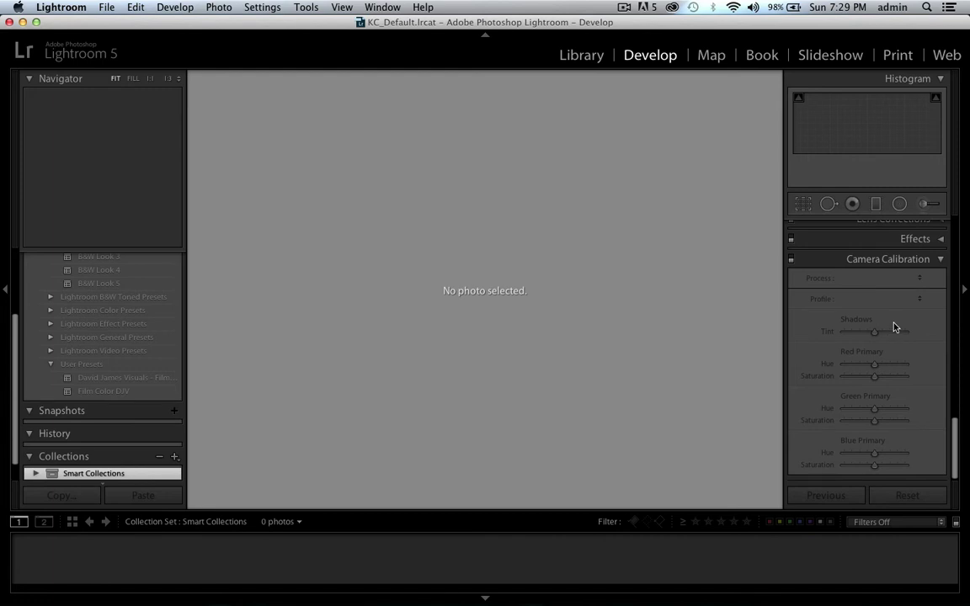
left_click(915, 261)
Collapse the Tone Curve and HSL / Color / B&W adjustment sections.
scroll(918, 338, "up", 3)
scroll(901, 286, "up", 10)
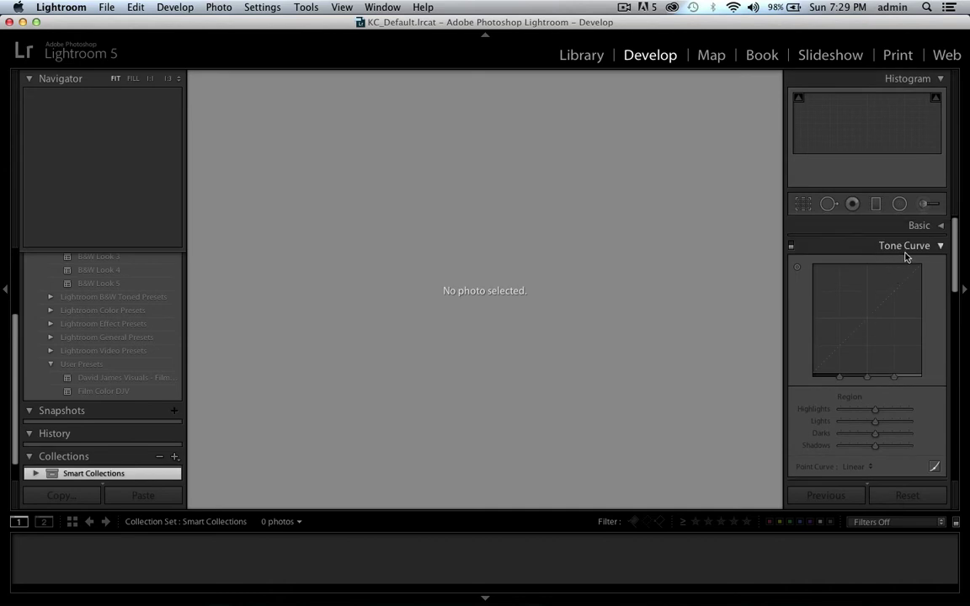
left_click(903, 246)
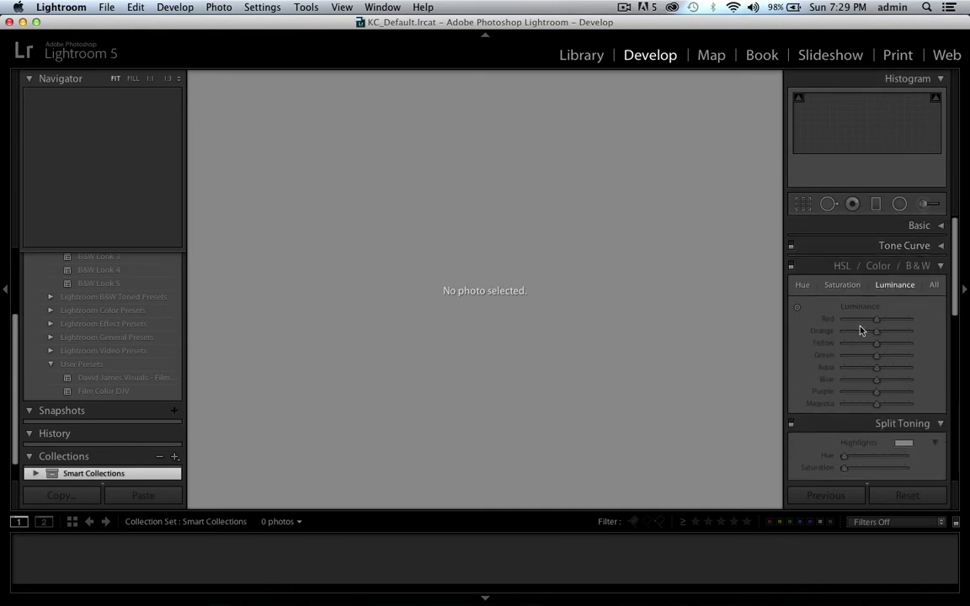
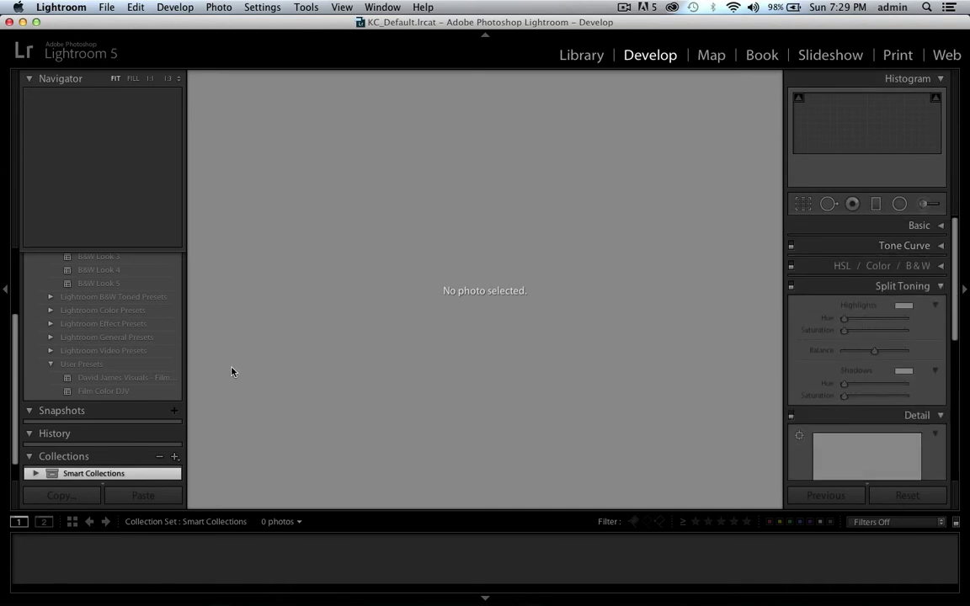
Look through the Develop module's presets, snapshots, history and collections.
scroll(67, 299, "up", 3)
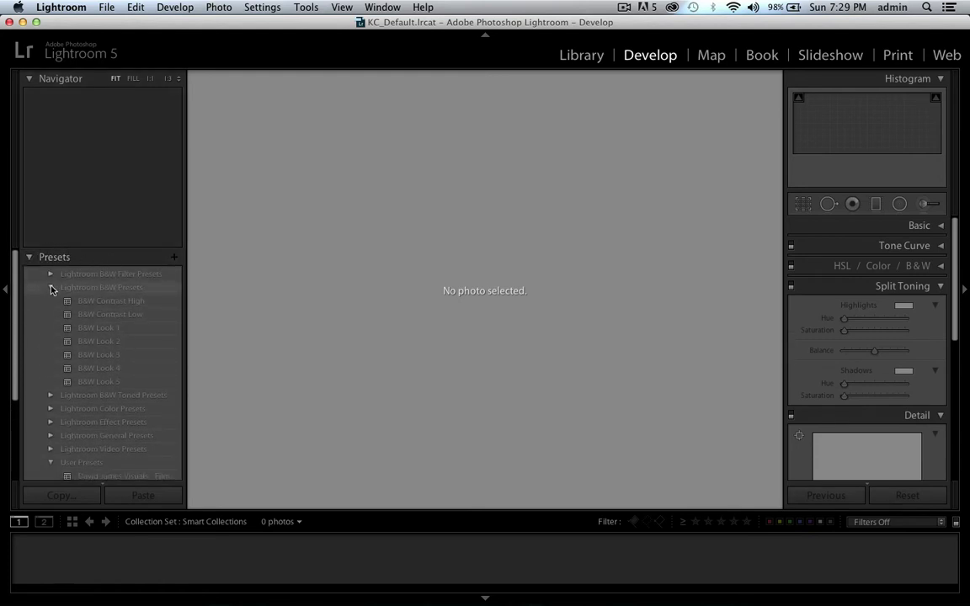
scroll(51, 289, "down", 3)
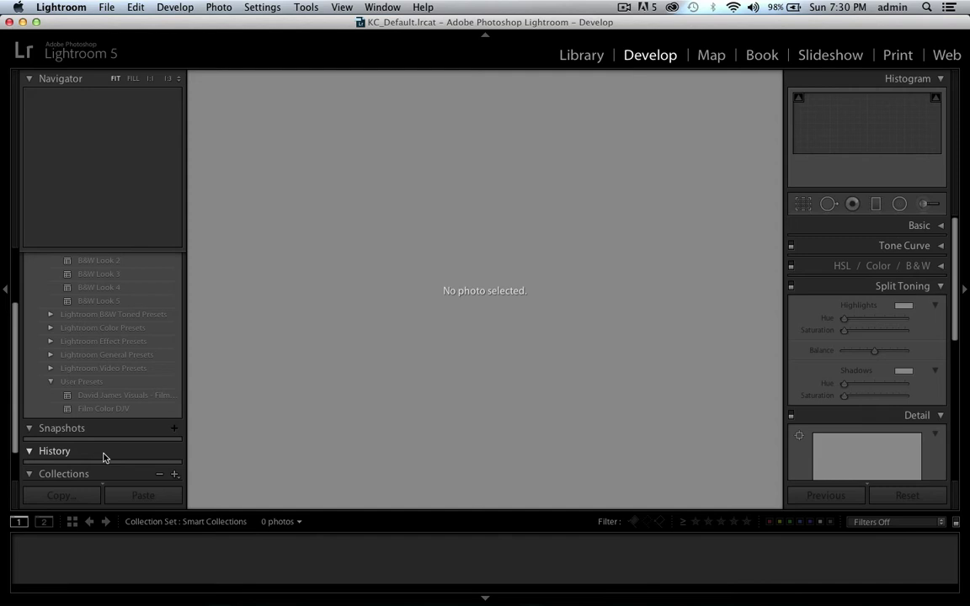
scroll(99, 463, "down", 2)
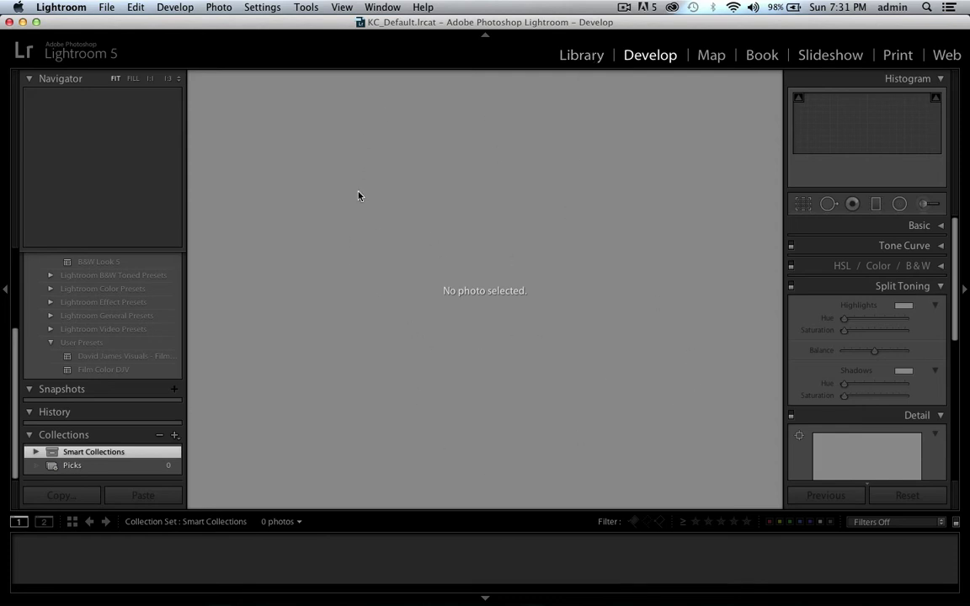
Return to the Library module with Lightroom as the active application.
left_click(582, 59)
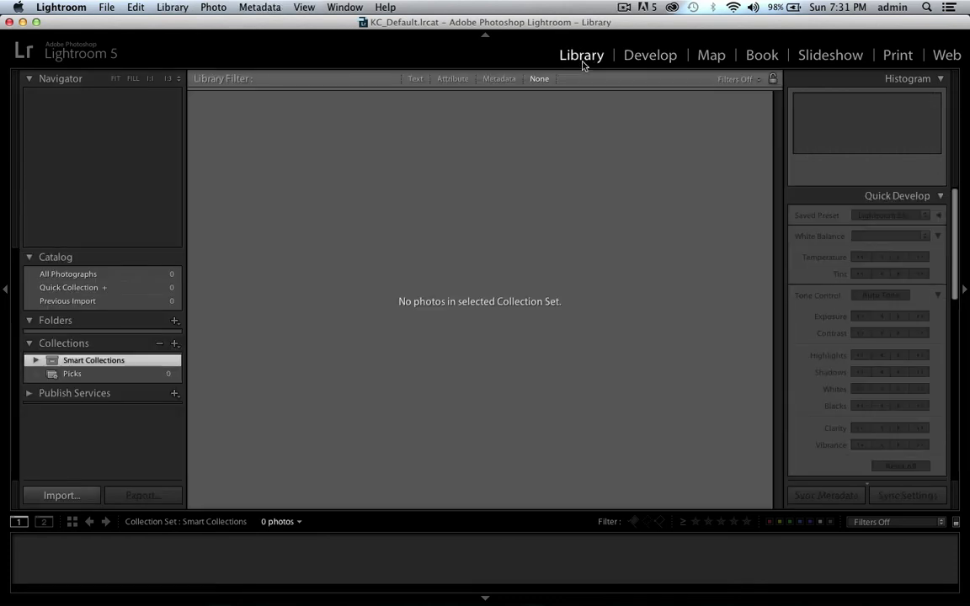
key("super+Tab")
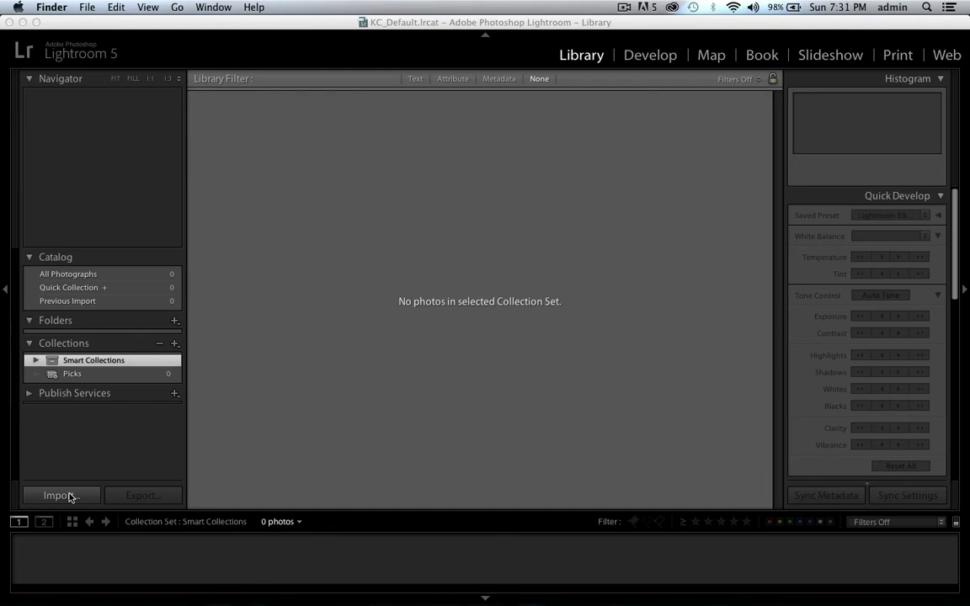
left_click(116, 456)
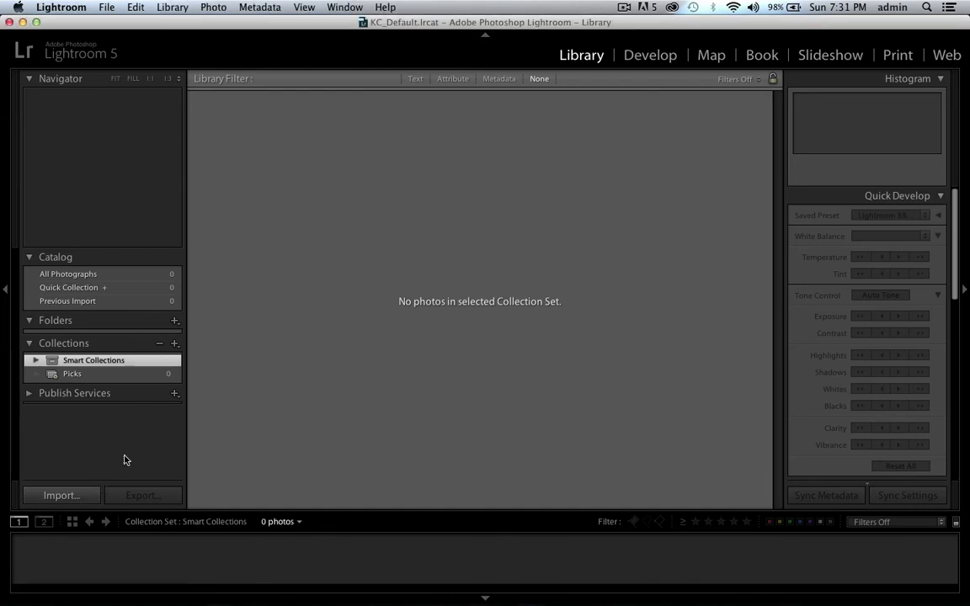
Switch to the LR_Video folder window in Finder and reposition it over the Lightroom window.
mouse_move(459, 589)
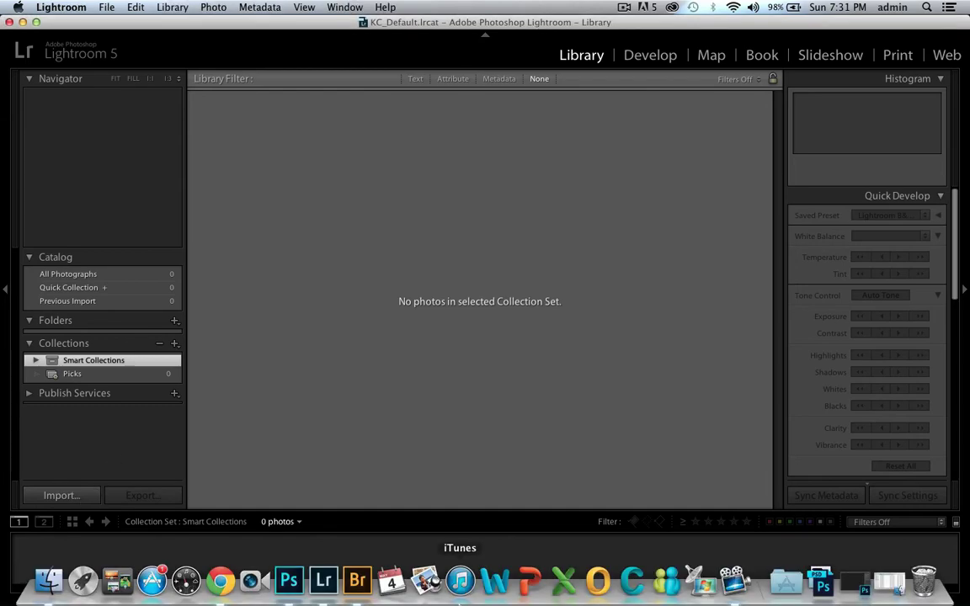
left_click(898, 589)
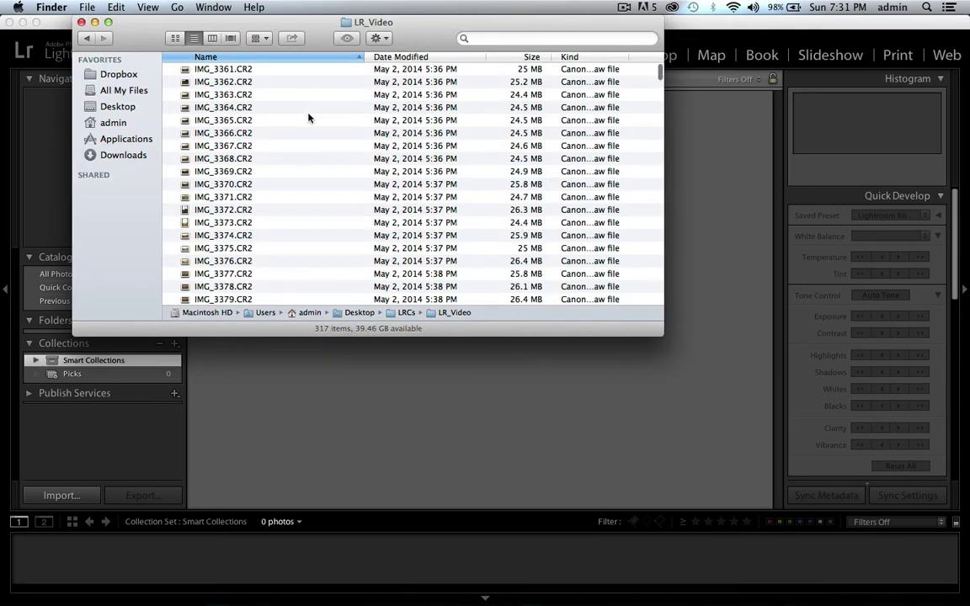
left_click_drag(429, 41, 542, 54)
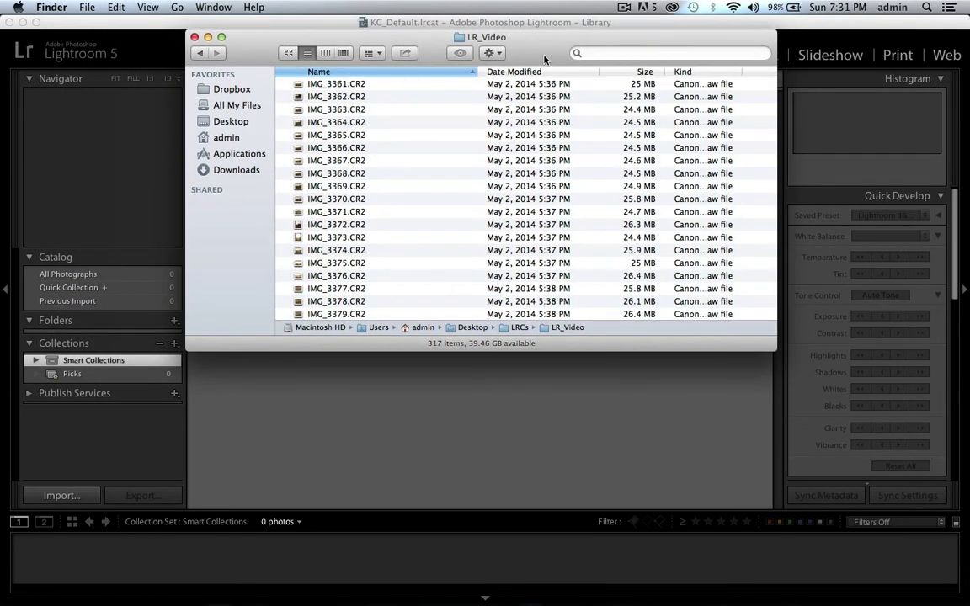
key("super+a")
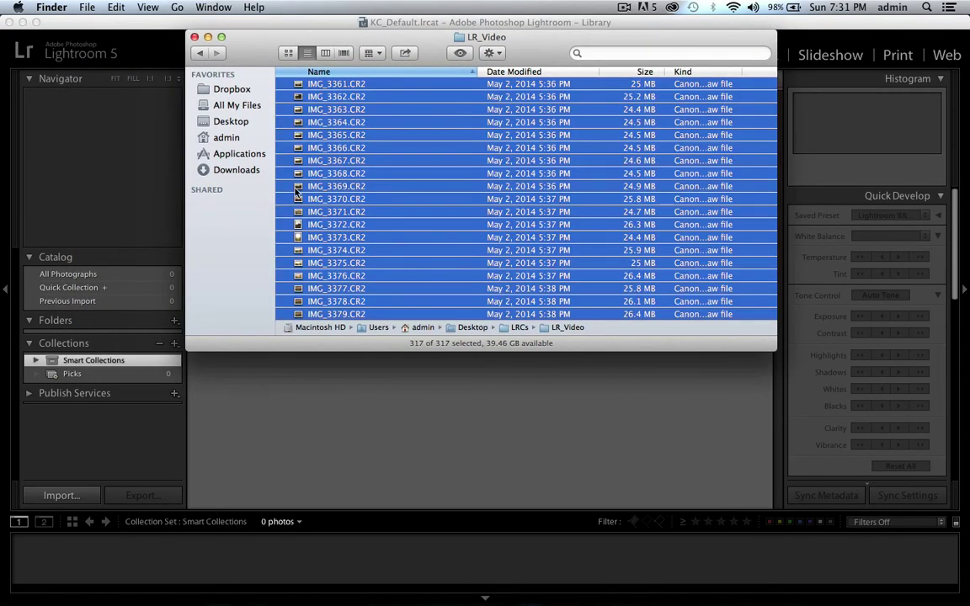
left_click_drag(297, 196, 412, 416)
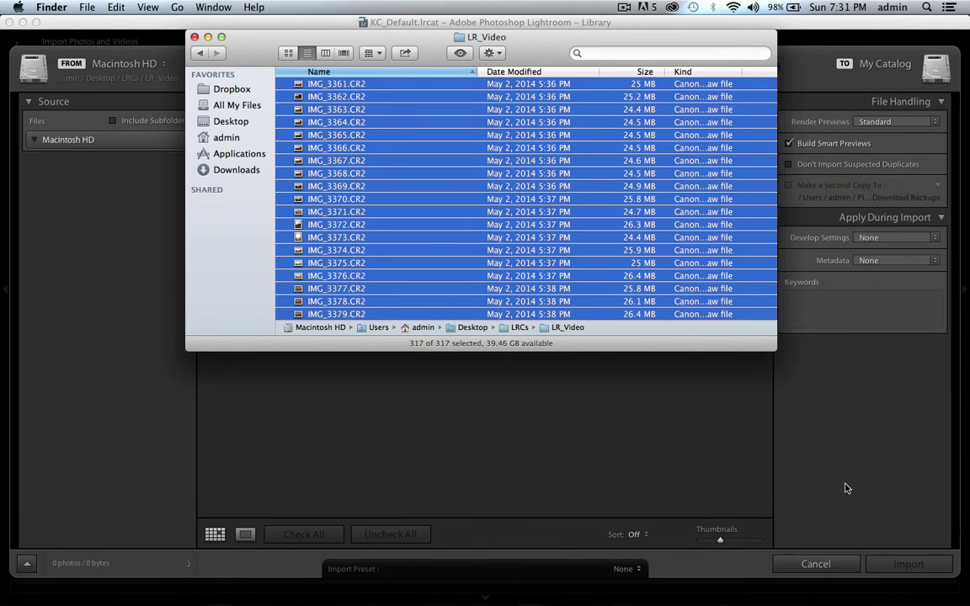
left_click(850, 442)
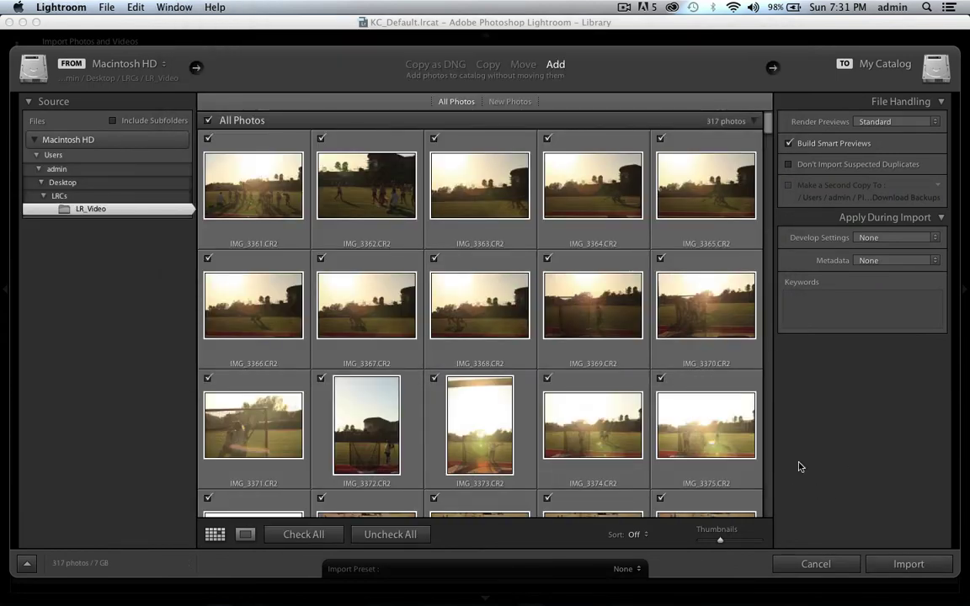
left_click(830, 567)
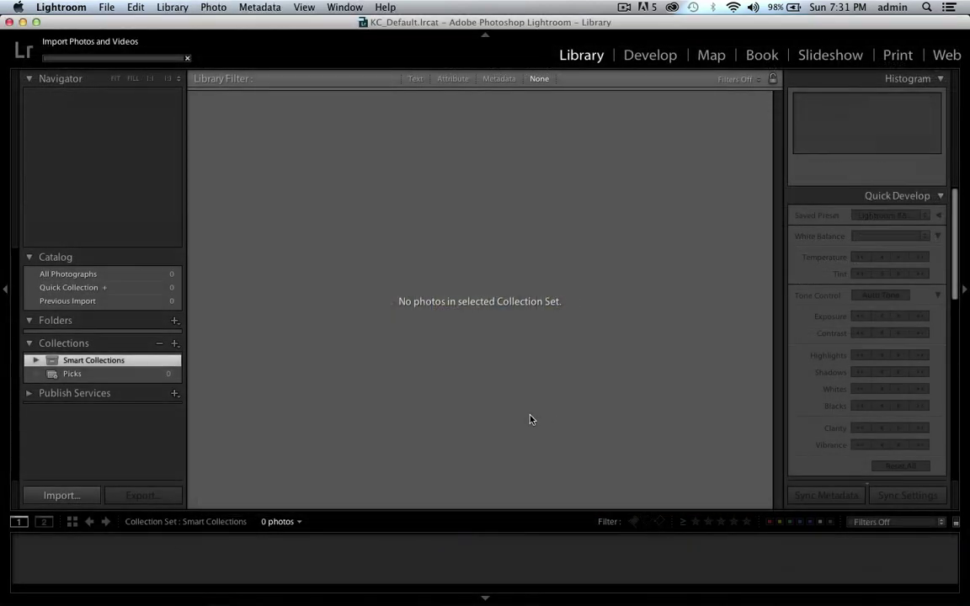
Return to Finder and select only IMG_3364, IMG_3371, IMG_3374, IMG_3375, IMG_3376 and IMG_3378 in the LR_Video folder.
key("super+Tab")
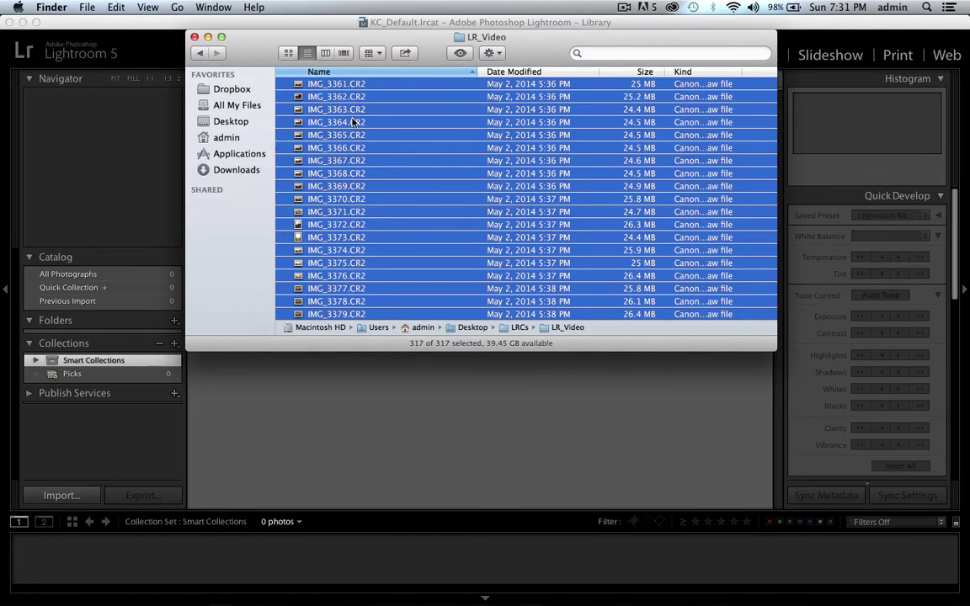
left_click(354, 122)
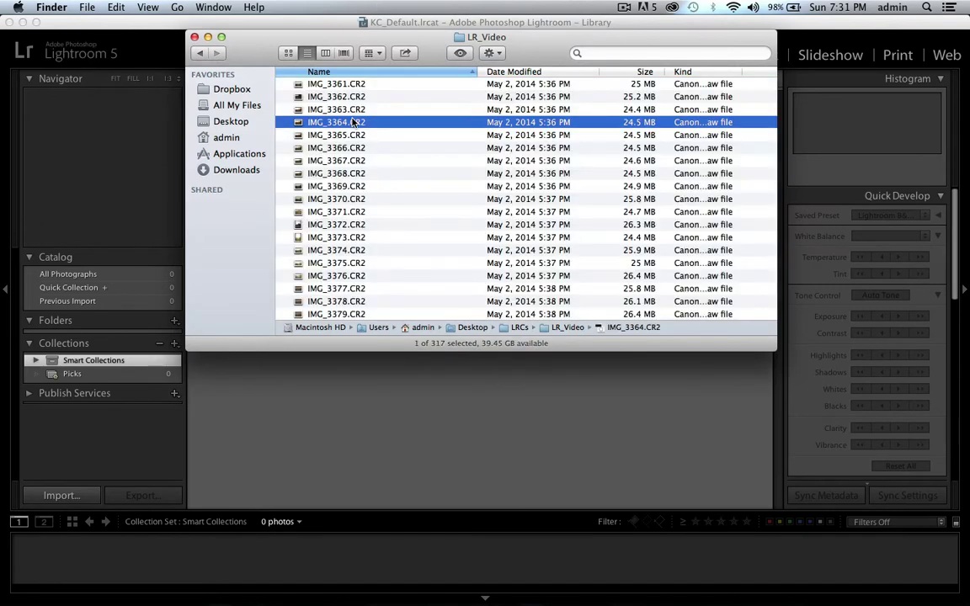
left_click(318, 214, "super")
left_click(320, 250, "super")
left_click(321, 263, "super")
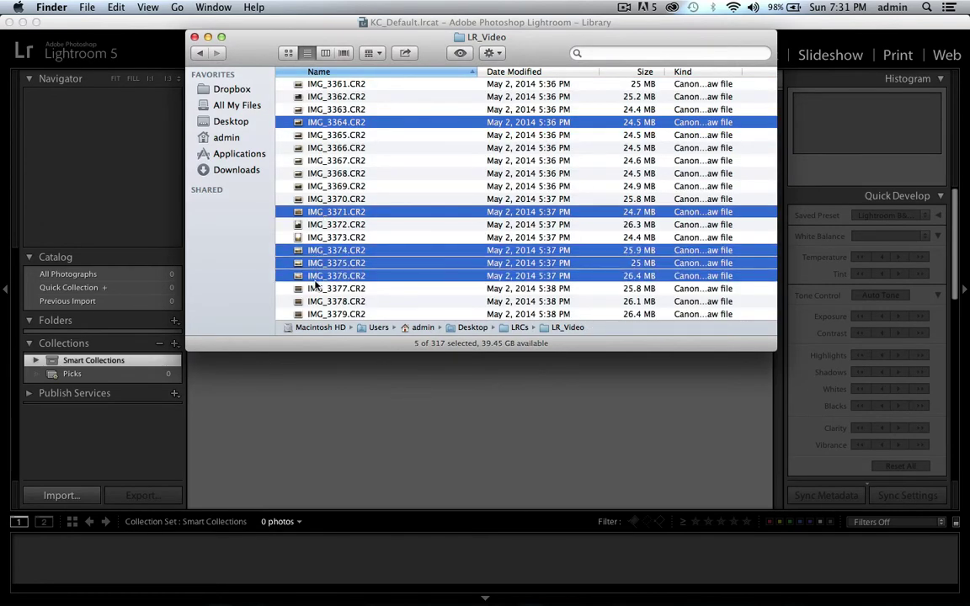
left_click(324, 276, "super")
left_click(325, 301, "super")
Add IMG_3395, IMG_3399, IMG_3402, IMG_3404 and IMG_3408 to the file selection.
scroll(328, 211, "down", 10)
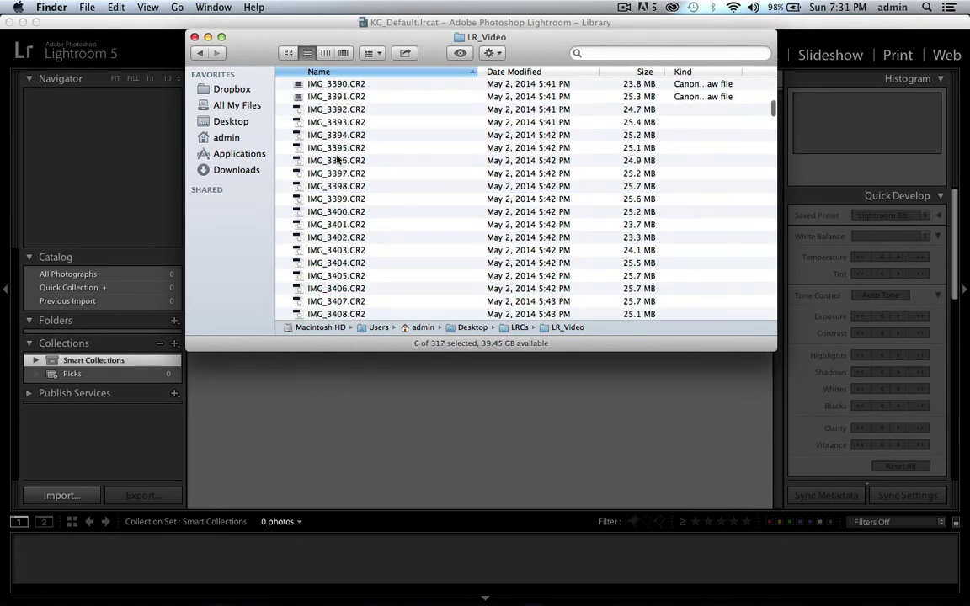
left_click(334, 148, "super")
left_click(335, 199, "super")
left_click(335, 237, "super")
left_click(335, 262, "super")
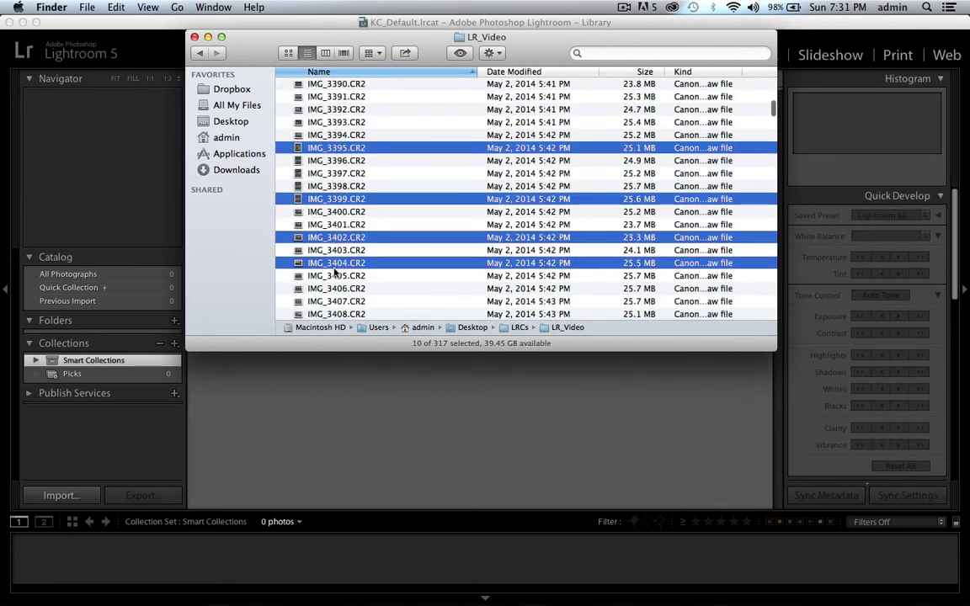
left_click(335, 313, "super")
Bring the selected files into Lightroom for import and review which thumbnails are checked.
left_click_drag(340, 265, 469, 419)
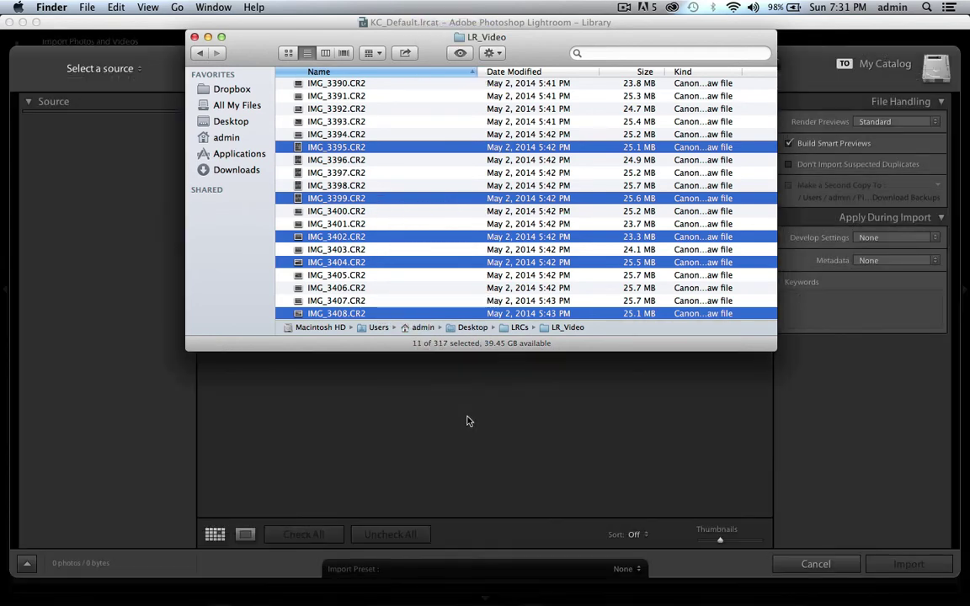
left_click(158, 396)
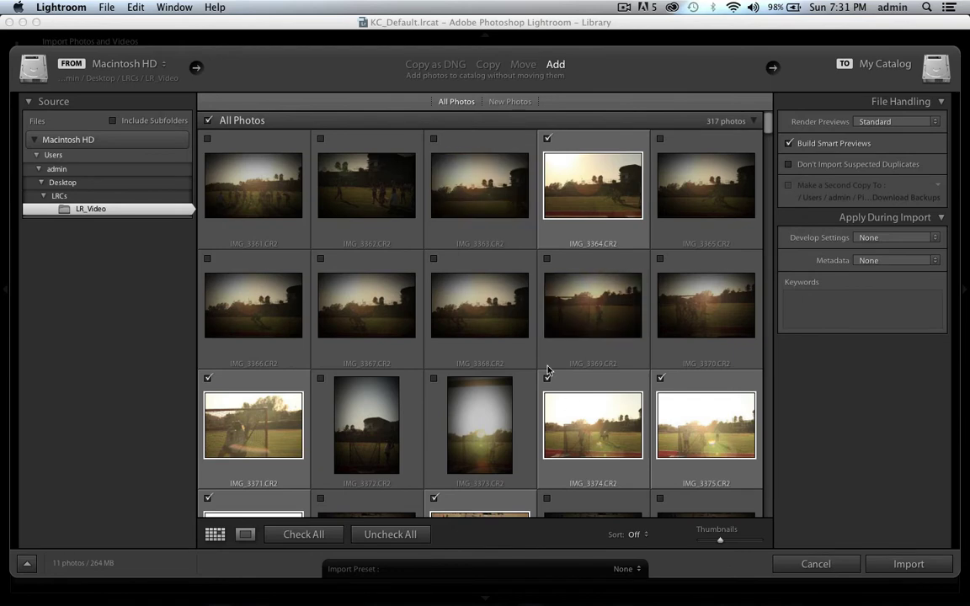
scroll(460, 312, "down", 1)
scroll(461, 312, "down", 5)
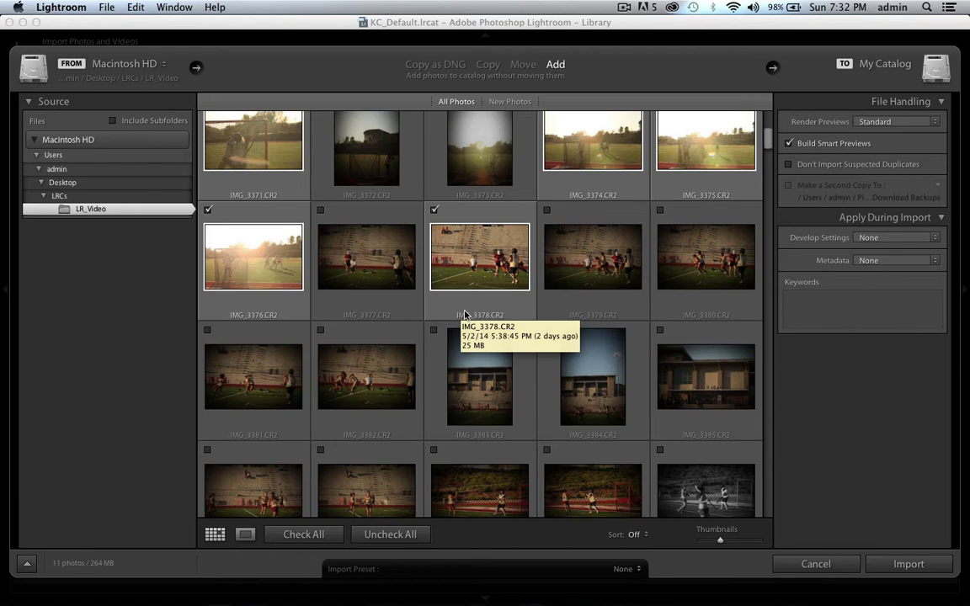
scroll(461, 311, "up", 5)
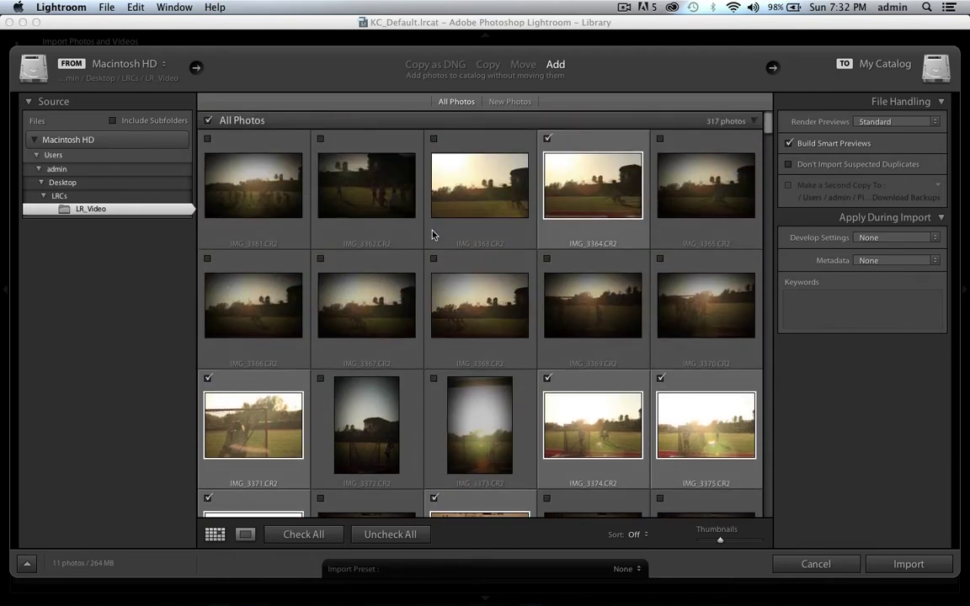
Mark every photo in the LR_Video folder for import, with Build Smart Previews enabled.
left_click(209, 121)
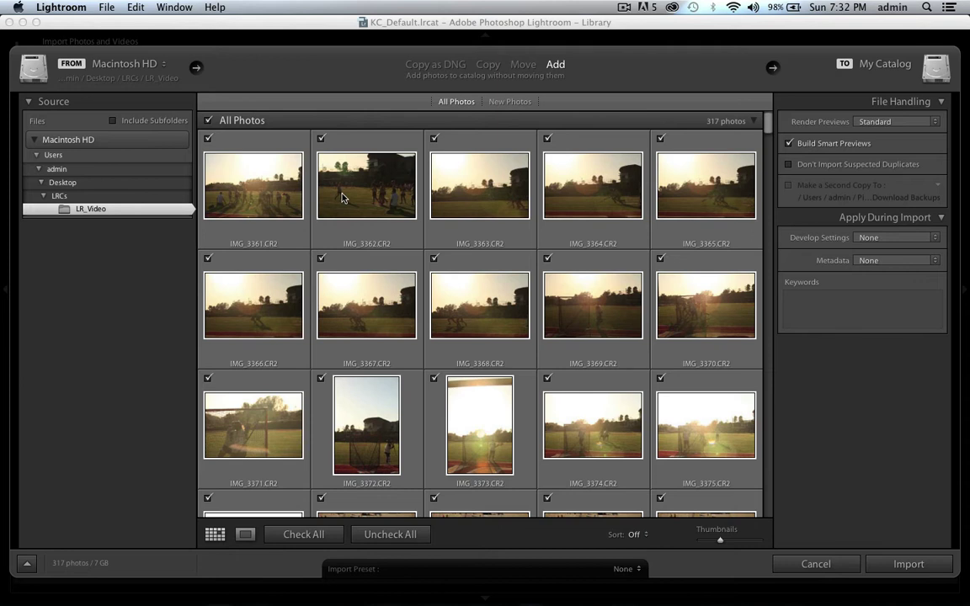
mouse_move(342, 198)
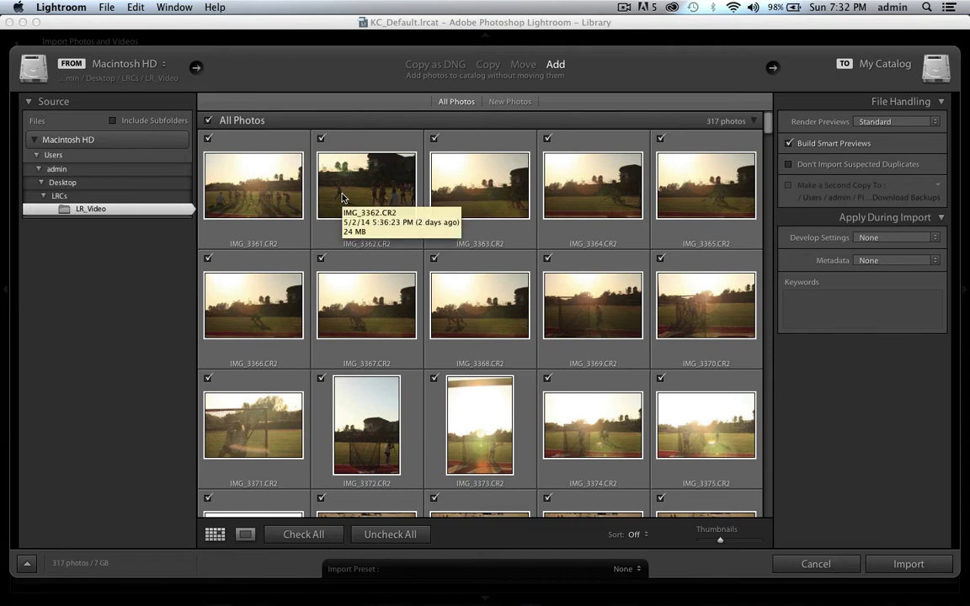
mouse_move(674, 187)
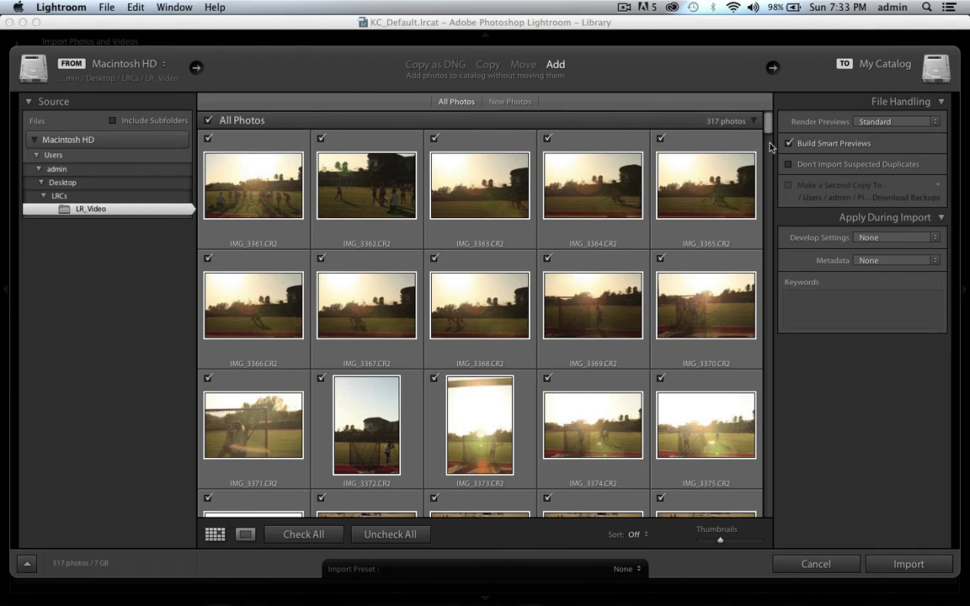
left_click(839, 145)
left_click(838, 148)
Try the import keywords "lacrosse, photokevie, san diego," and clear the keywords again.
left_click(830, 328)
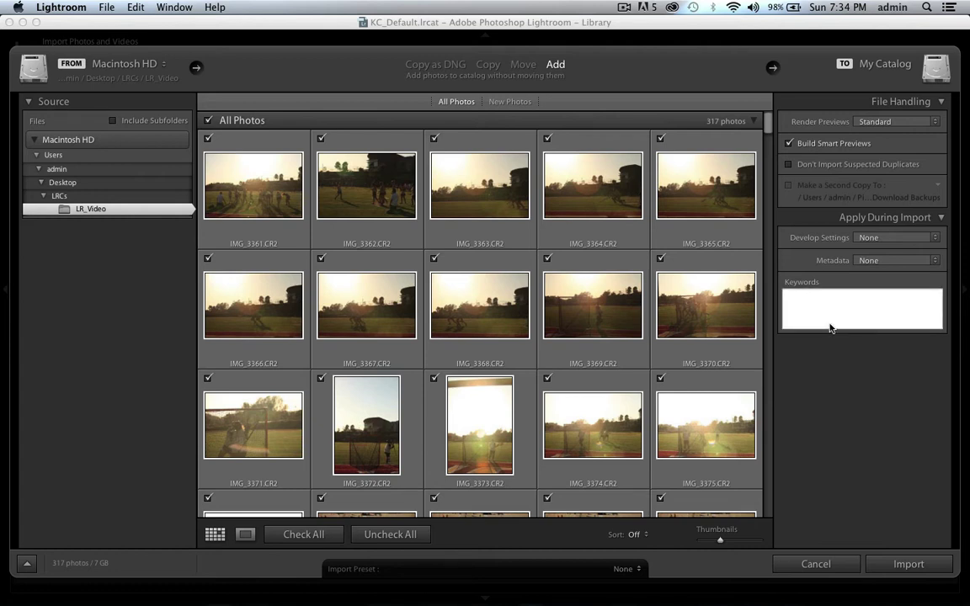
type("photokevie")
key("super+a")
key("BackSpace")
type("lacrosse, photokevie, sa")
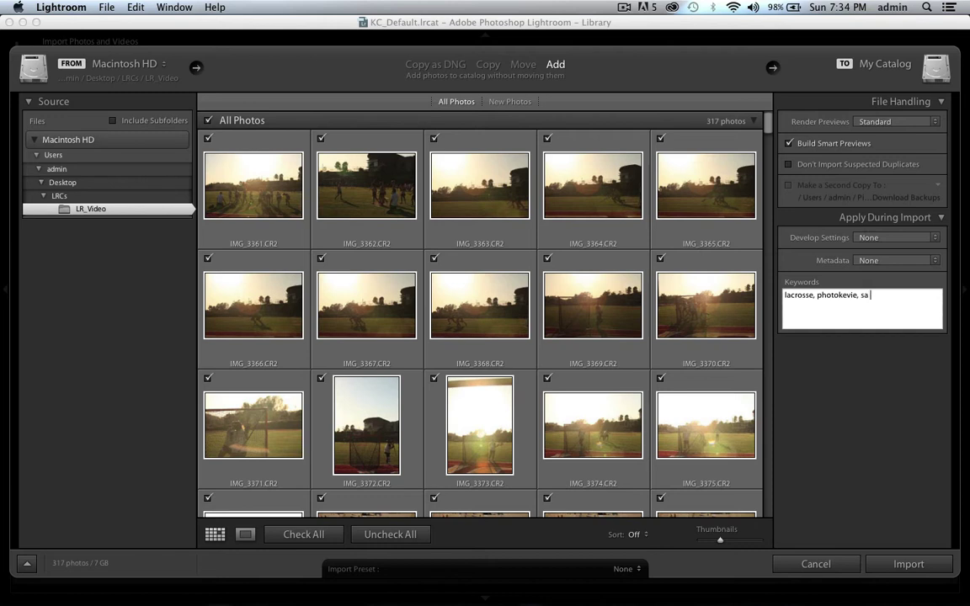
type("n diego,")
key("super+a")
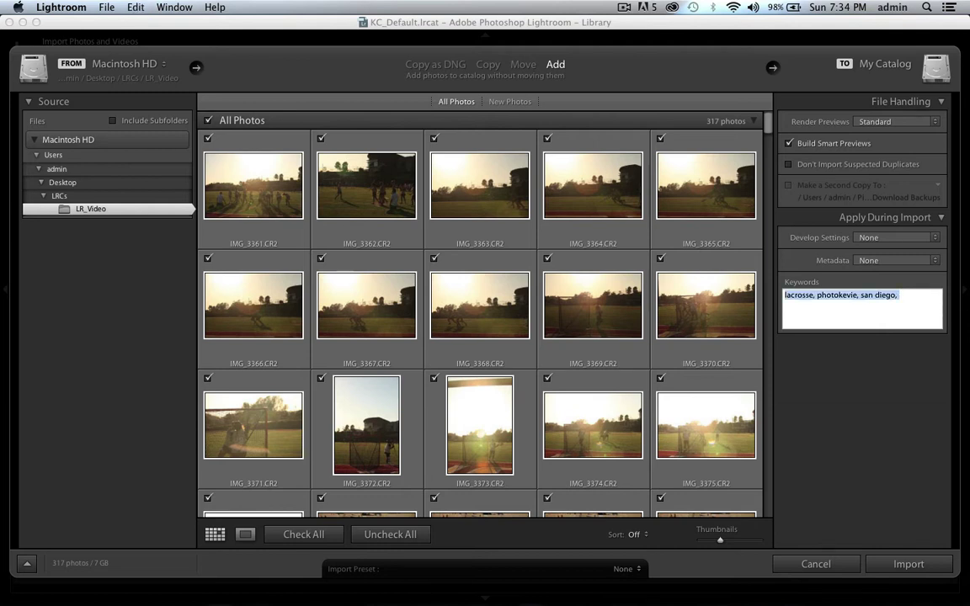
key("BackSpace")
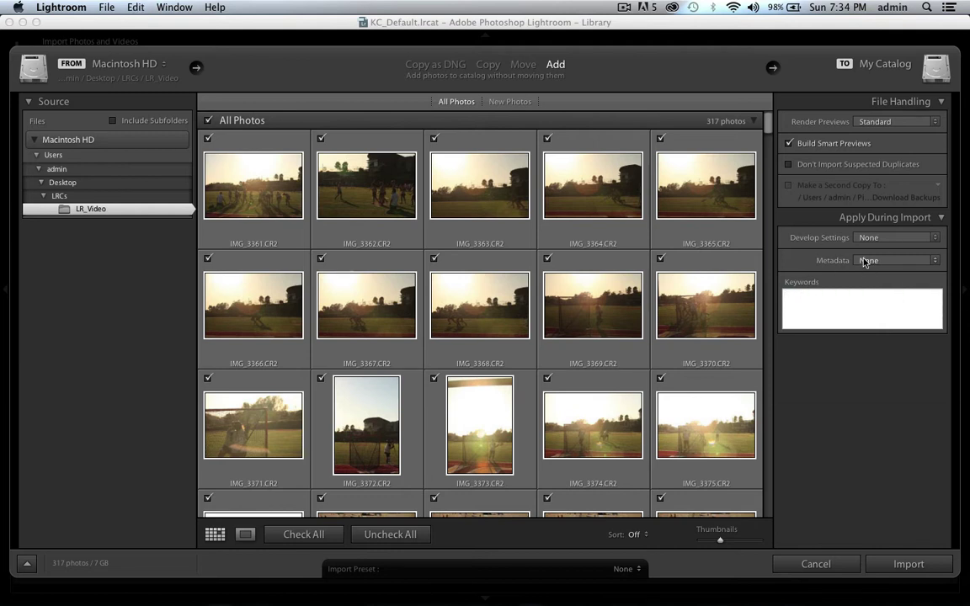
Review the Develop Settings and Metadata preset choices, and import all the photos with both left at None.
left_click(916, 242)
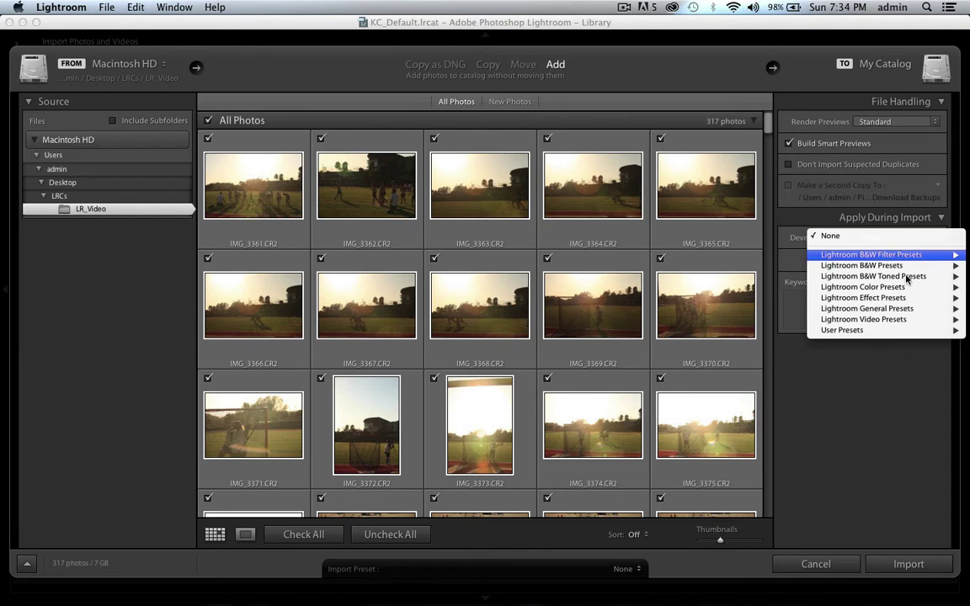
mouse_move(907, 283)
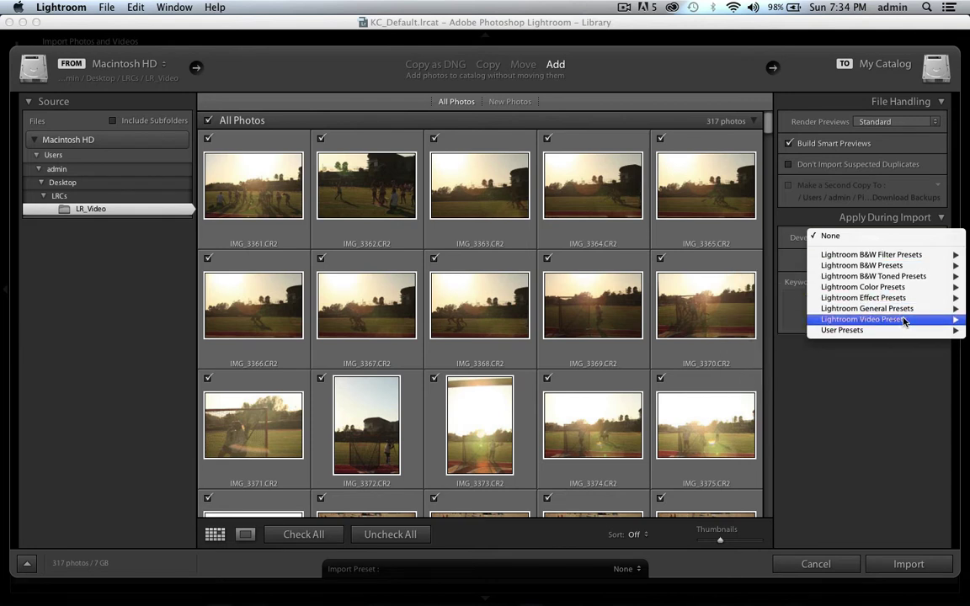
mouse_move(892, 336)
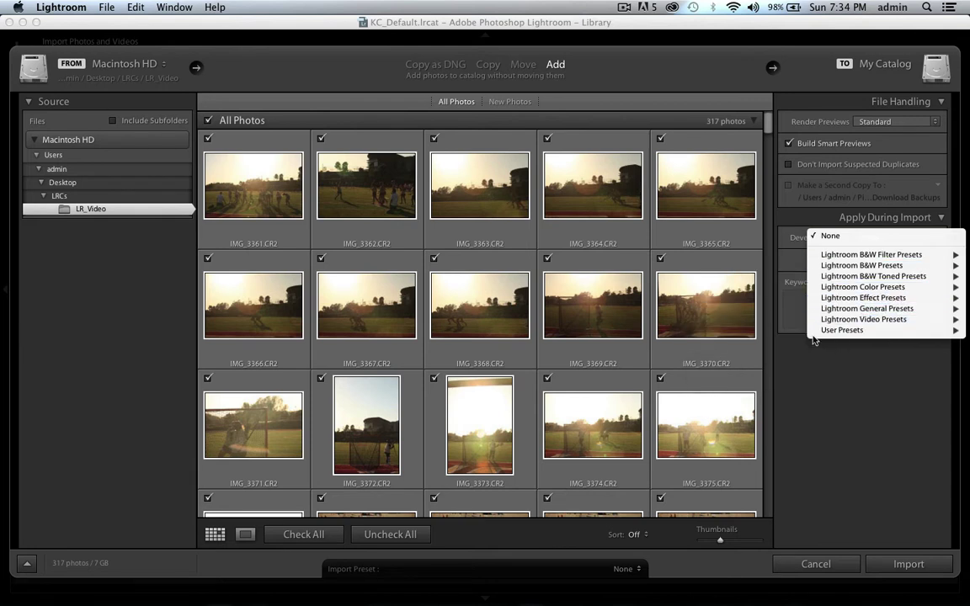
left_click(827, 391)
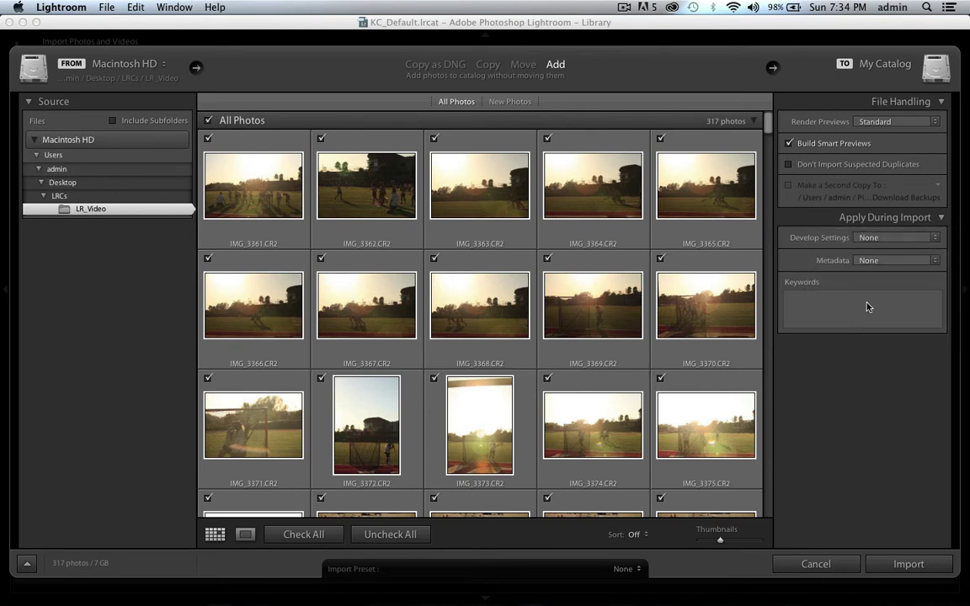
left_click(893, 263)
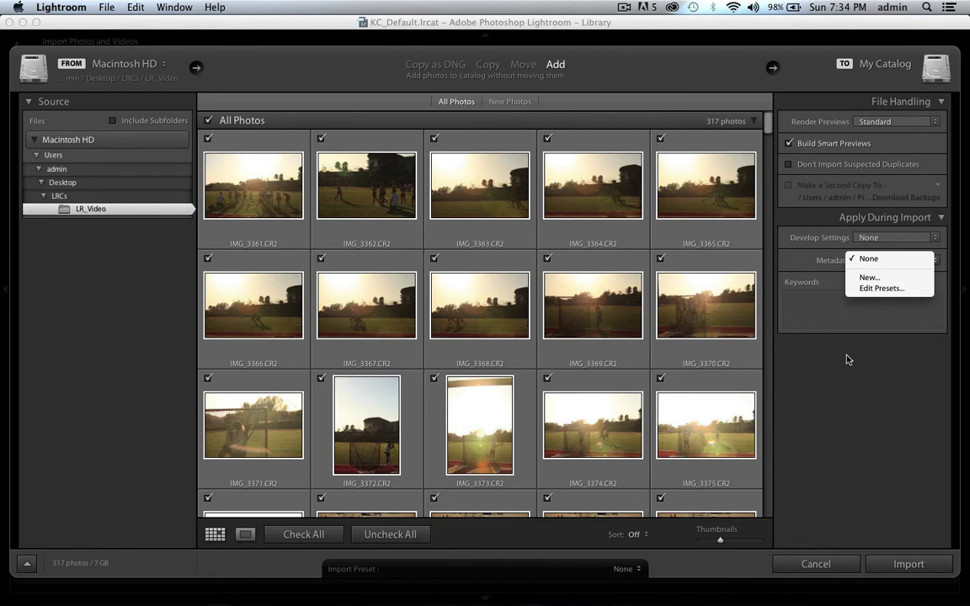
left_click(872, 362)
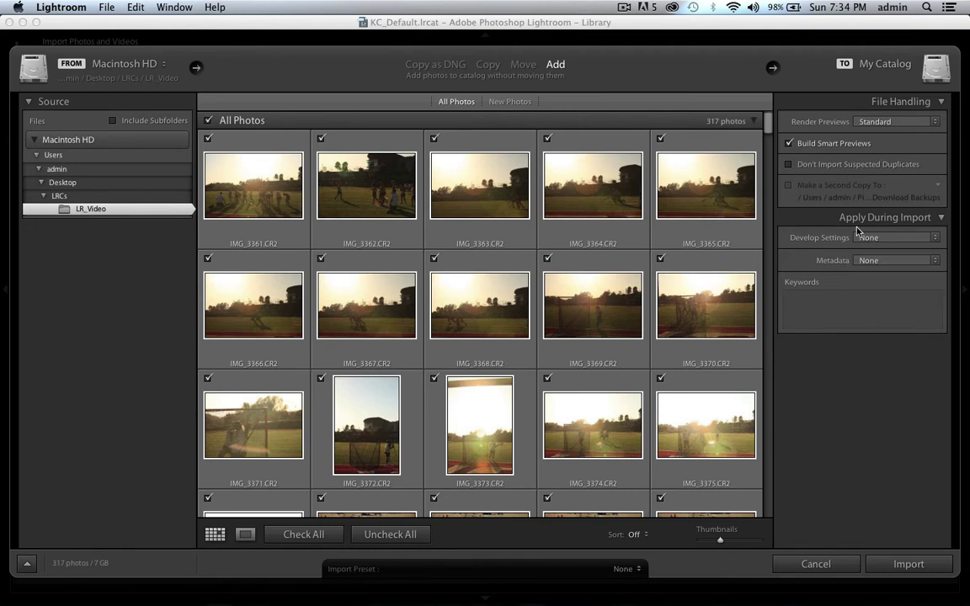
left_click(909, 563)
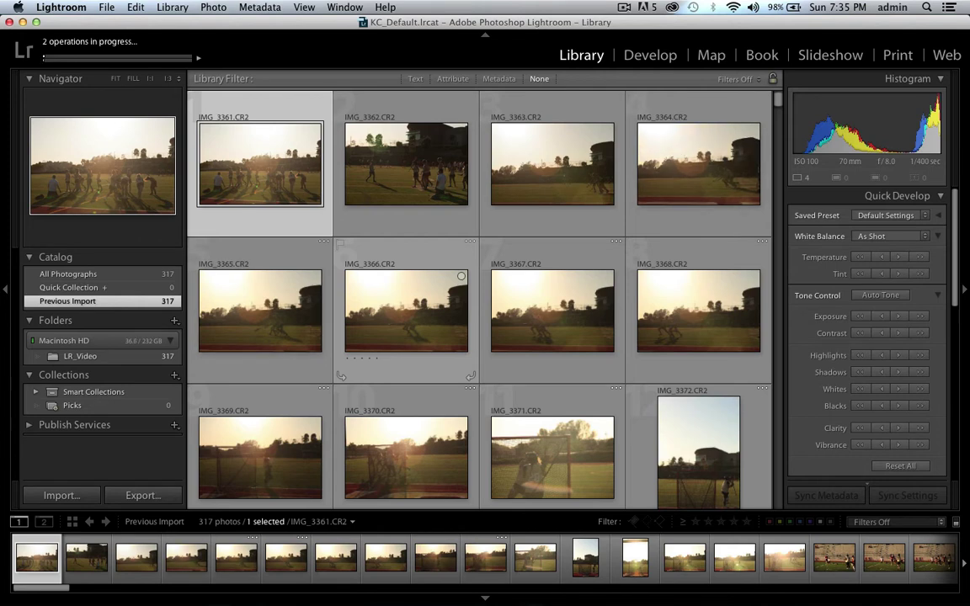
Give IMG_3361 a one-star rating and switch the grid to compact cells and back to expanded cells.
key("1")
key("j")
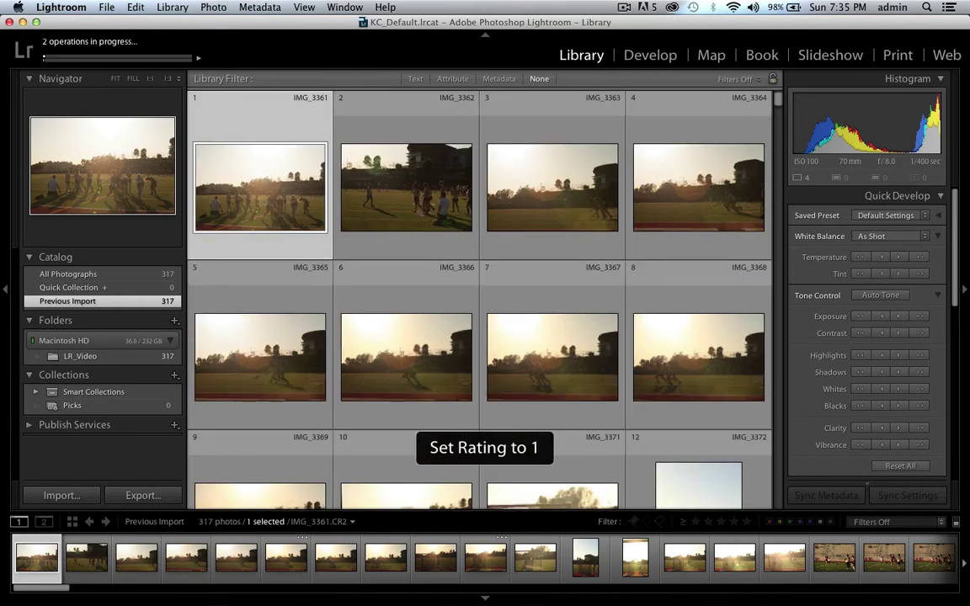
key("j")
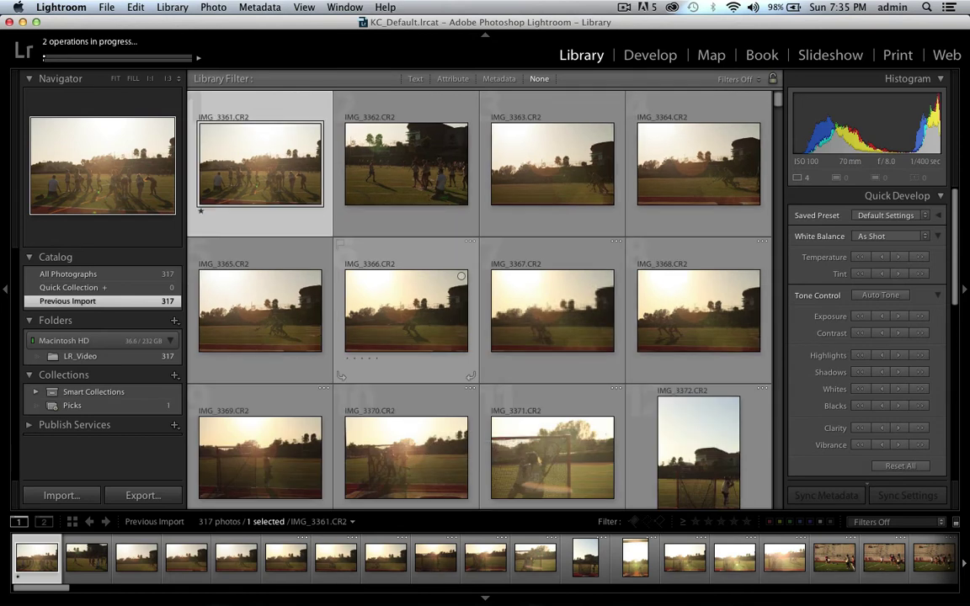
Select IMG_3362 and try out color labels on it, starting with yellow and ending with blue.
key("Right")
key("Left")
key("Right")
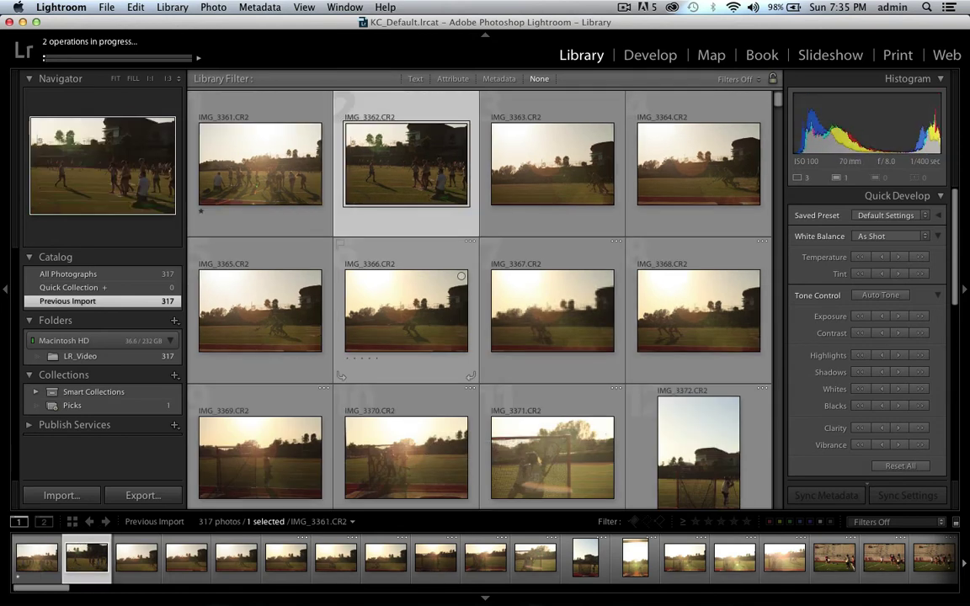
key("7")
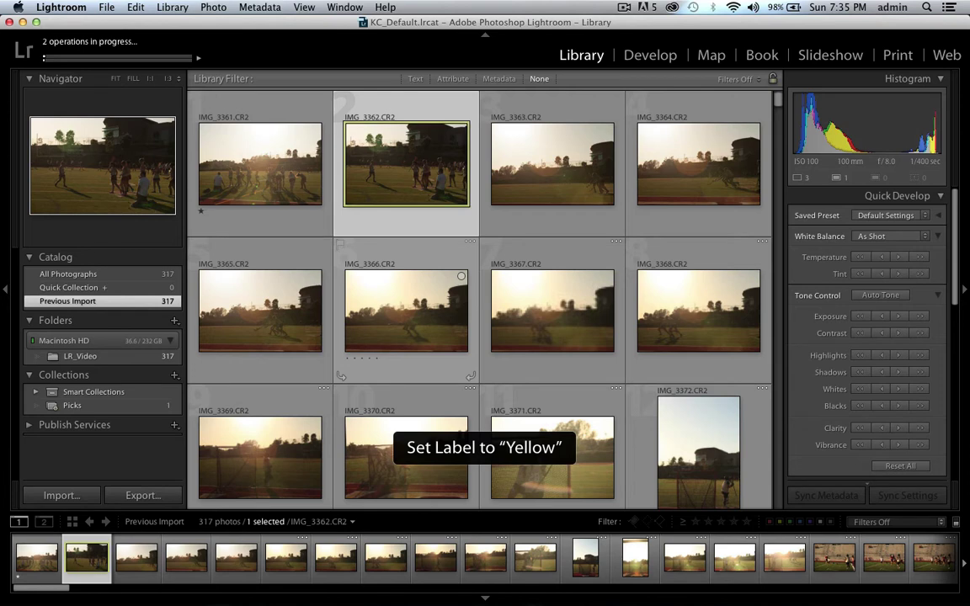
key("8")
key("9")
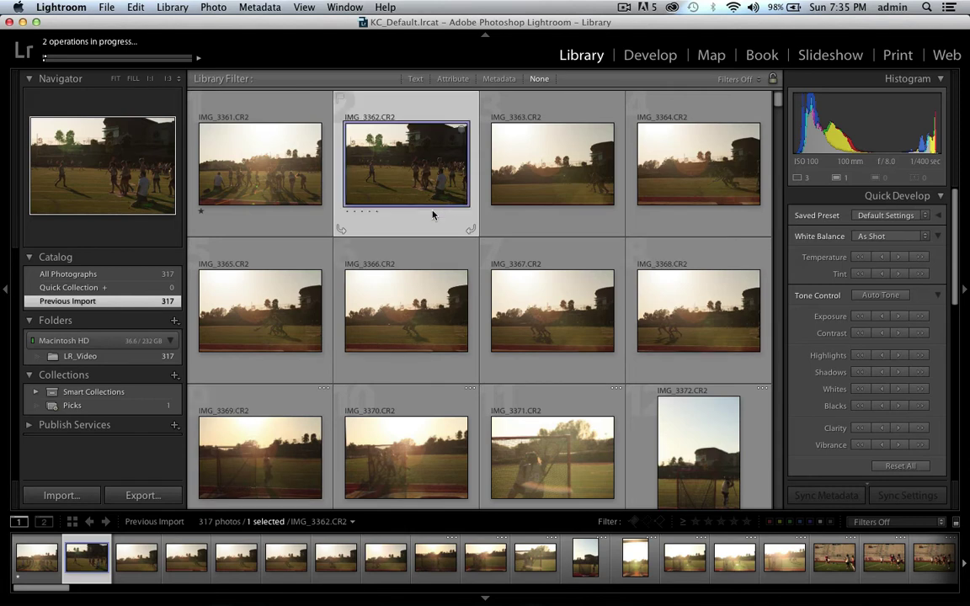
Try green, yellow and red color labels on IMG_3362, and set its rating to 0.
key("8")
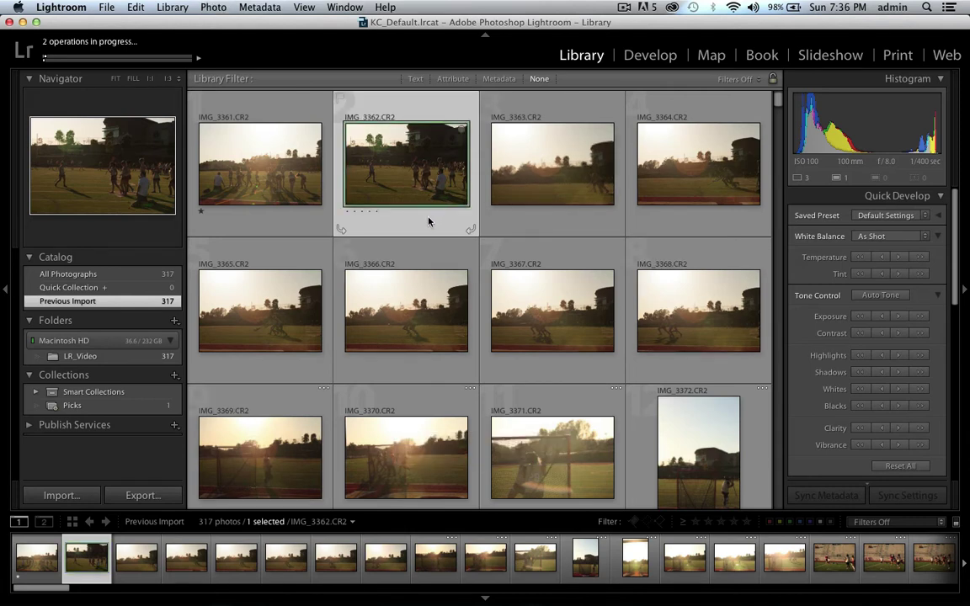
key("7")
key("6")
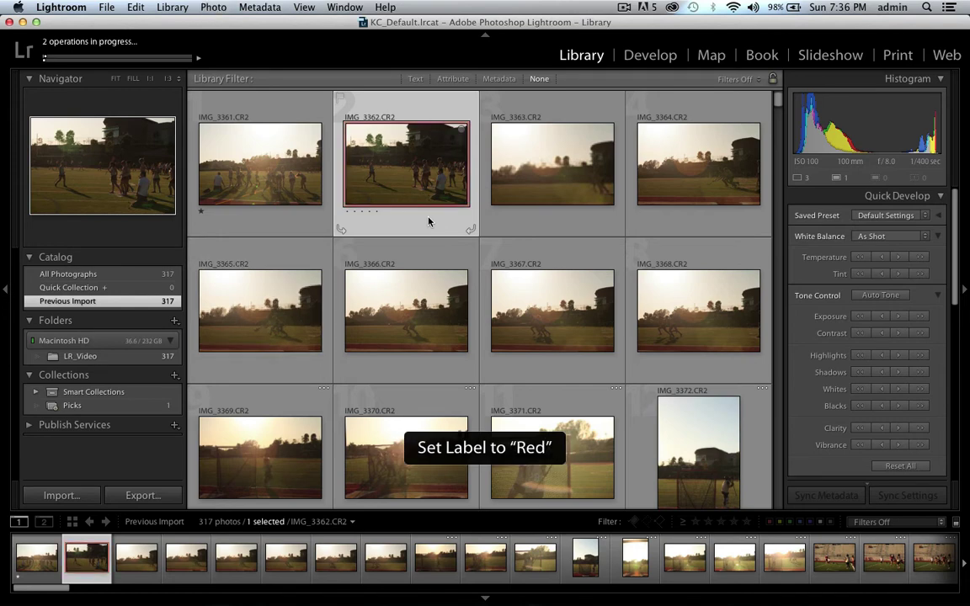
key("0")
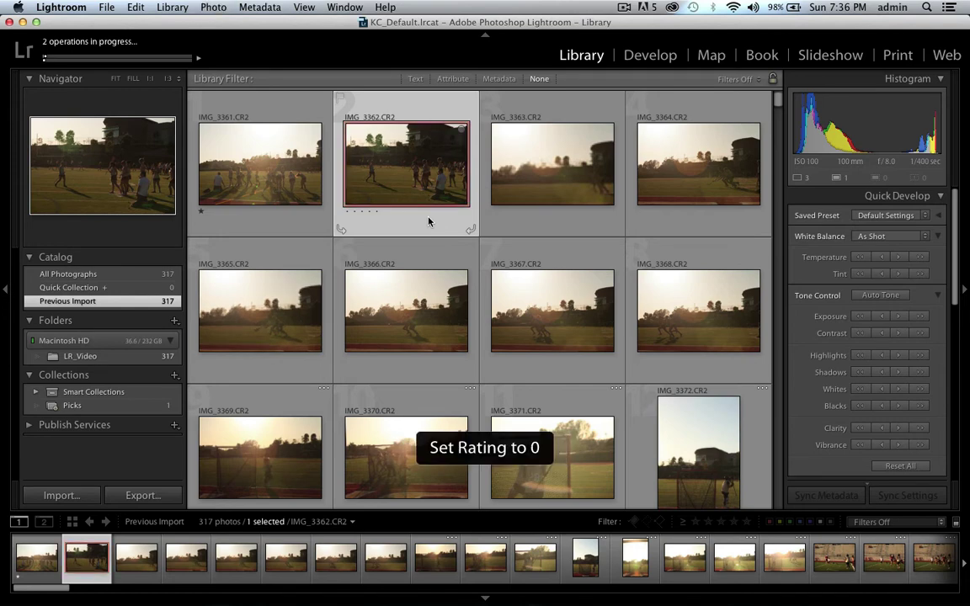
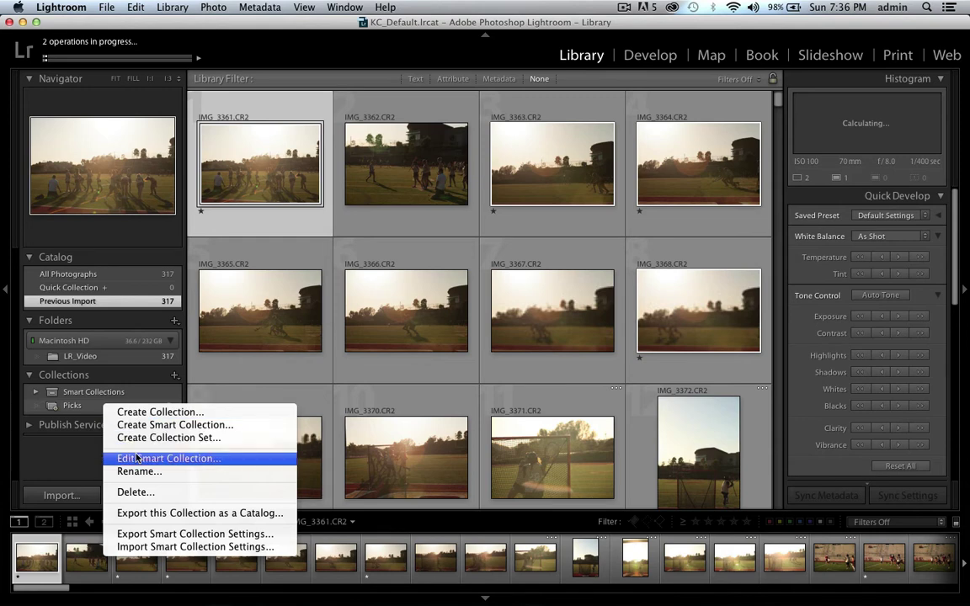
Examine the Picks smart collection's match options and available rule criteria, and leave its rules unedited.
left_click(134, 457)
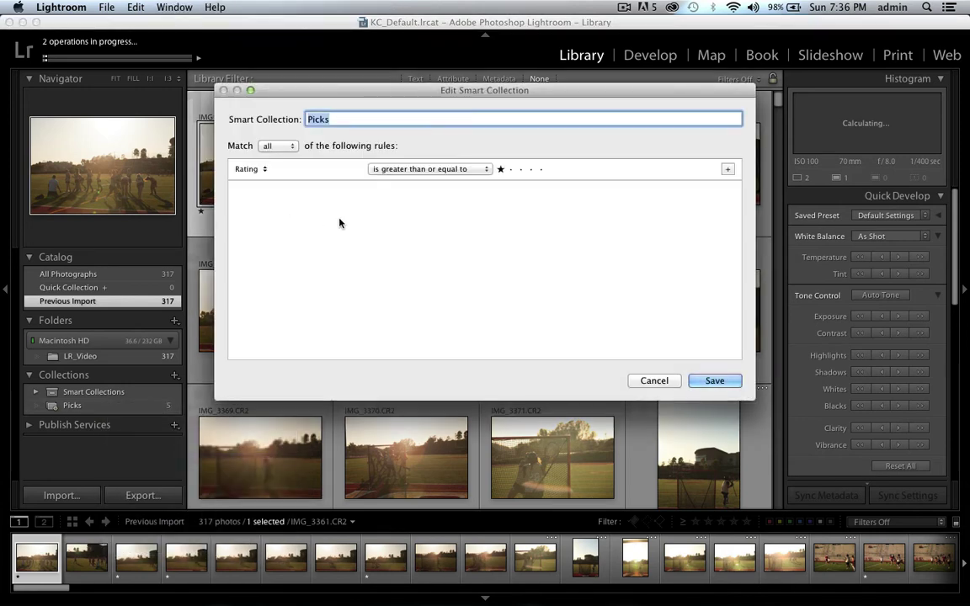
left_click(294, 147)
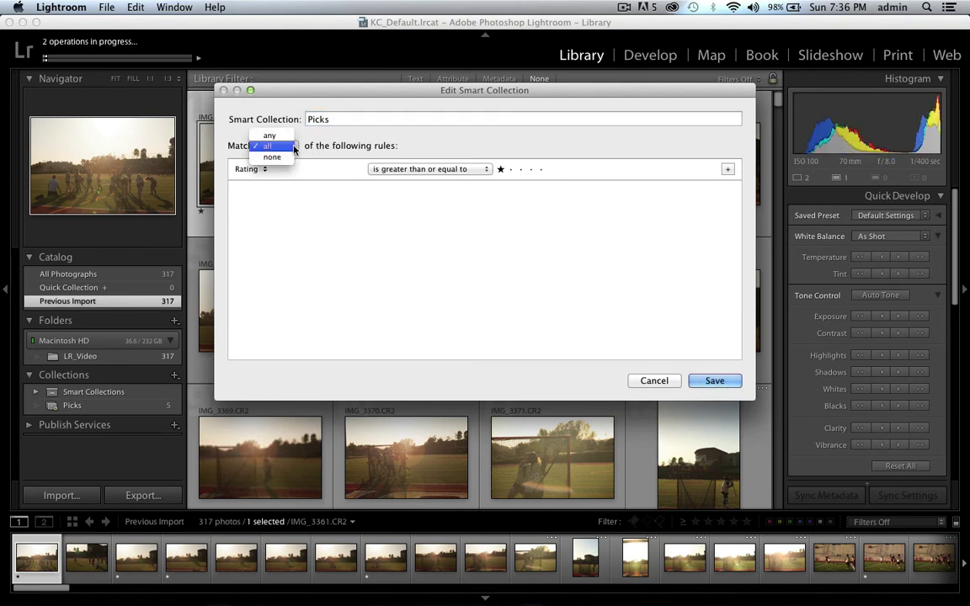
left_click(278, 146)
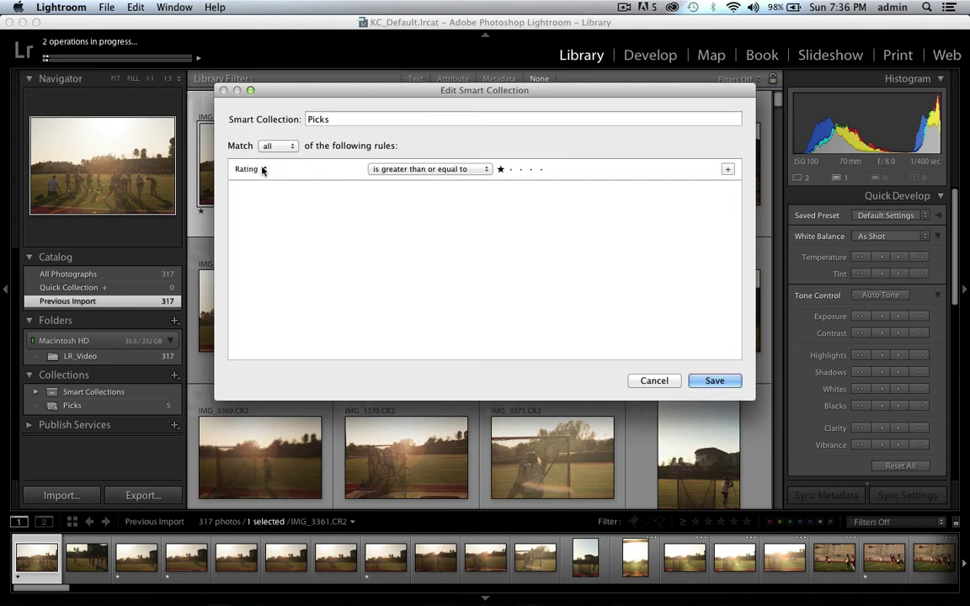
left_click(261, 169)
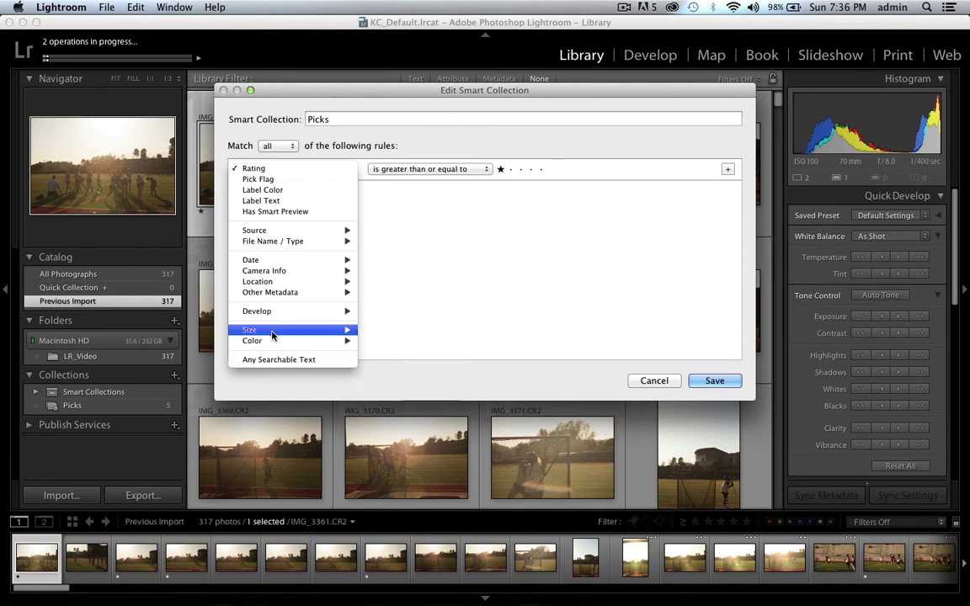
mouse_move(272, 341)
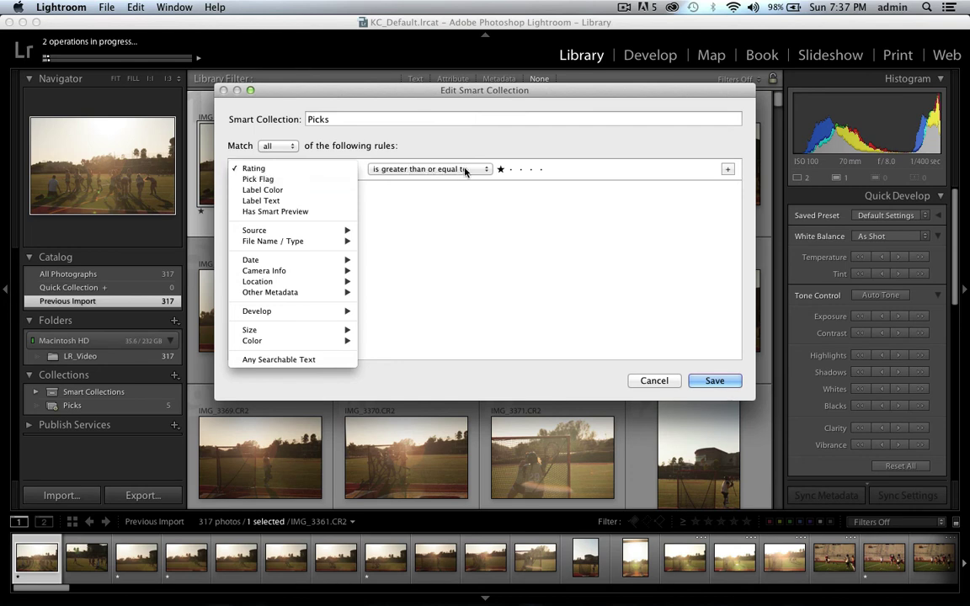
left_click(654, 387)
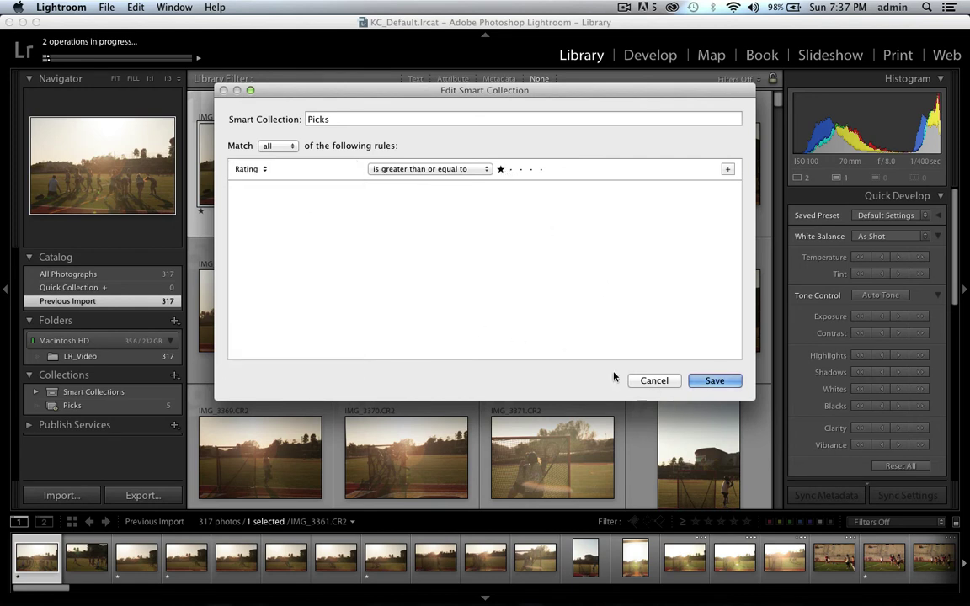
left_click(650, 381)
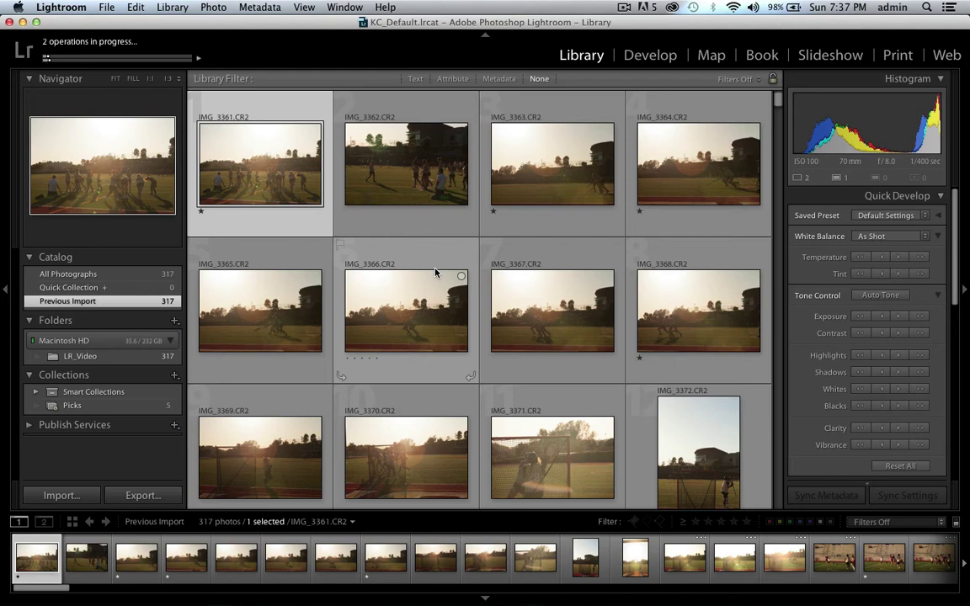
Browse the previous import and all photographs in the grid, and open the Picks smart collection.
scroll(546, 383, "down", 10)
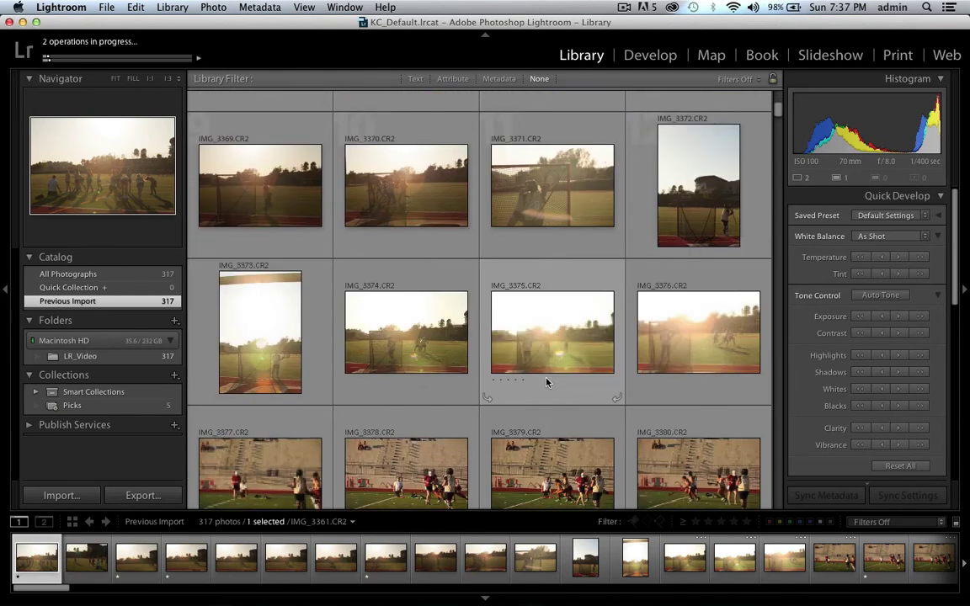
scroll(545, 383, "down", 12)
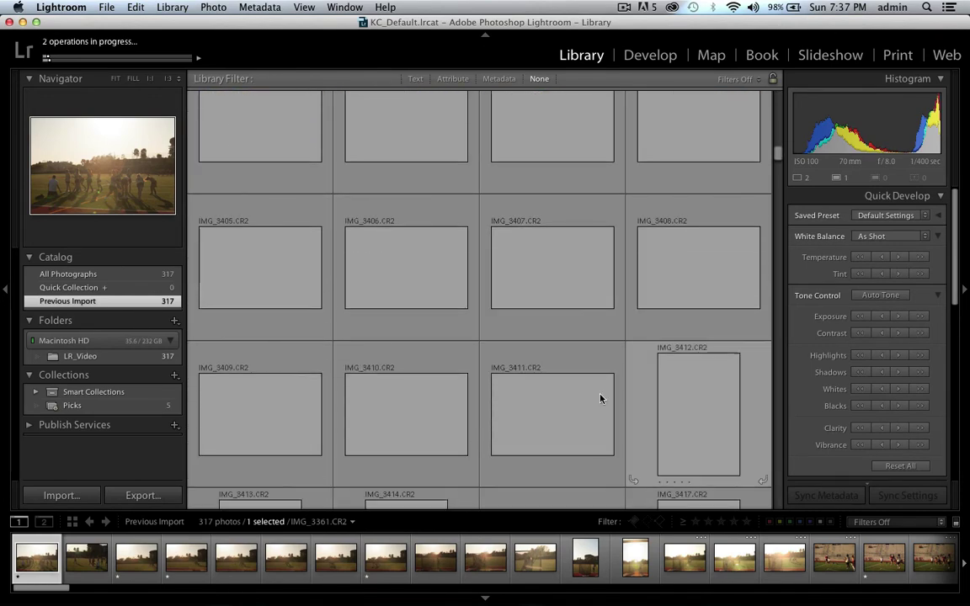
left_click(144, 273)
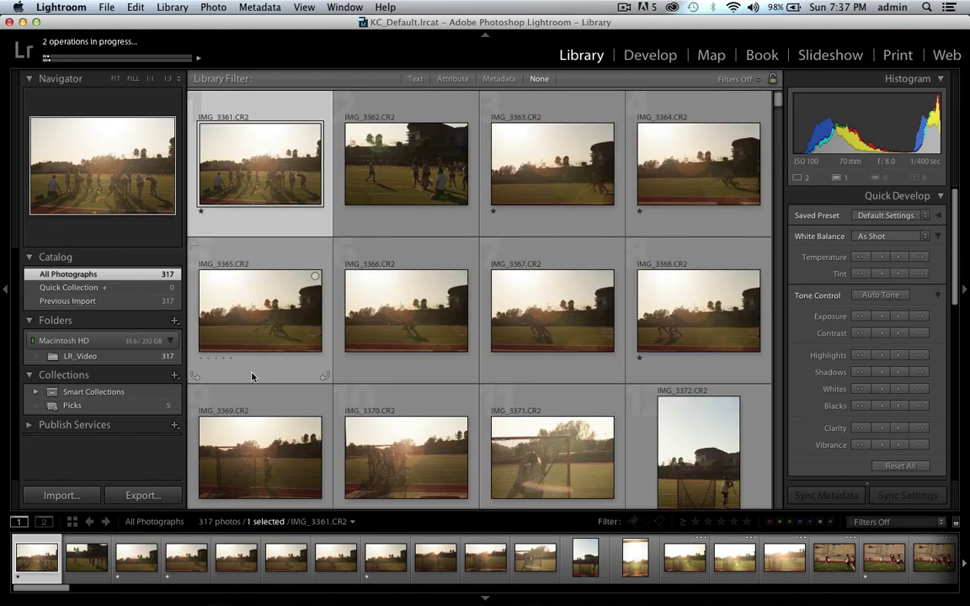
left_click(143, 408)
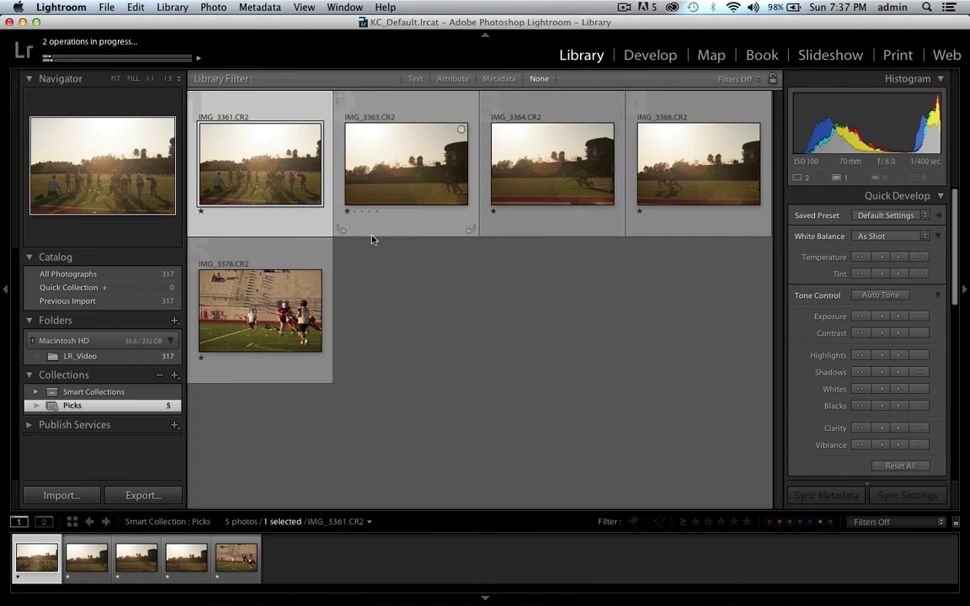
Open IMG_3361 in the Develop module and expand the Tone Curve and Basic adjustments.
left_click(651, 58)
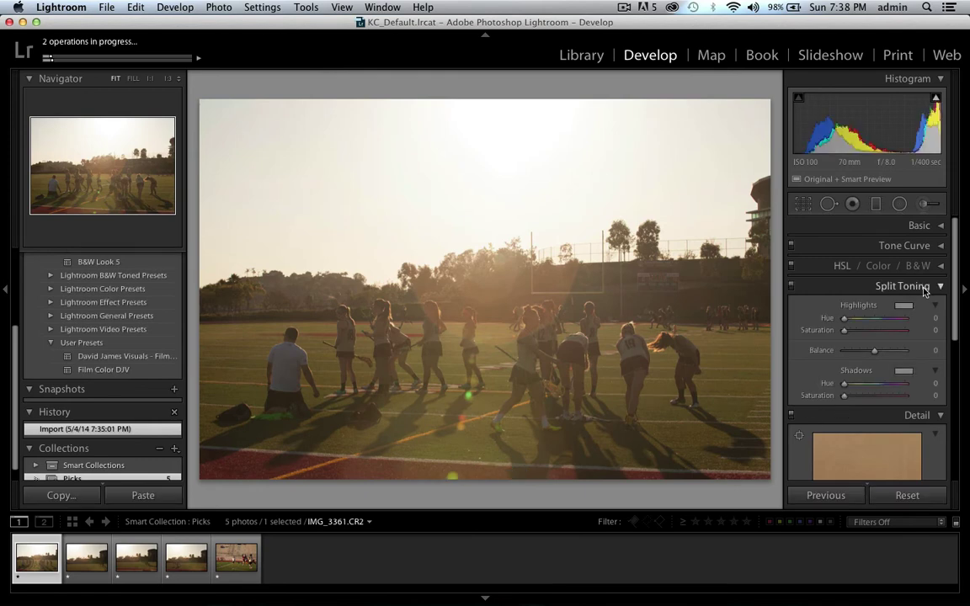
left_click(918, 245)
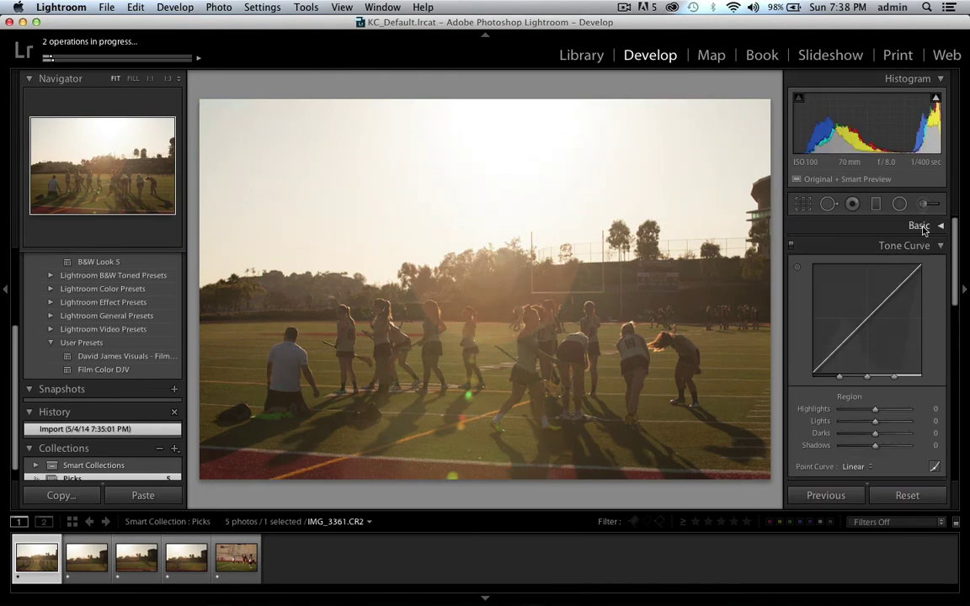
left_click(920, 225)
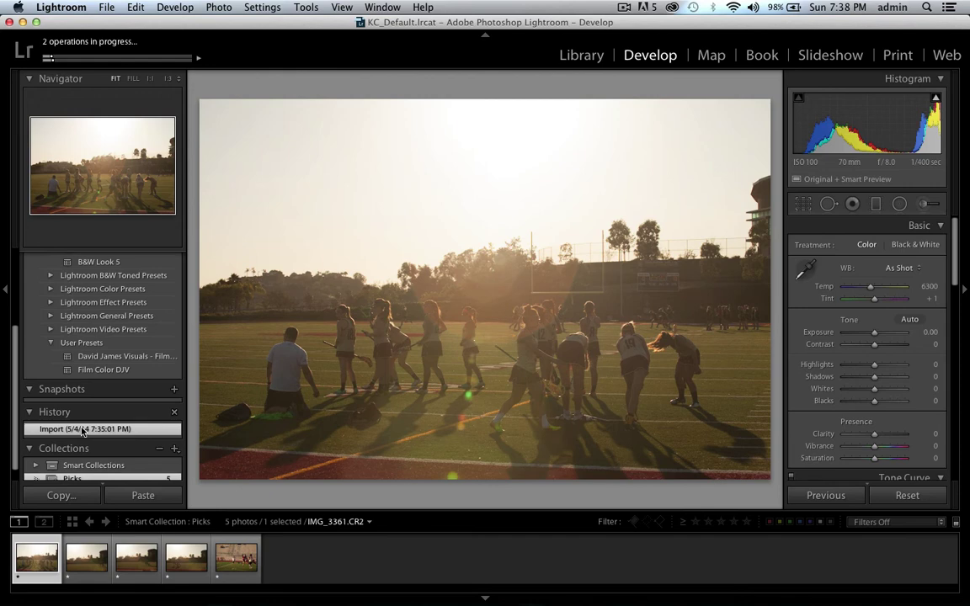
scroll(127, 396, "down", 1)
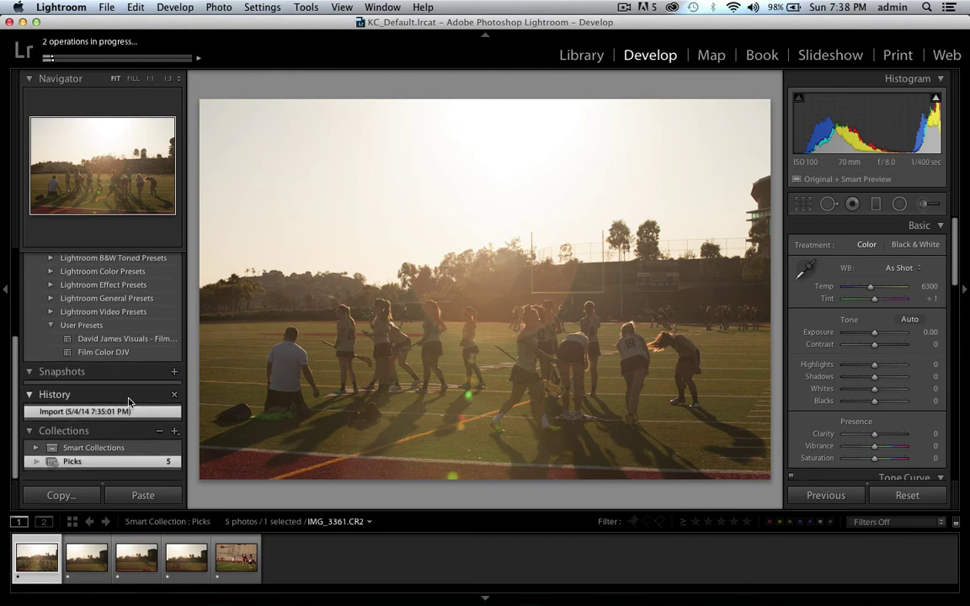
Set IMG_3361's Highlights to -60, Shadows to +40, Whites to -40 and Blacks to -35, with Exposure reset to 0.
left_click_drag(866, 337, 871, 331)
double_click(872, 332)
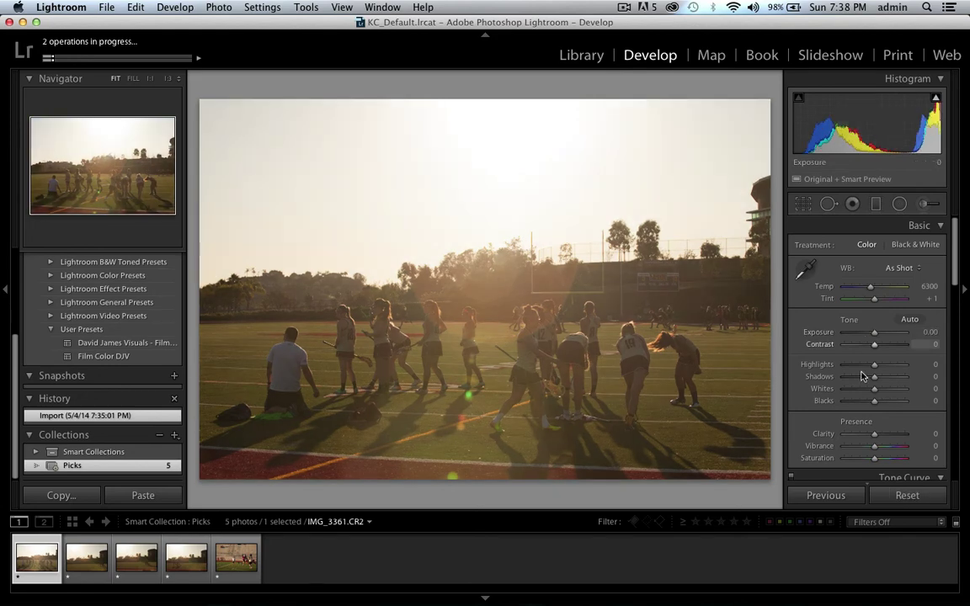
left_click_drag(858, 377, 863, 403)
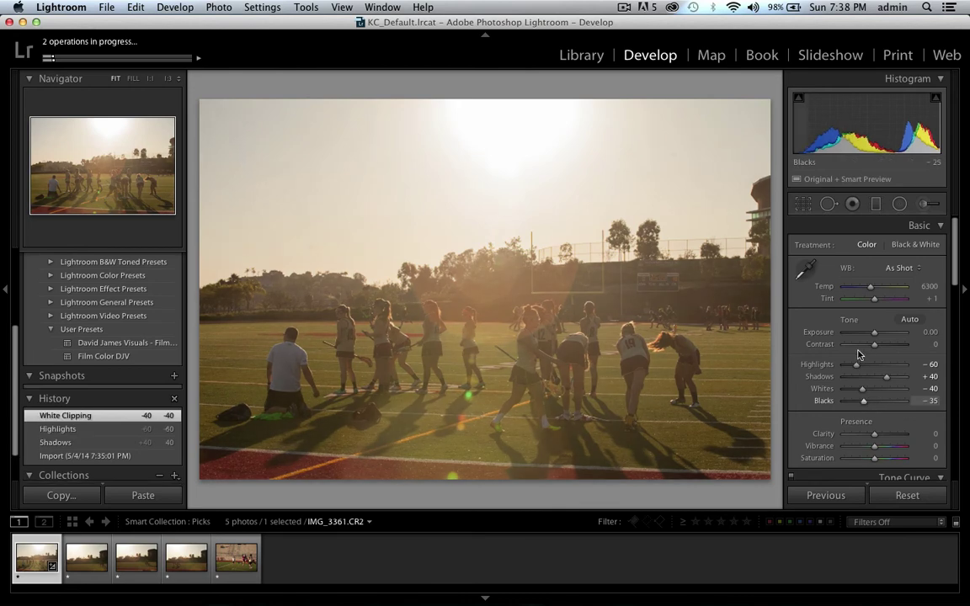
Warm IMG_3361 with Temp 8300 and Tint +21, and raise its Contrast to +65.
left_click_drag(868, 286, 872, 295)
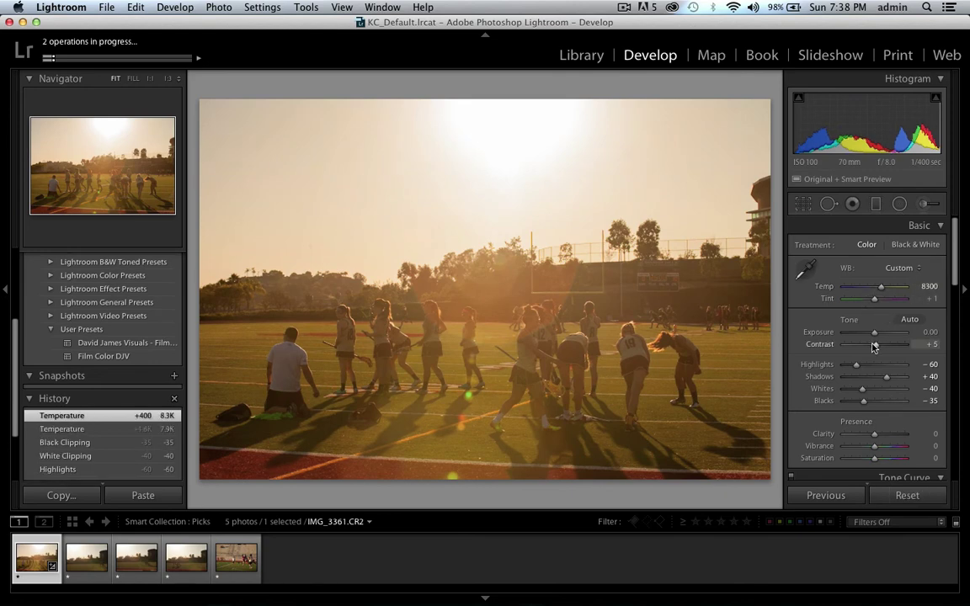
left_click_drag(867, 345, 874, 348)
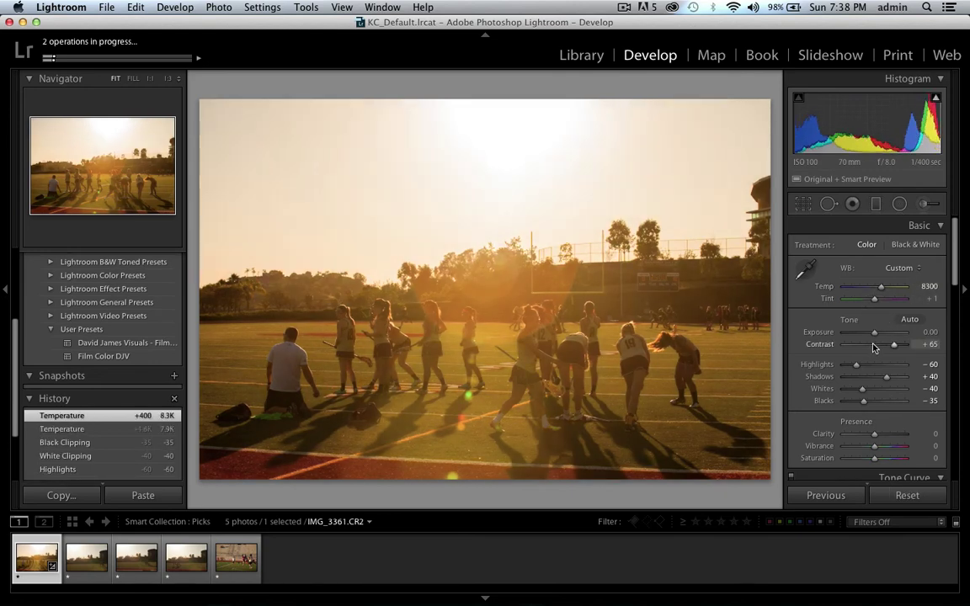
left_click_drag(872, 305, 867, 306)
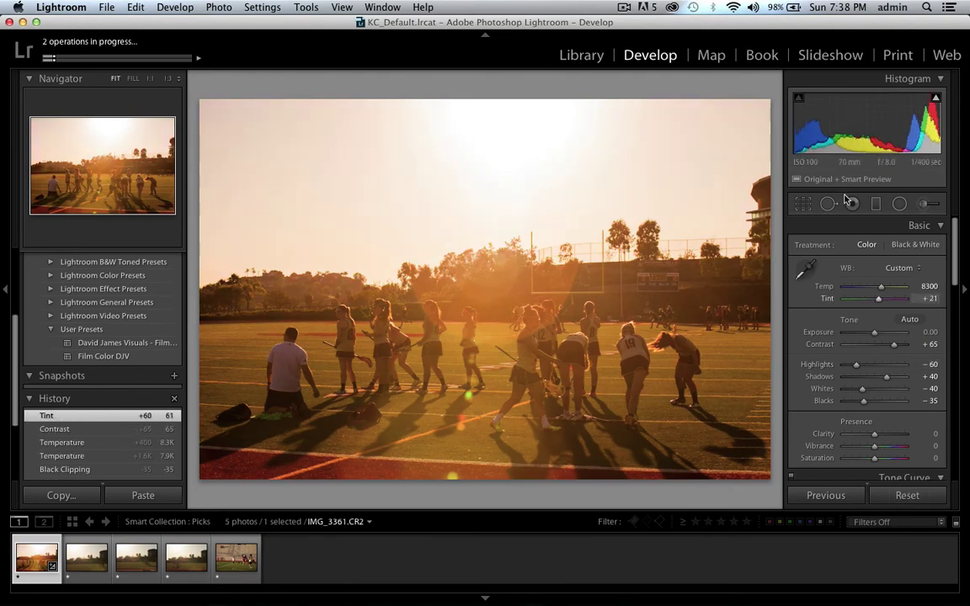
Convert IMG_3361 to Black & White, with Exposure +0.66 and Contrast +20, and compare it with the original.
left_click(925, 244)
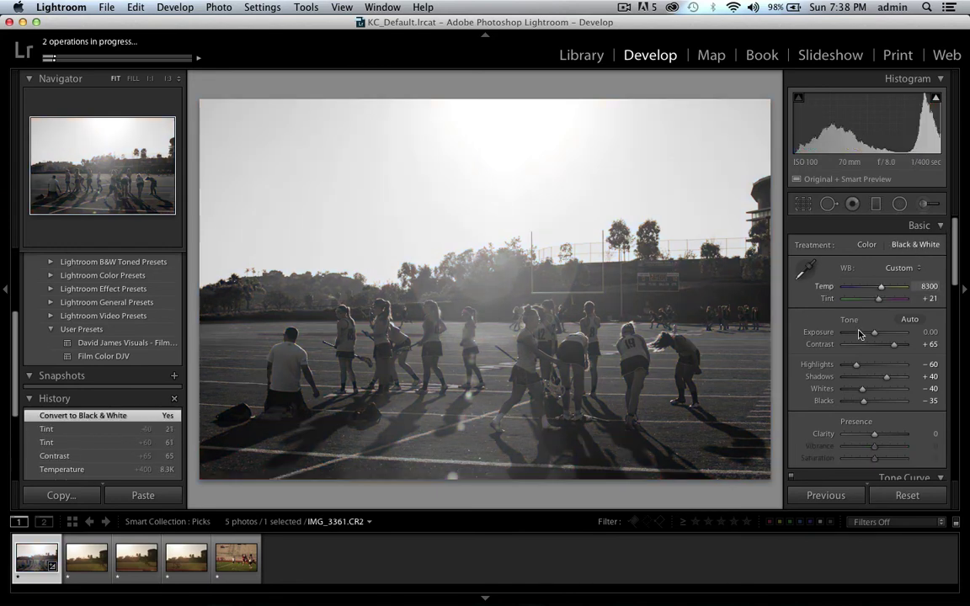
left_click_drag(866, 331, 862, 414)
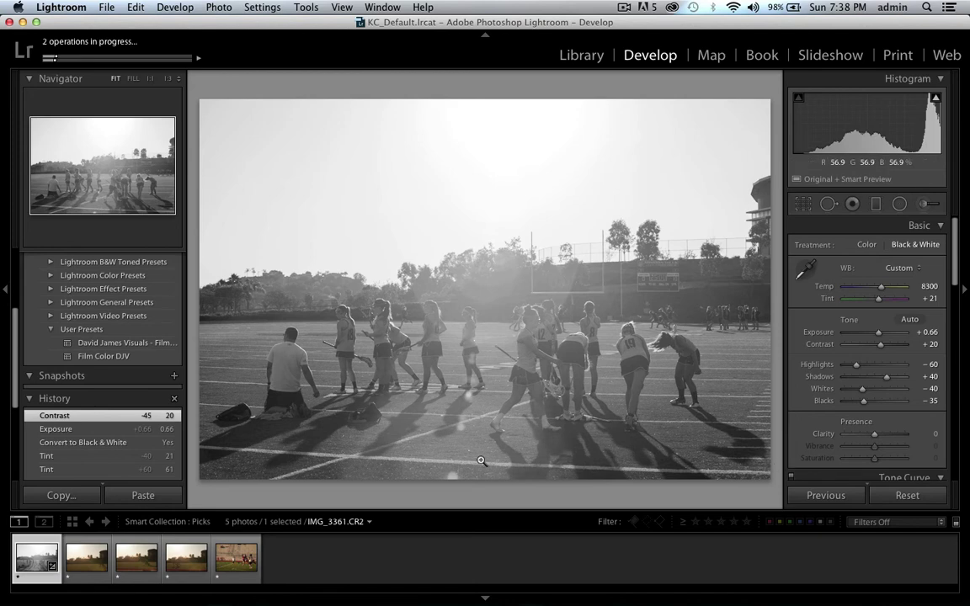
key("backslash")
Select every photo under All Photographs in the Library grid and start a batch rename.
key("g")
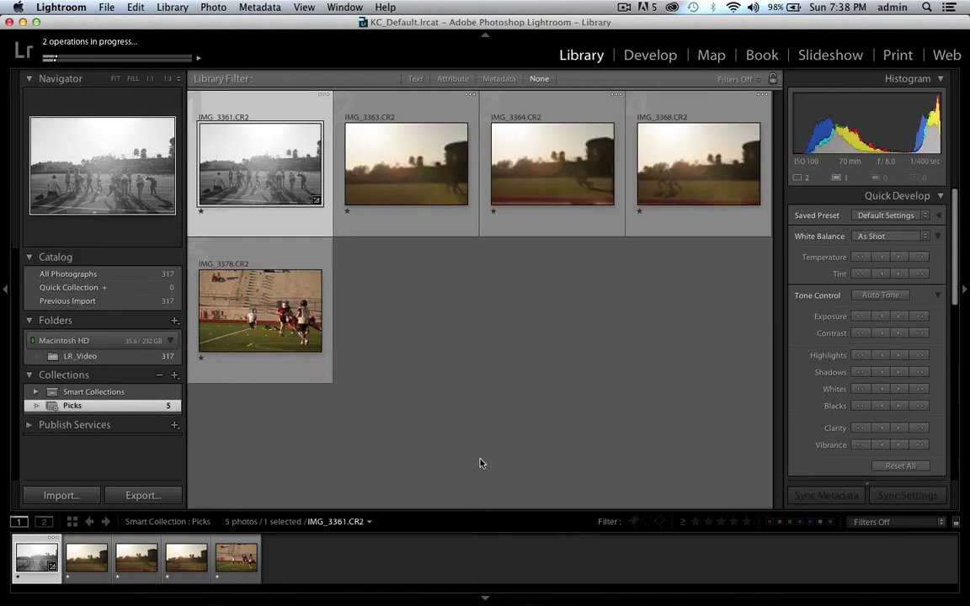
left_click(145, 275)
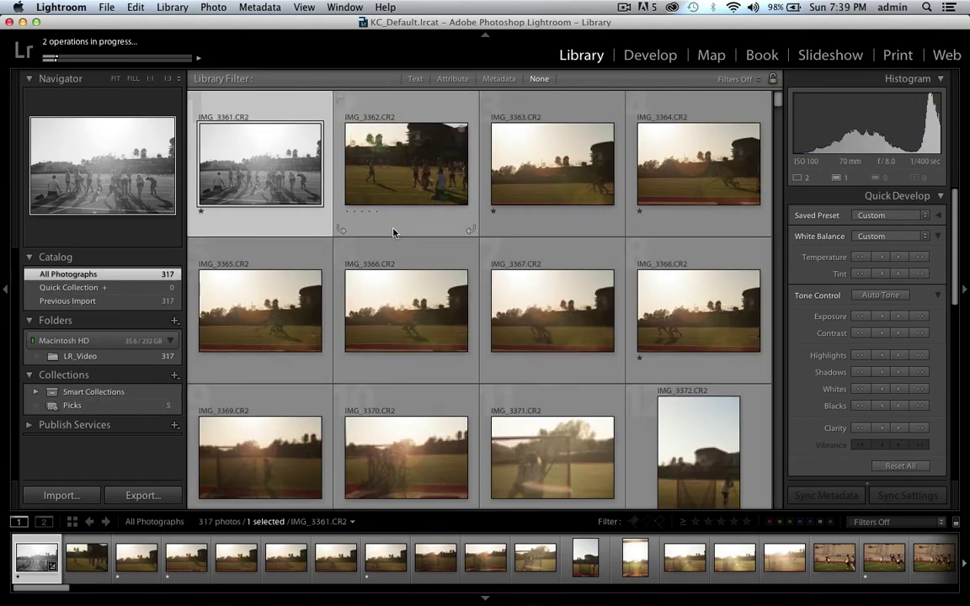
key("super+a")
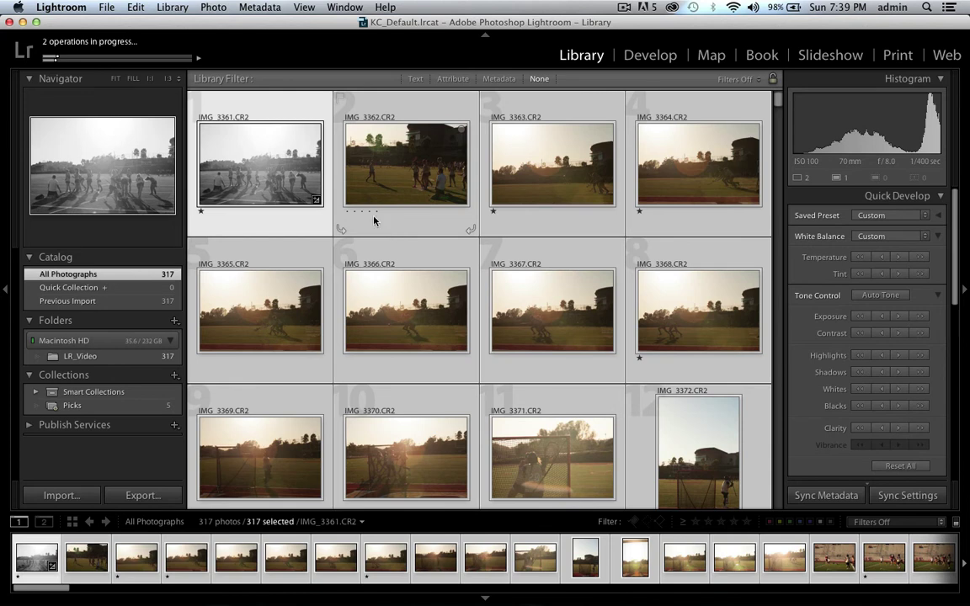
left_click(177, 6)
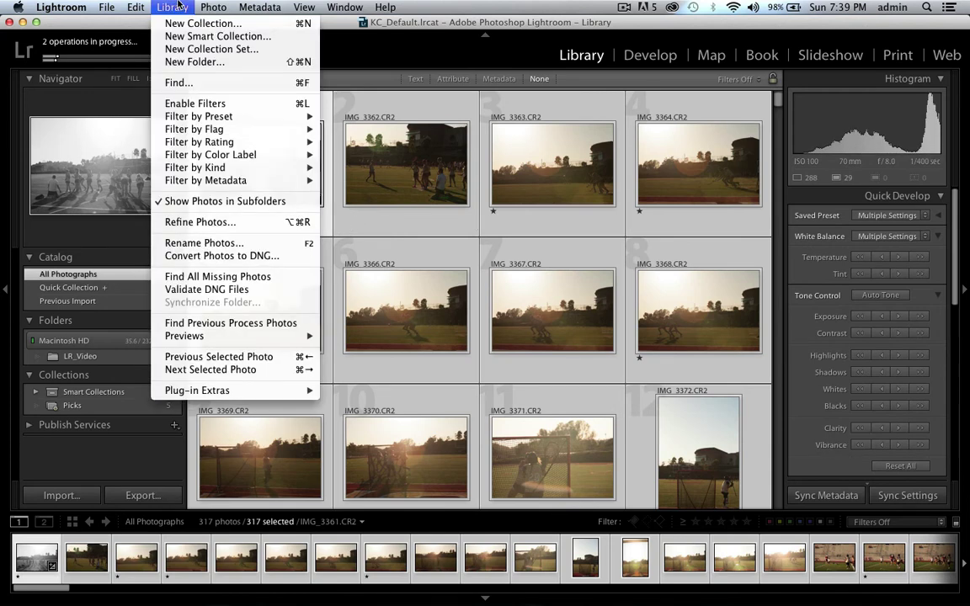
left_click(230, 245)
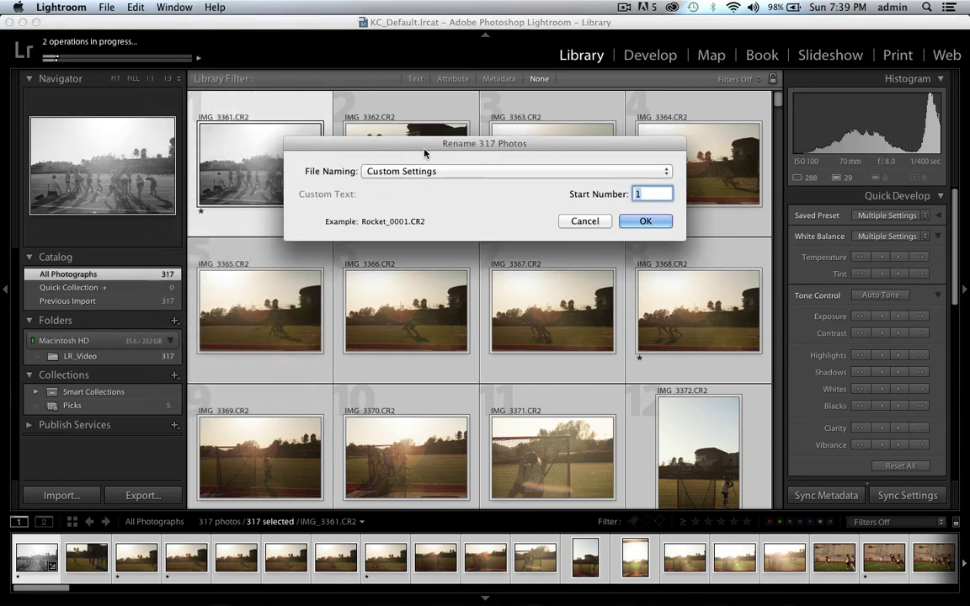
Edit the file naming template, replacing the Rocket prefix with Lacrosse2014 ahead of the underscore and sequence number.
left_click(573, 171)
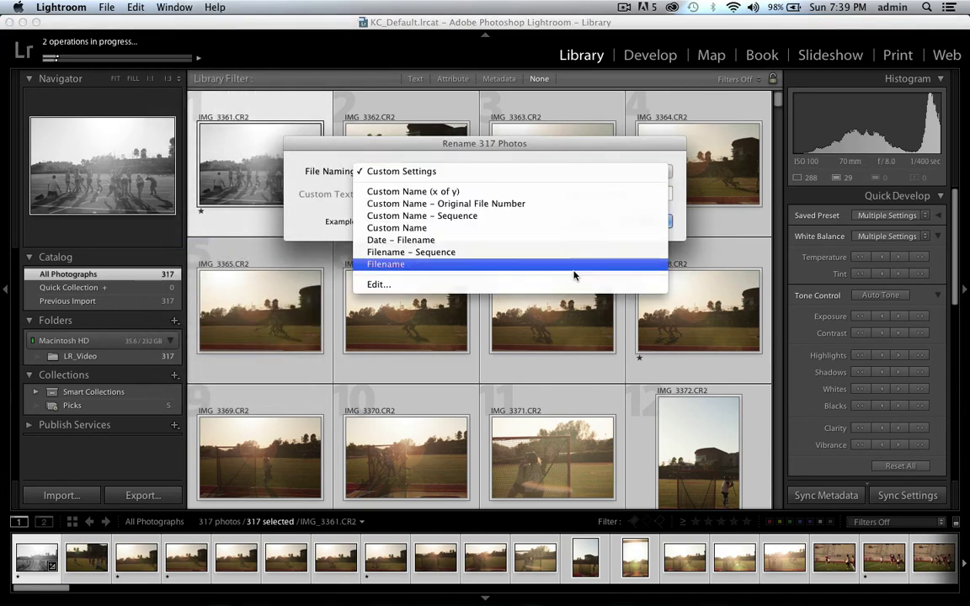
left_click(548, 284)
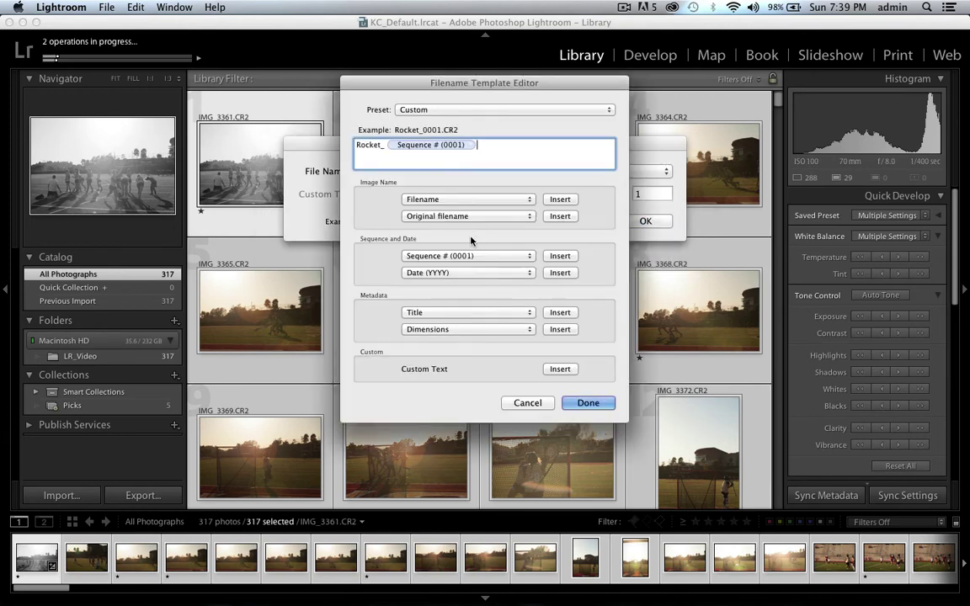
left_click(378, 144)
key("BackSpace")
key("BackSpace")
key("BackSpace")
key("BackSpace")
key("BackSpace")
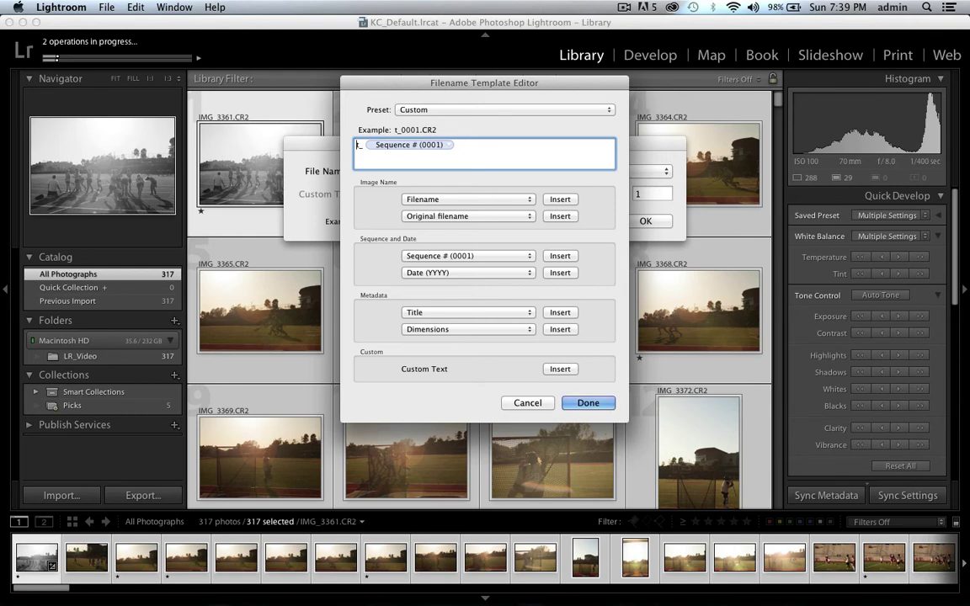
key("BackSpace")
type("Lacross")
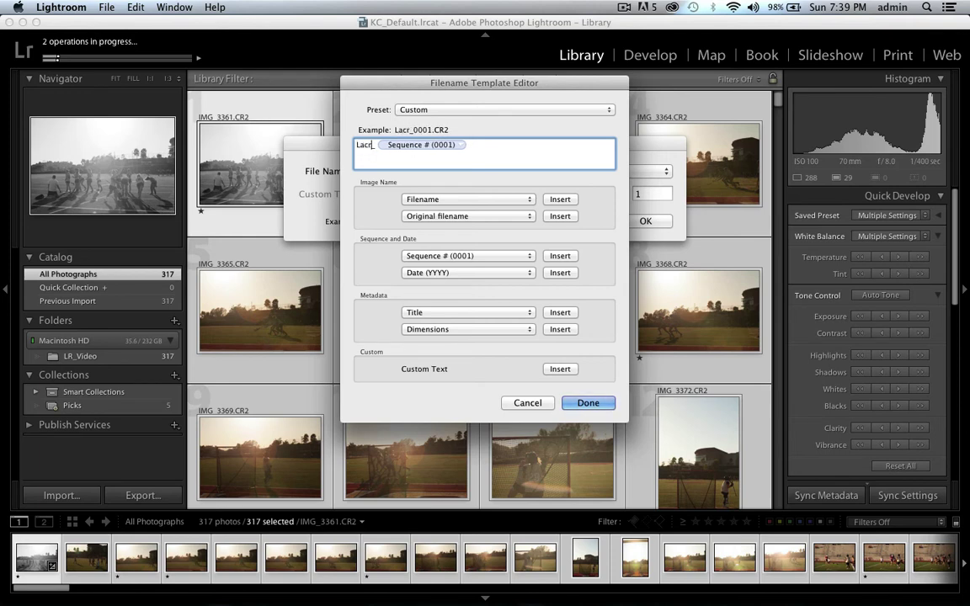
type("e")
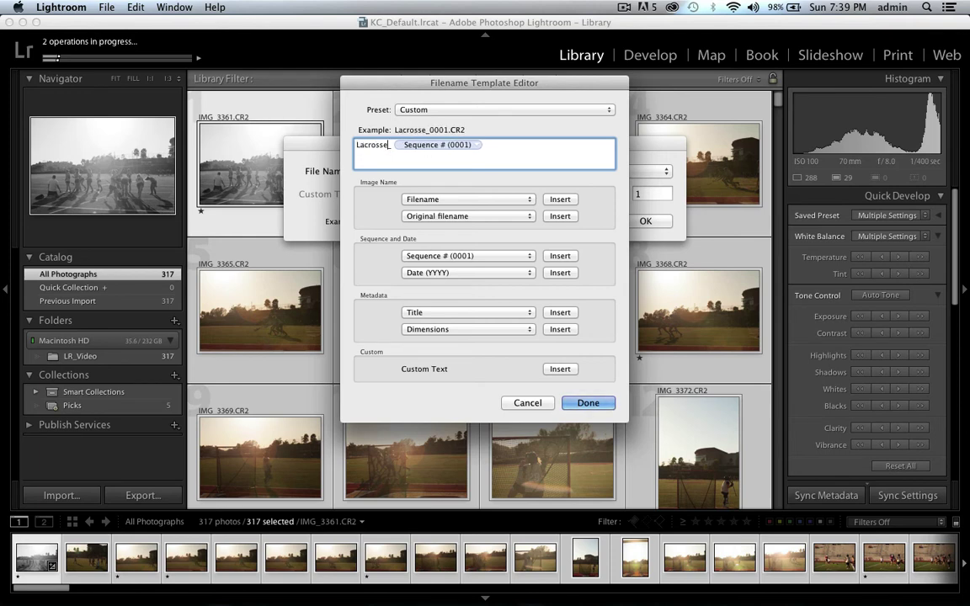
type("2014")
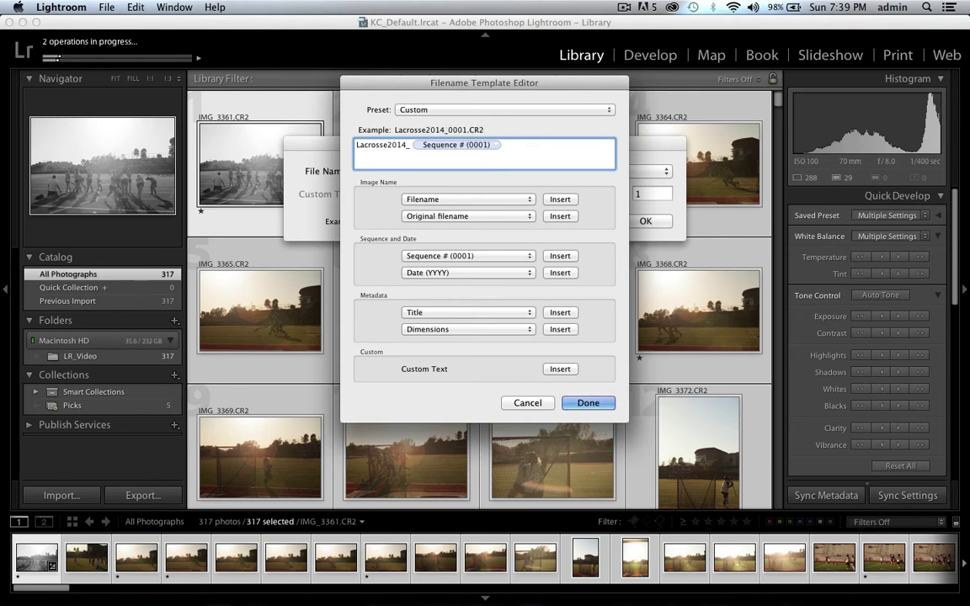
Examine the numbering formats offered for the sequence token in the filename template.
left_click(494, 145)
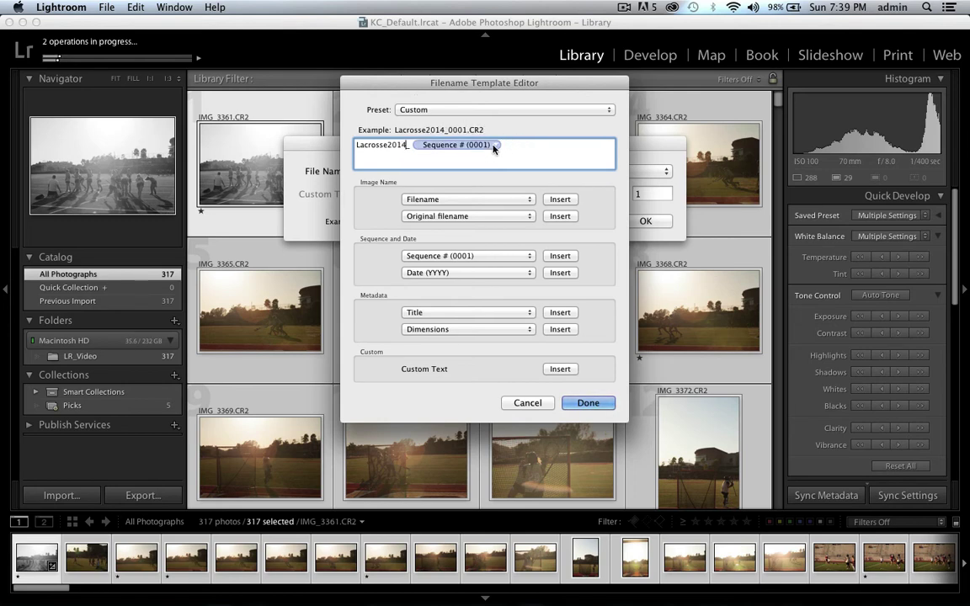
left_click(496, 147)
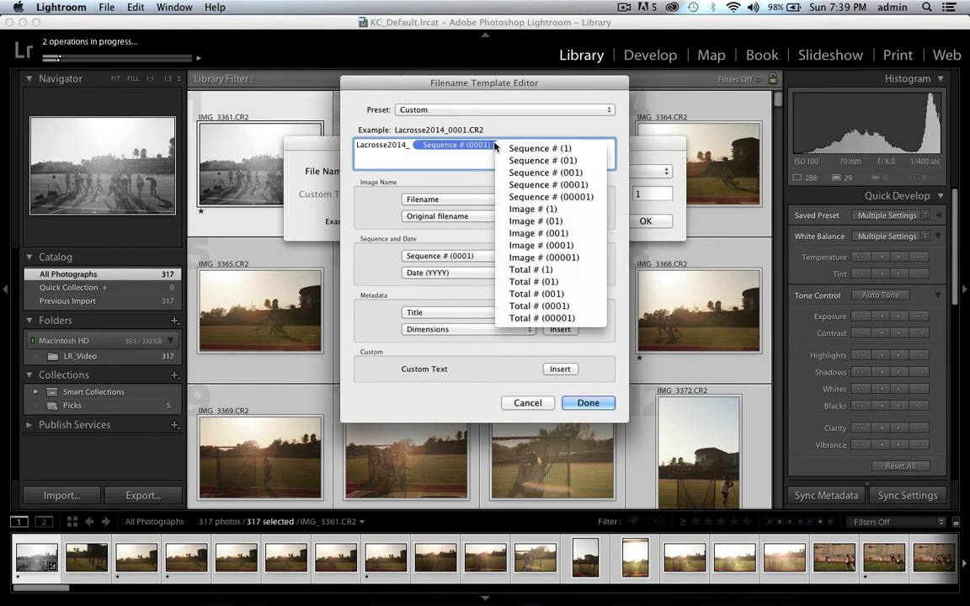
left_click(495, 146)
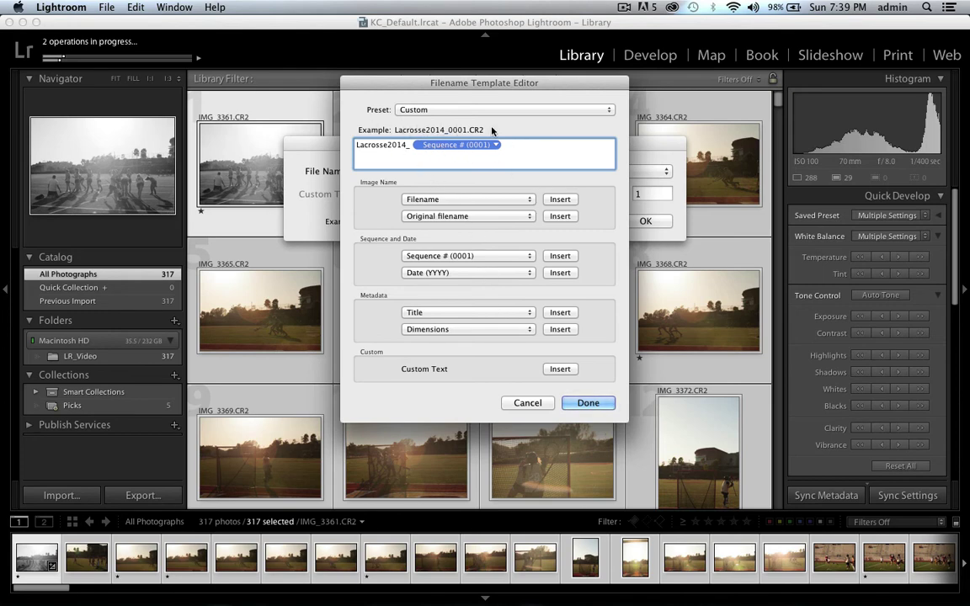
Try adding the Date (YYYY) and Dimensions tokens to the filename template, and remove both again.
left_click(561, 272)
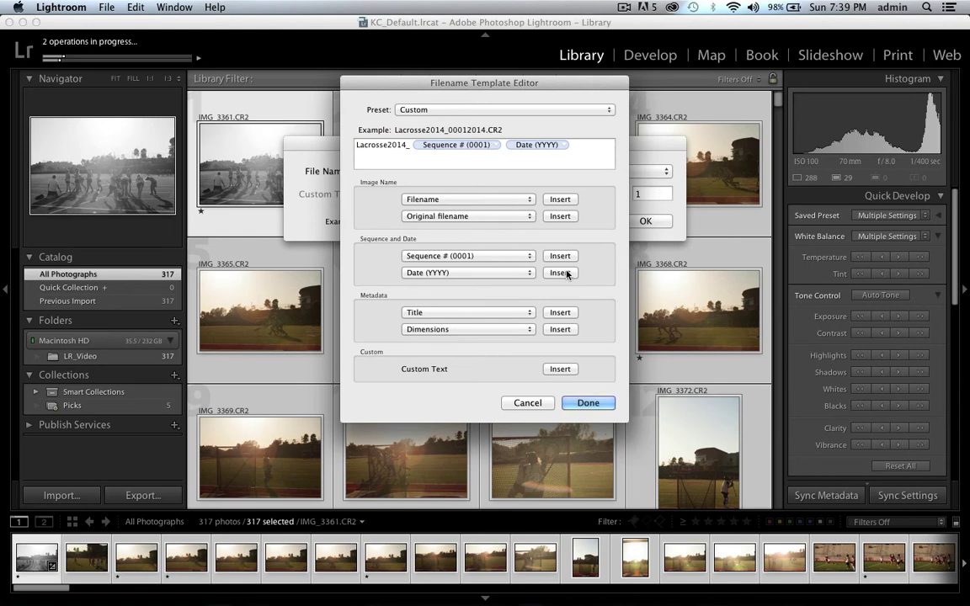
left_click(564, 331)
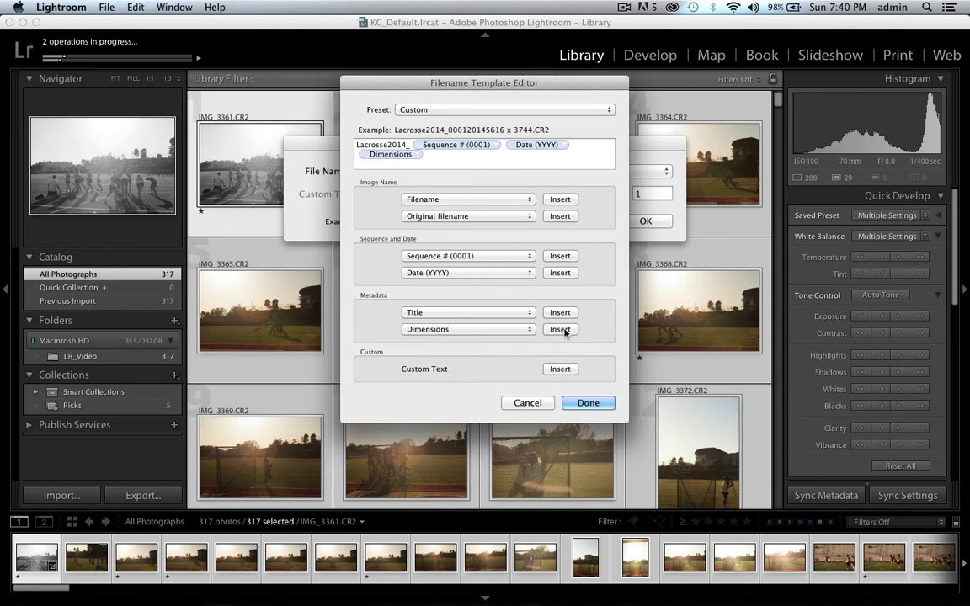
left_click(498, 155)
key("BackSpace")
key("BackSpace")
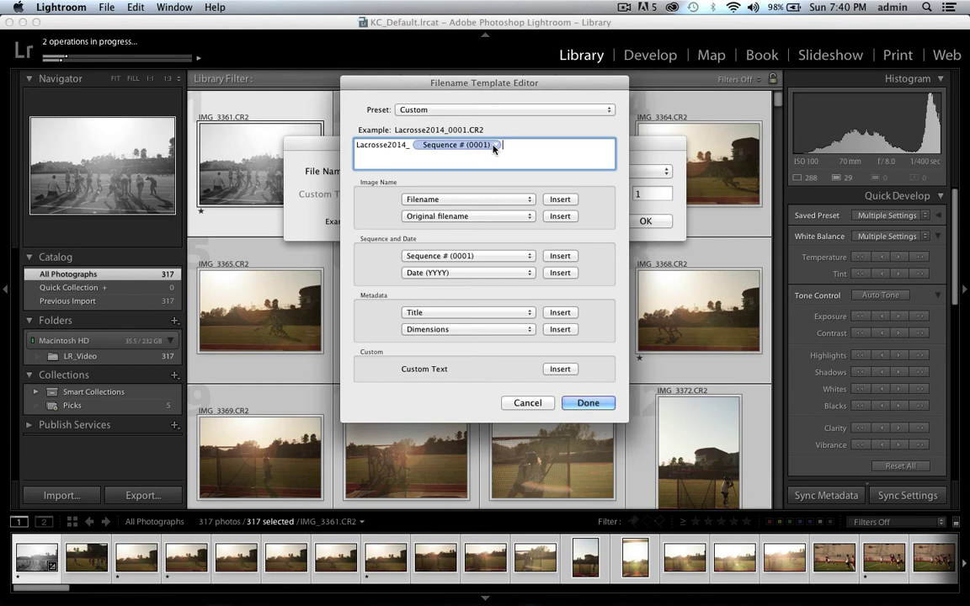
Keep the four-digit sequence format, accept the Lacrosse2014_ filename template, and rename all selected photos with it.
left_click(494, 147)
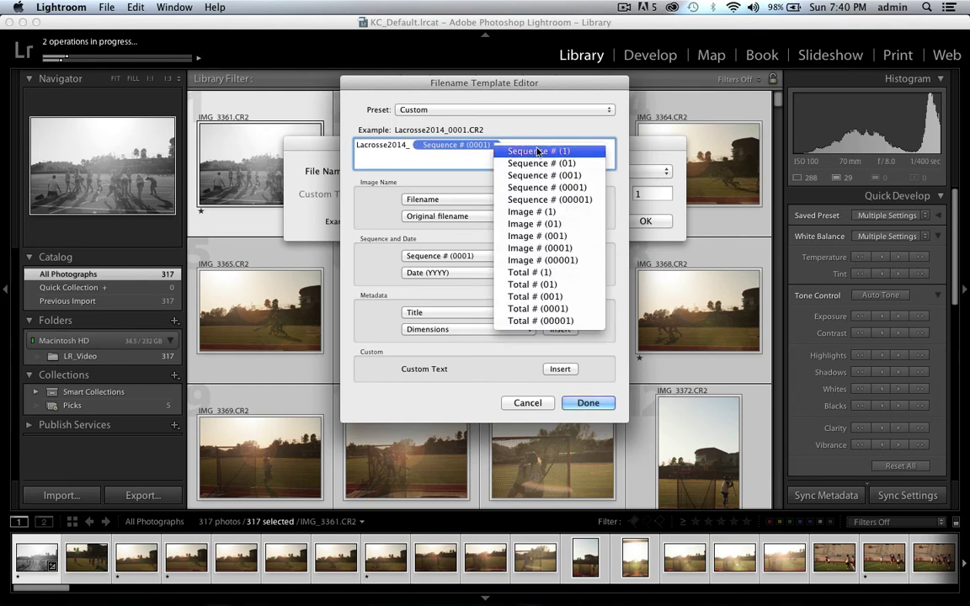
left_click(470, 155)
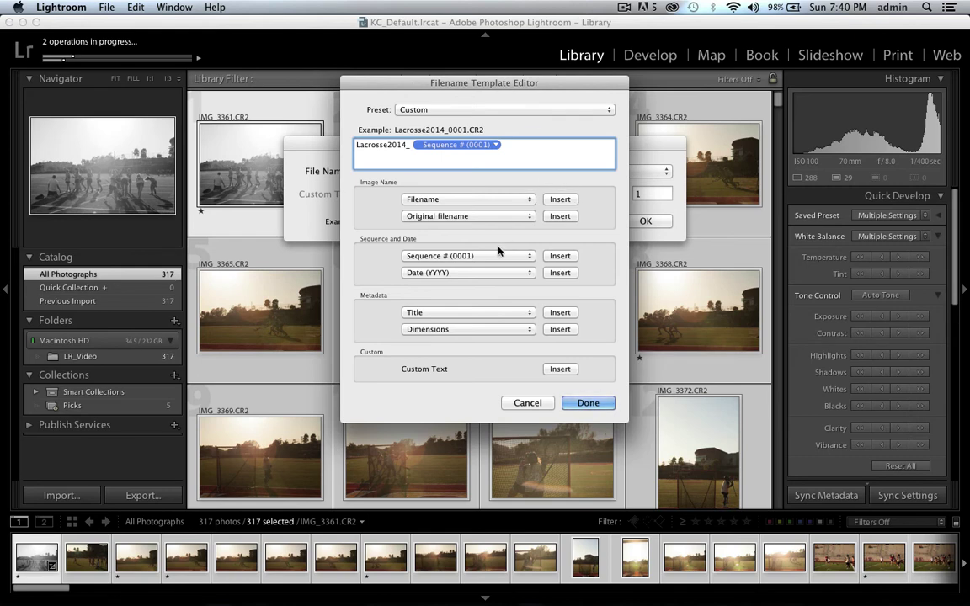
left_click(594, 403)
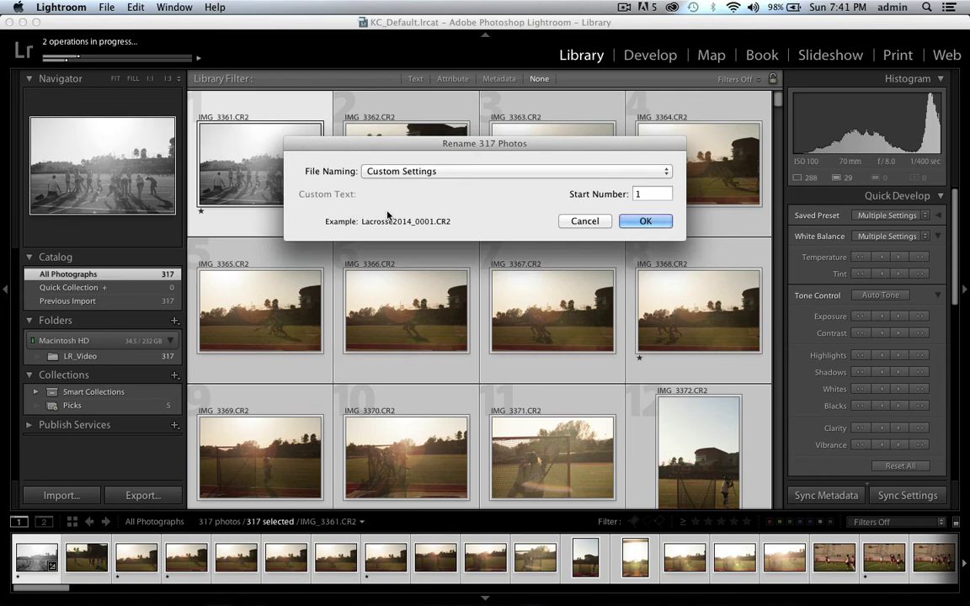
left_click(645, 221)
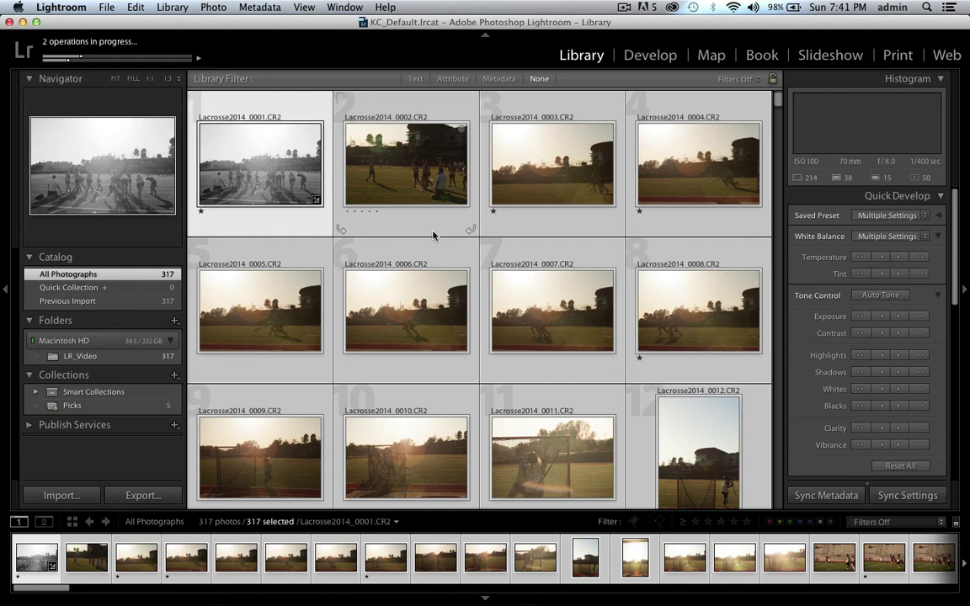
Switch to Finder, check the renamed CR2 files through the end of the LR_Video folder, and close its window.
key("super+Tab")
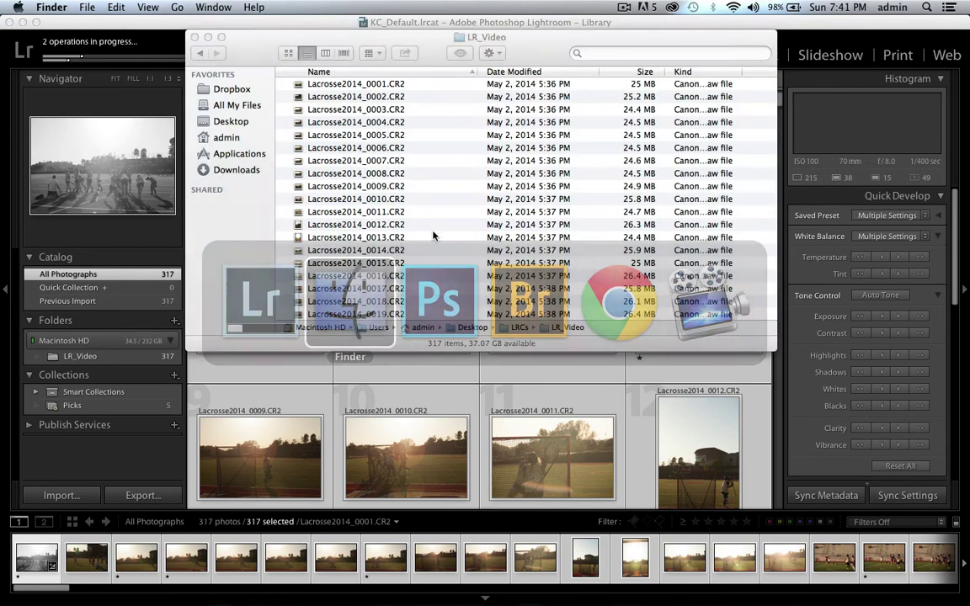
scroll(324, 105, "down", 15)
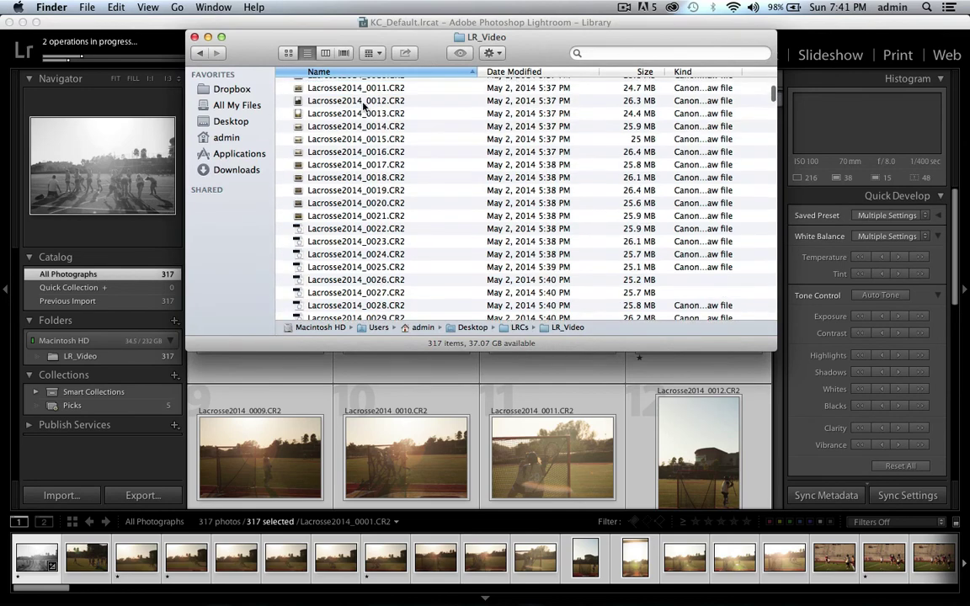
scroll(364, 108, "down", 20)
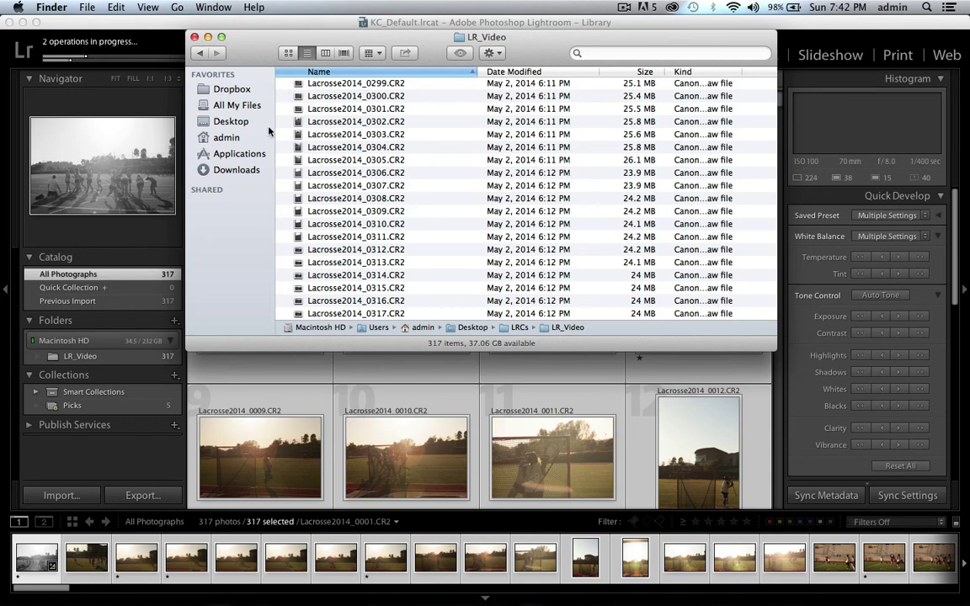
left_click(195, 38)
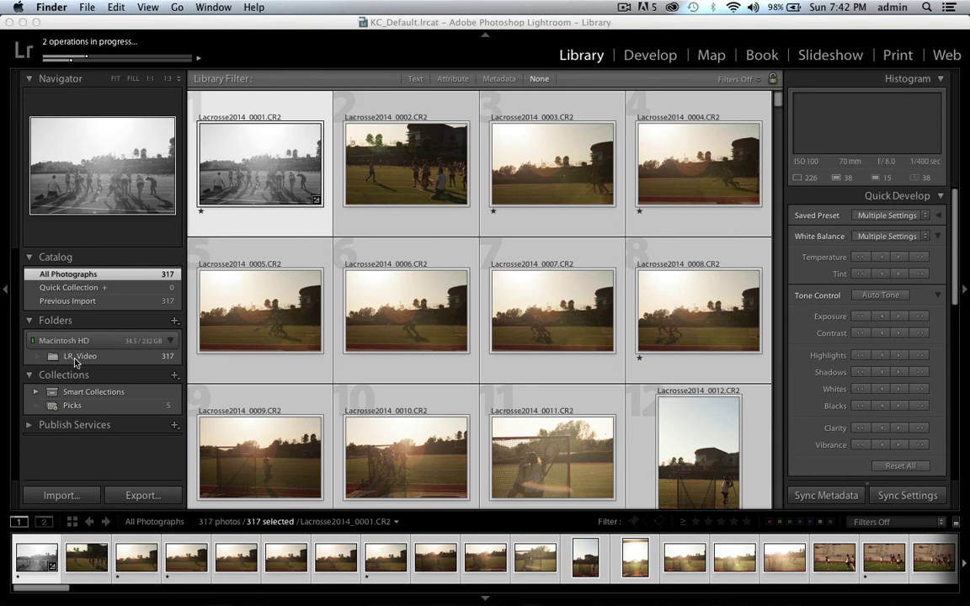
Show the LR_Video folder in the Lightroom Library and select only Lacrosse2014_0001.CR2.
left_click(144, 357)
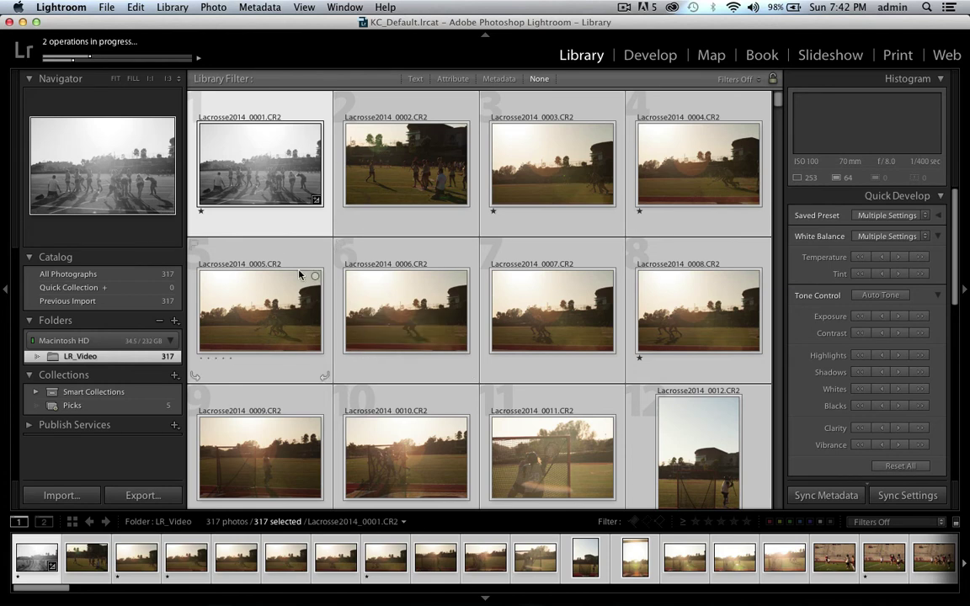
mouse_move(385, 301)
left_click(263, 224)
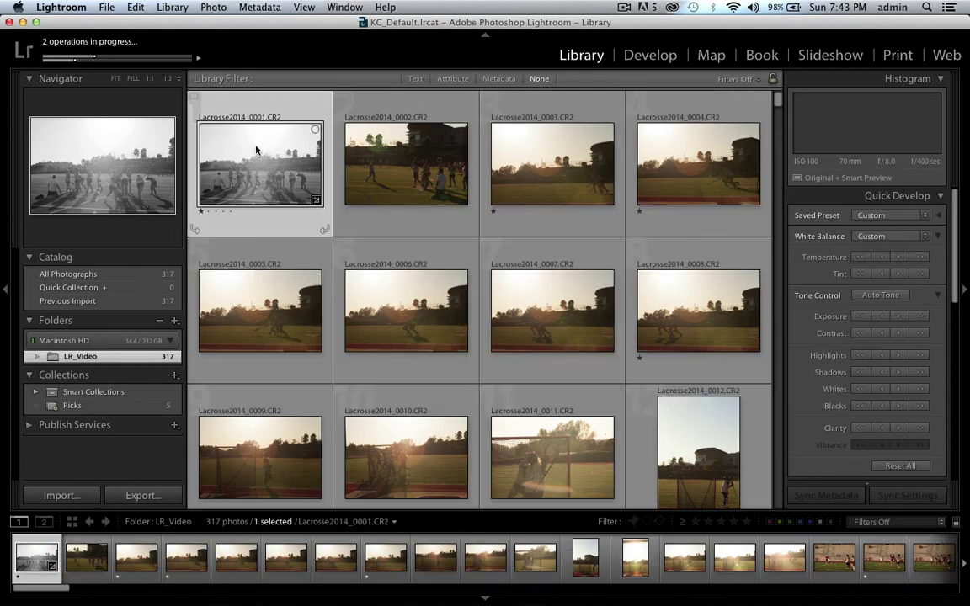
Switch to Finder, locate Lacrosse2014_0001.CR2 in the Desktop's LRCs/LR_Video folder, and view its original in Quick Look.
key("super+Tab")
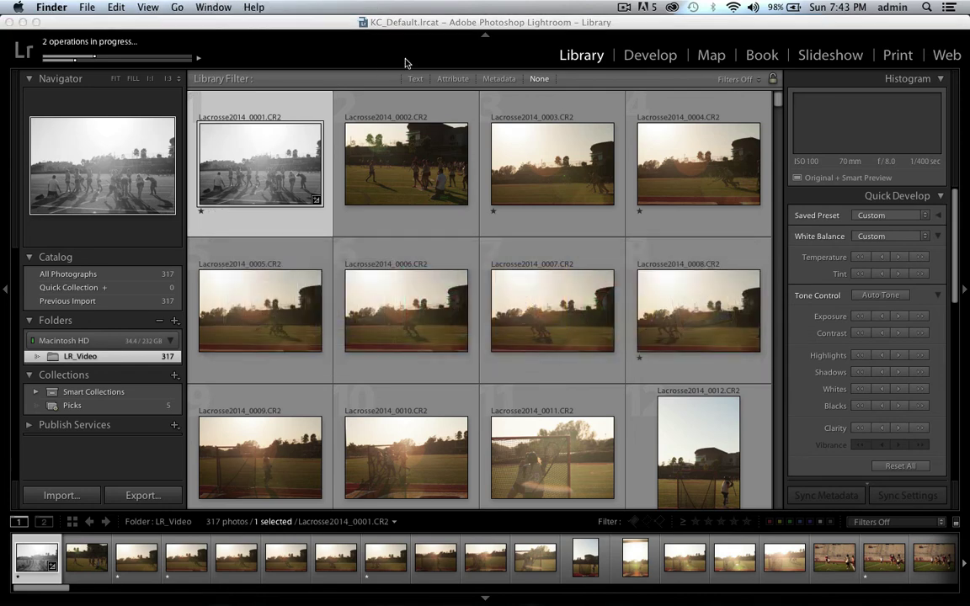
key("super+n")
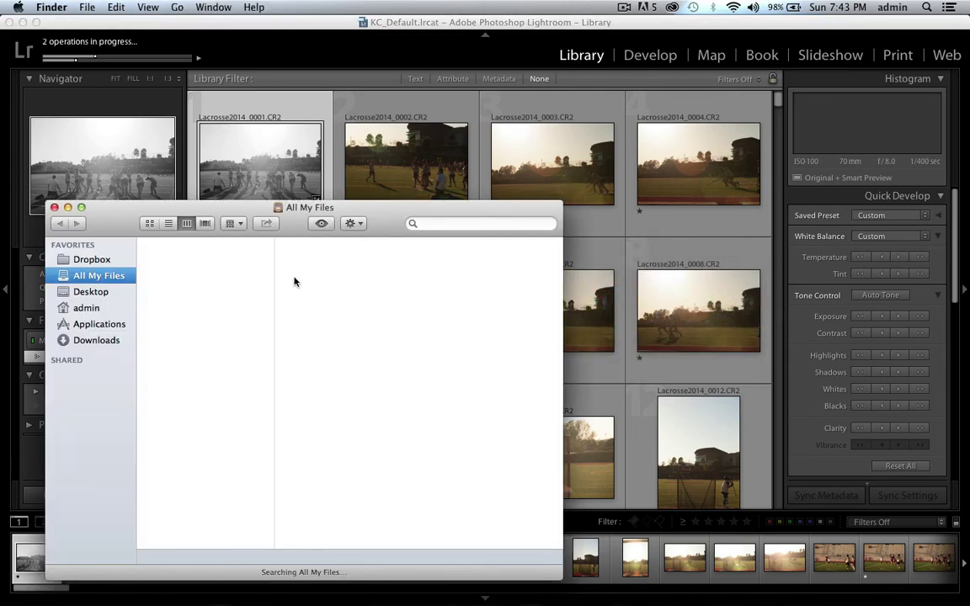
left_click(91, 291)
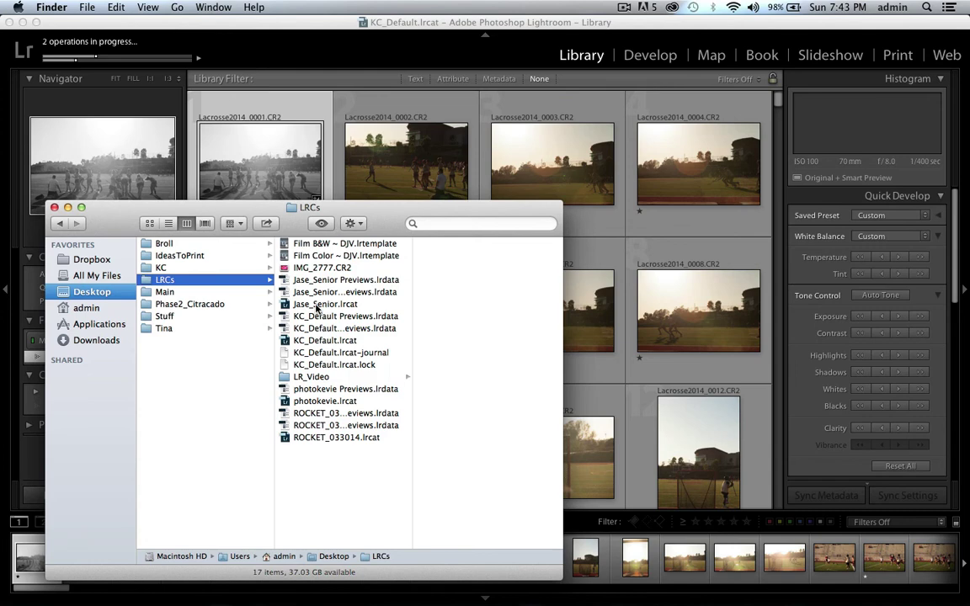
left_click(320, 377)
left_click(463, 244)
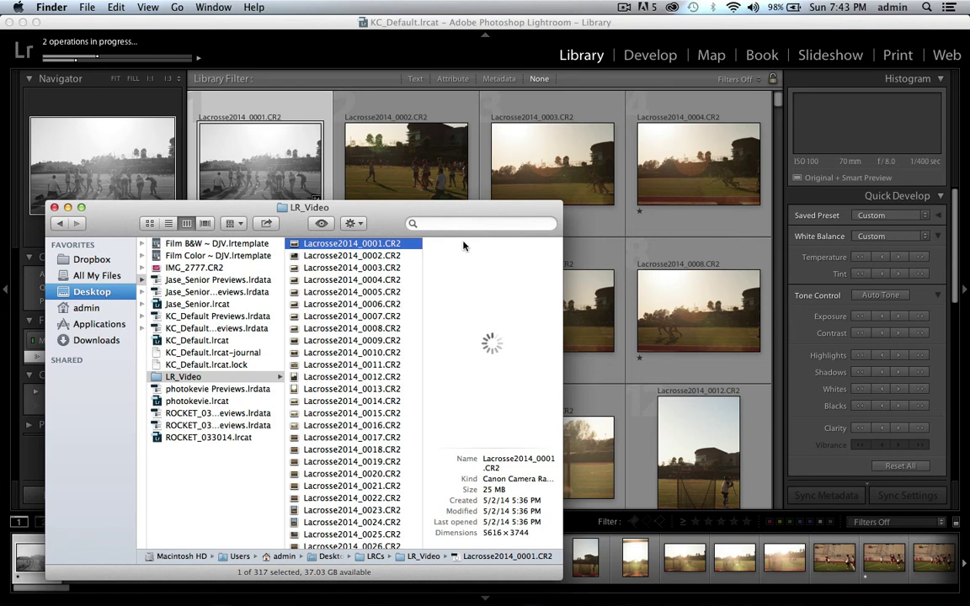
key("space")
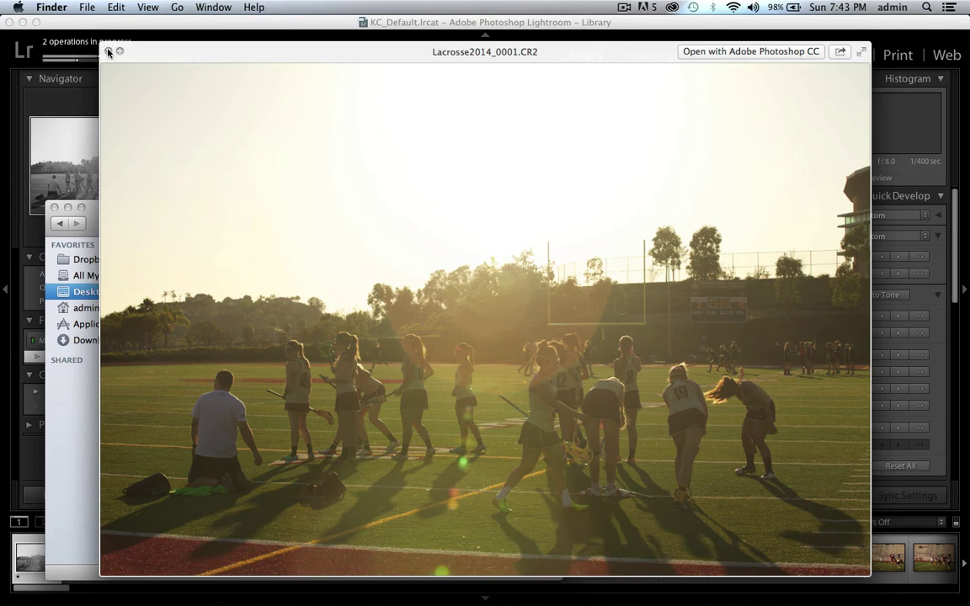
left_click(107, 53)
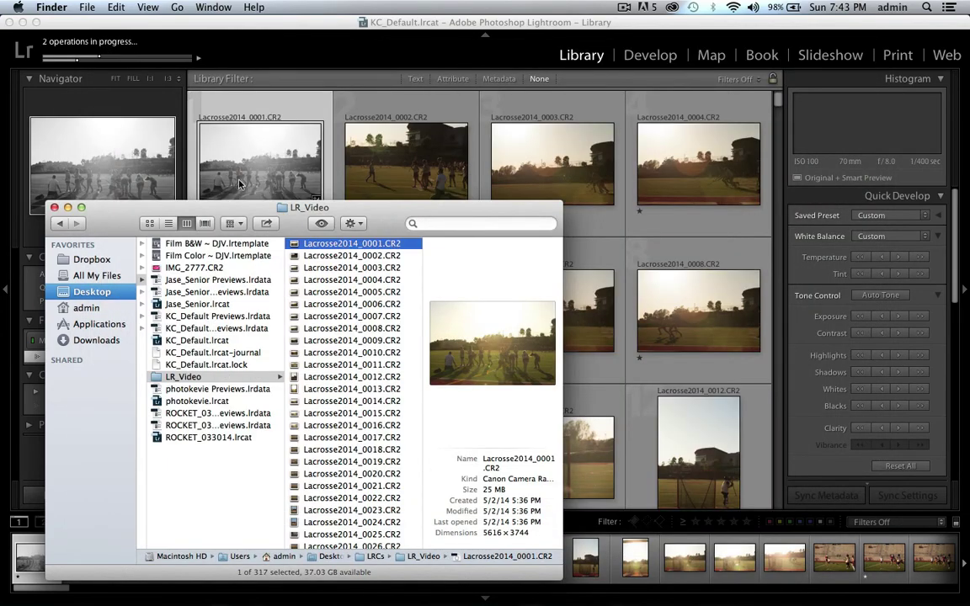
Enlarge Lacrosse2014_0001.CR2 in Lightroom's Loupe view, compare it with the original's Quick Look preview in Finder, and close the Finder window.
left_click(222, 153)
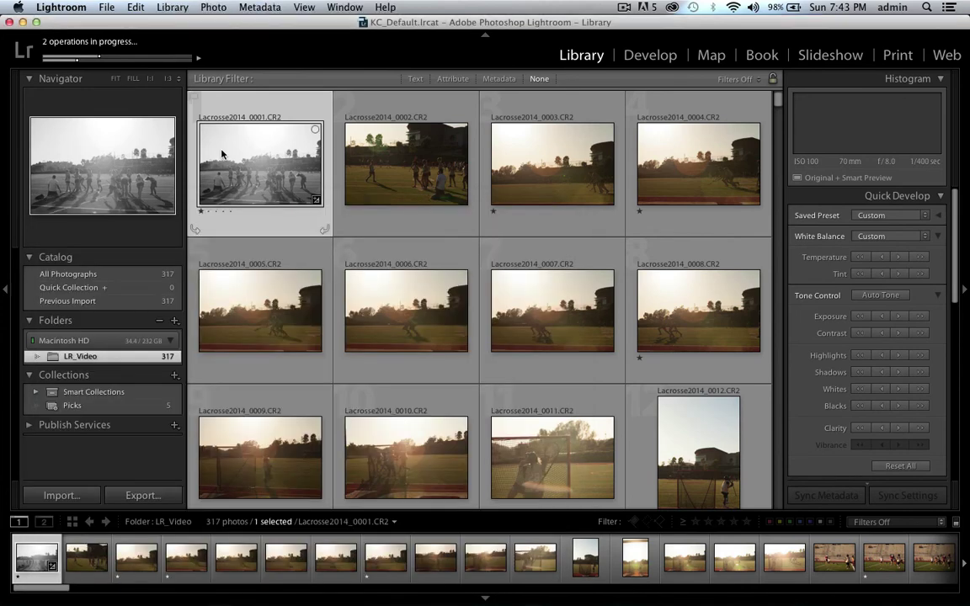
double_click(223, 152)
key("super+Tab")
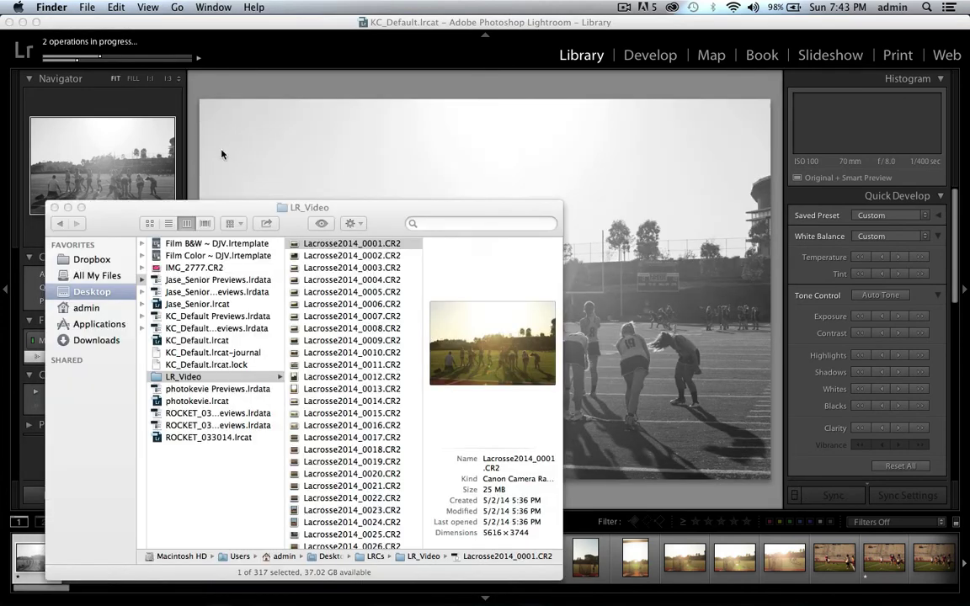
key("space")
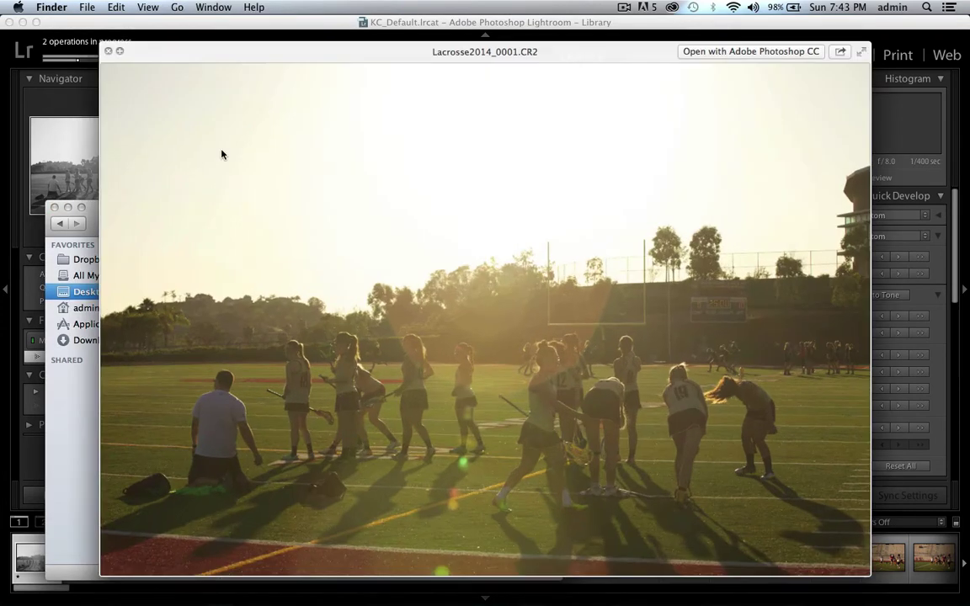
key("space")
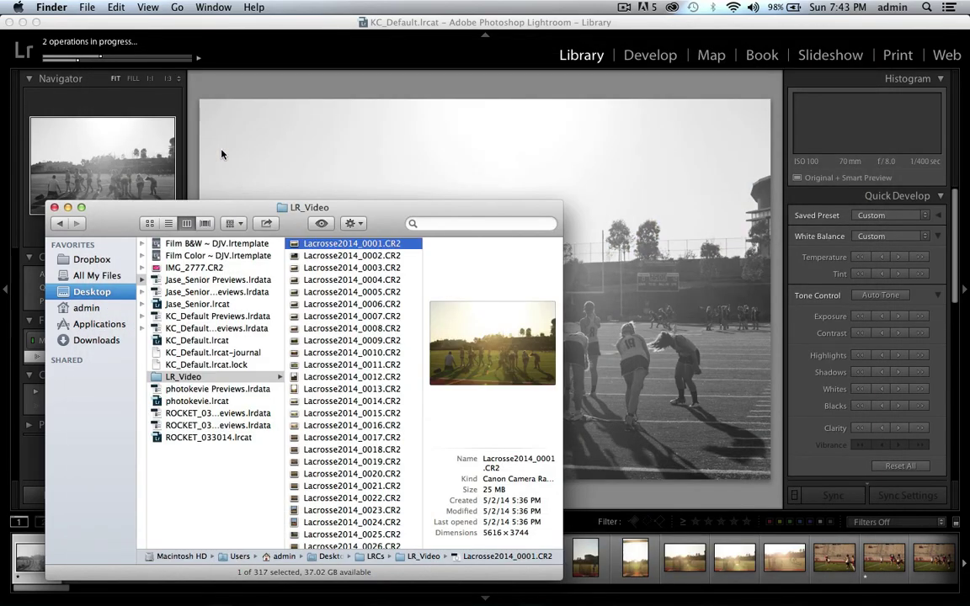
left_click(53, 207)
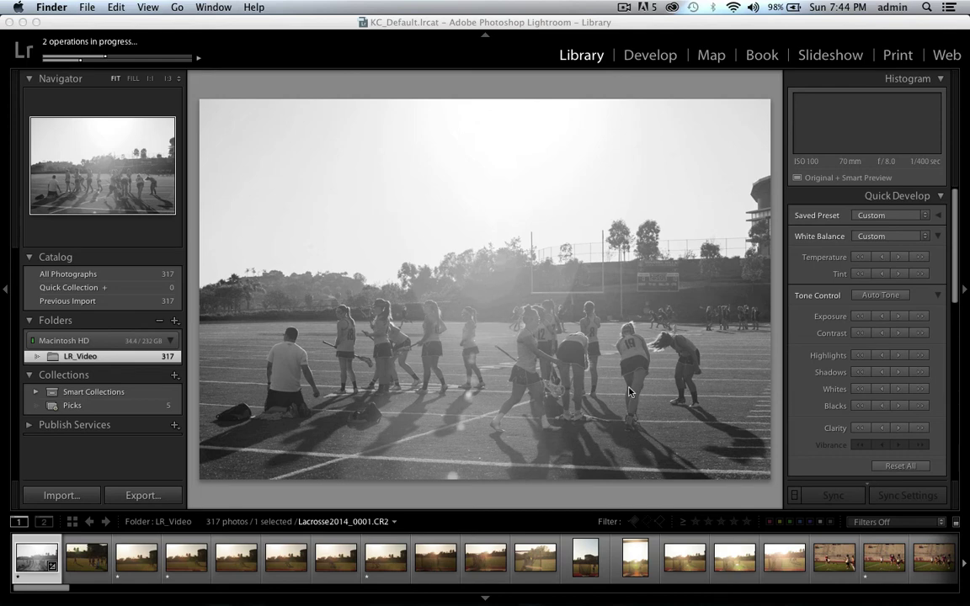
Find and select Lacrosse2014_0143.CR2, open it in the Develop module, and expand its Camera Calibration settings.
scroll(717, 548, "down", 5)
scroll(717, 548, "down", 8)
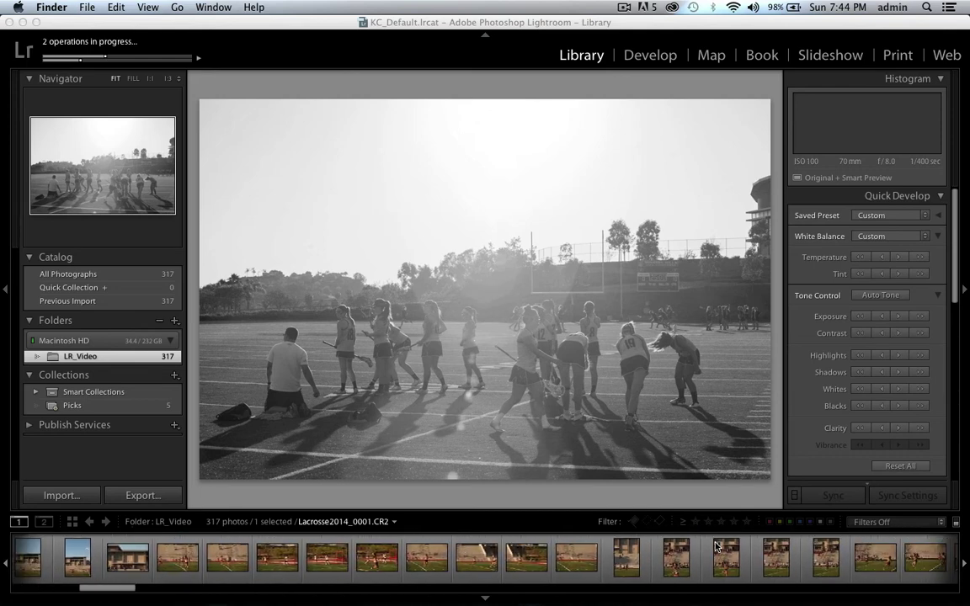
scroll(717, 548, "down", 8)
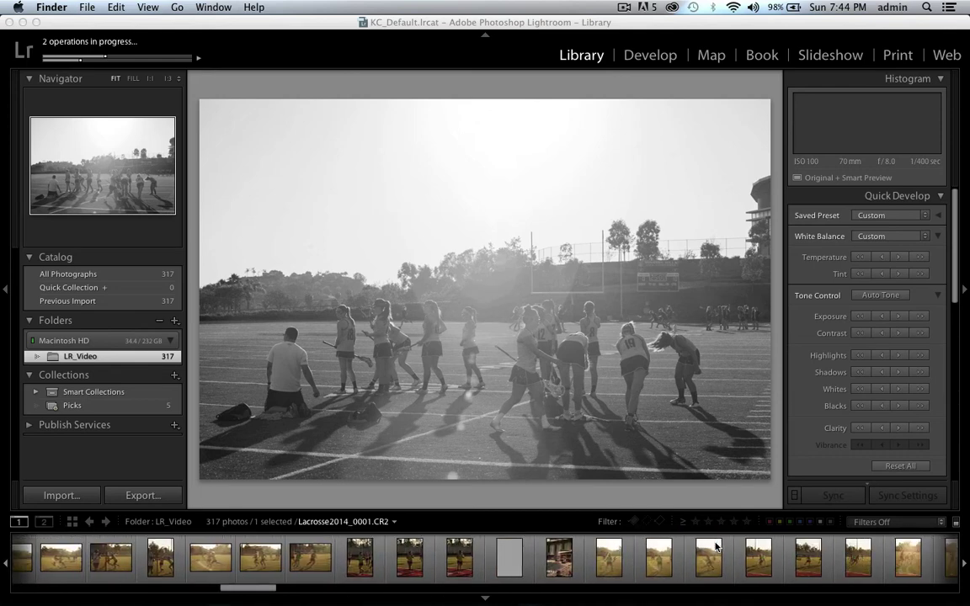
scroll(717, 548, "down", 4)
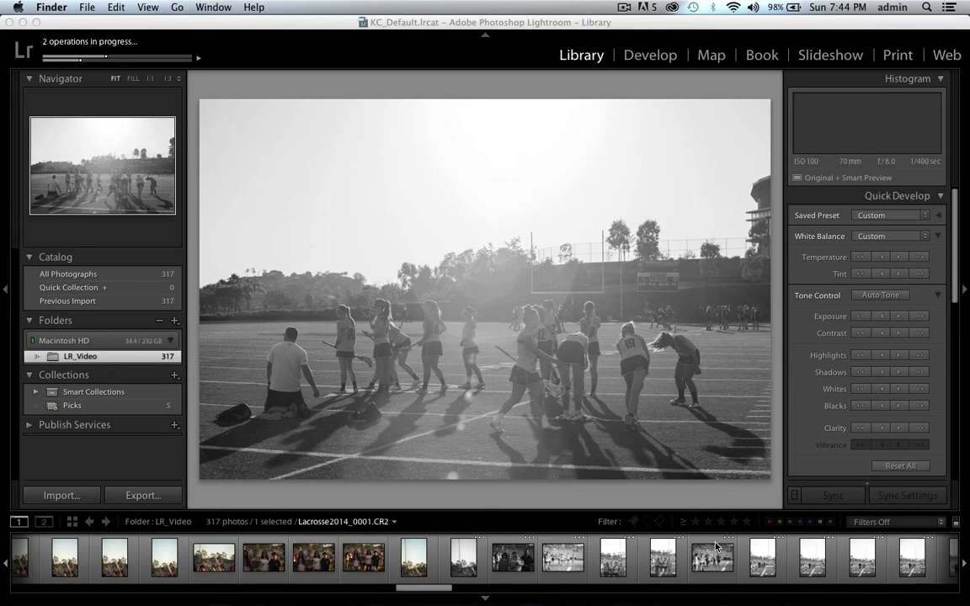
left_click(712, 560)
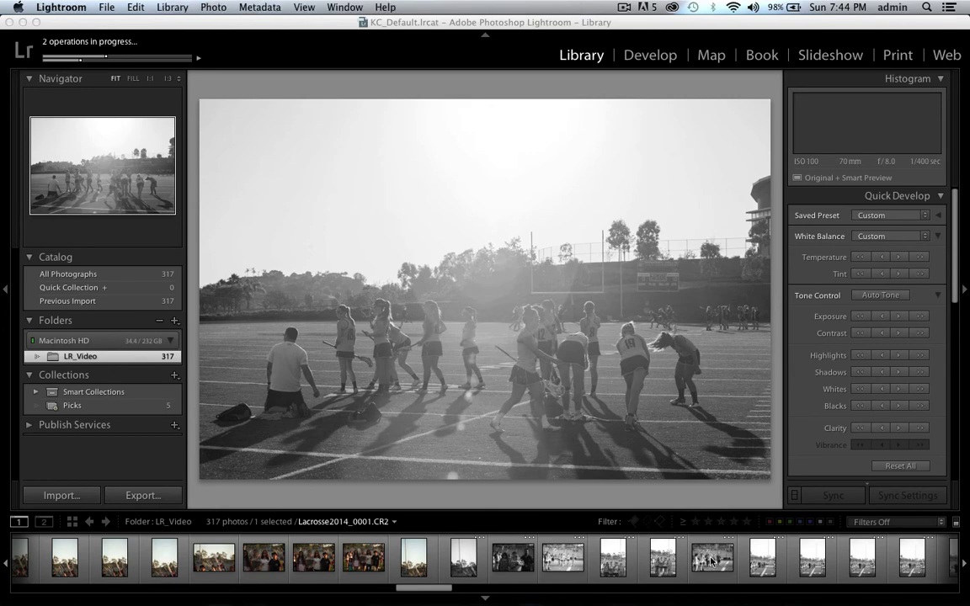
left_click(712, 560)
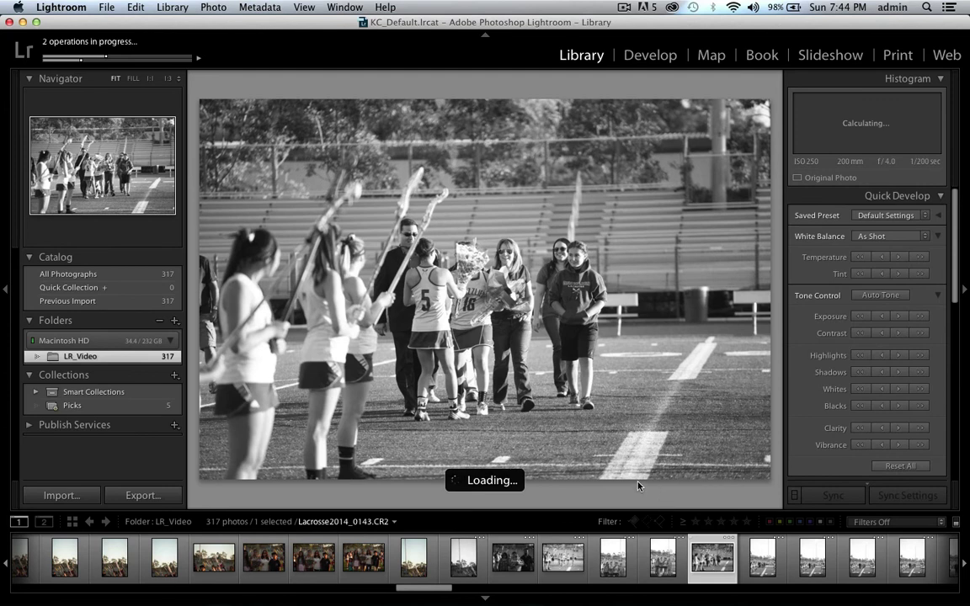
left_click(640, 54)
scroll(901, 346, "down", 10)
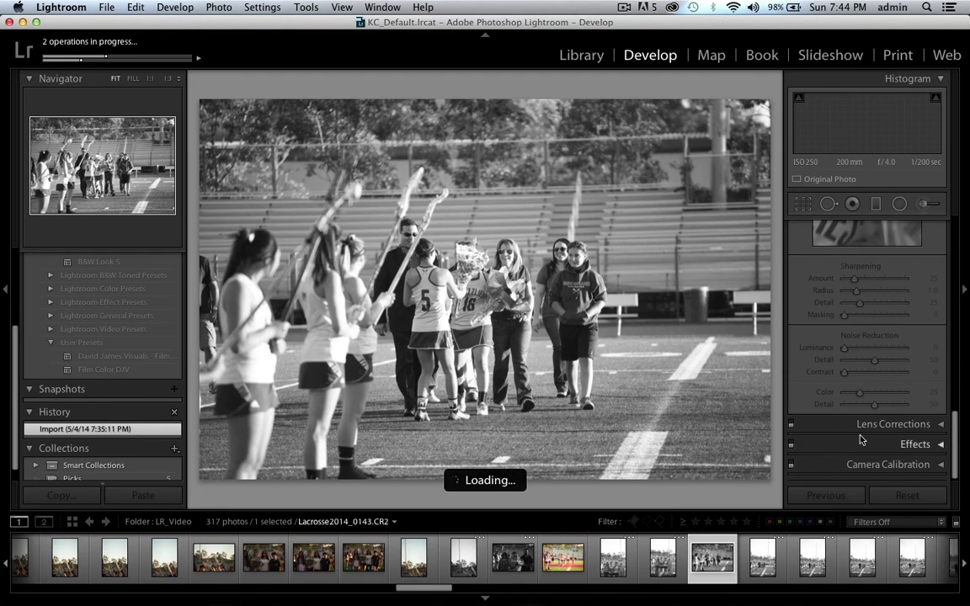
left_click(887, 464)
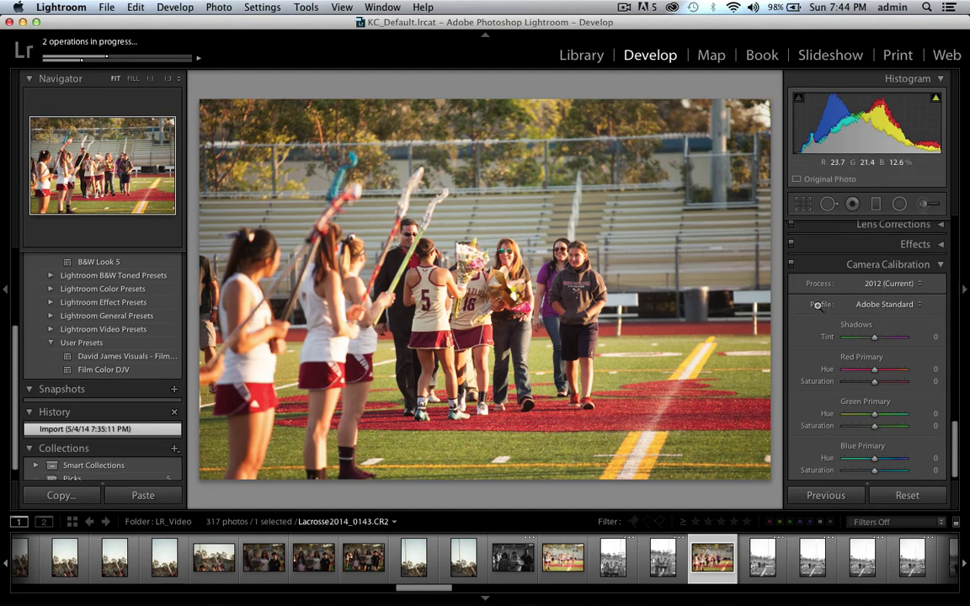
Select Lacrosse2014_0144.CR2 and convert it to Black & White in the Basic settings.
left_click(759, 560)
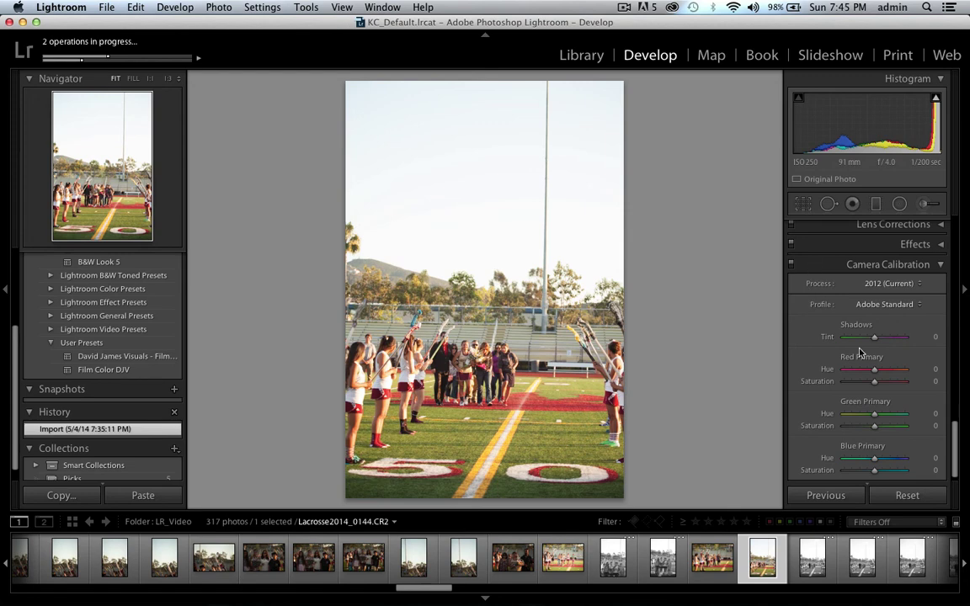
scroll(859, 352, "up", 15)
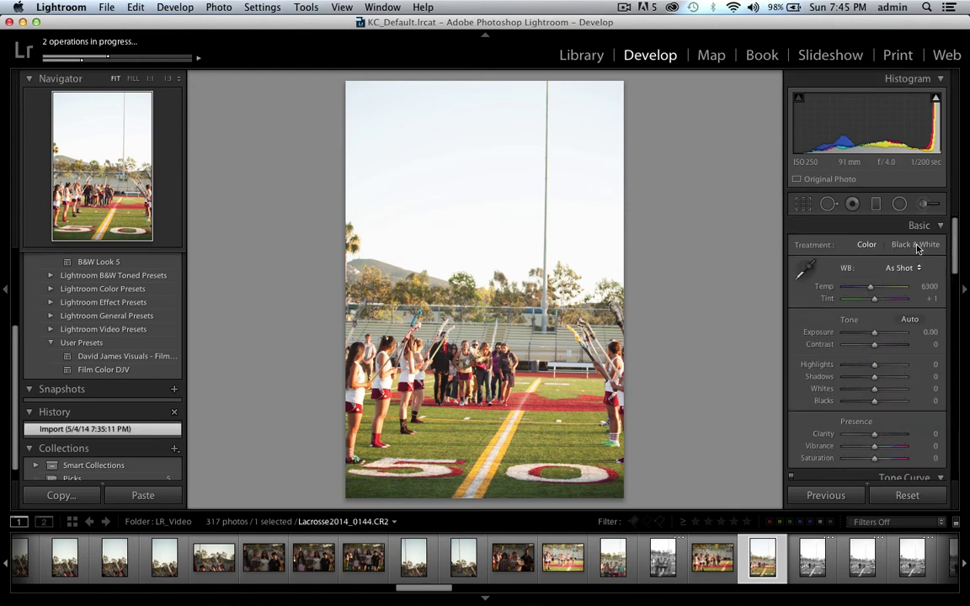
left_click(917, 244)
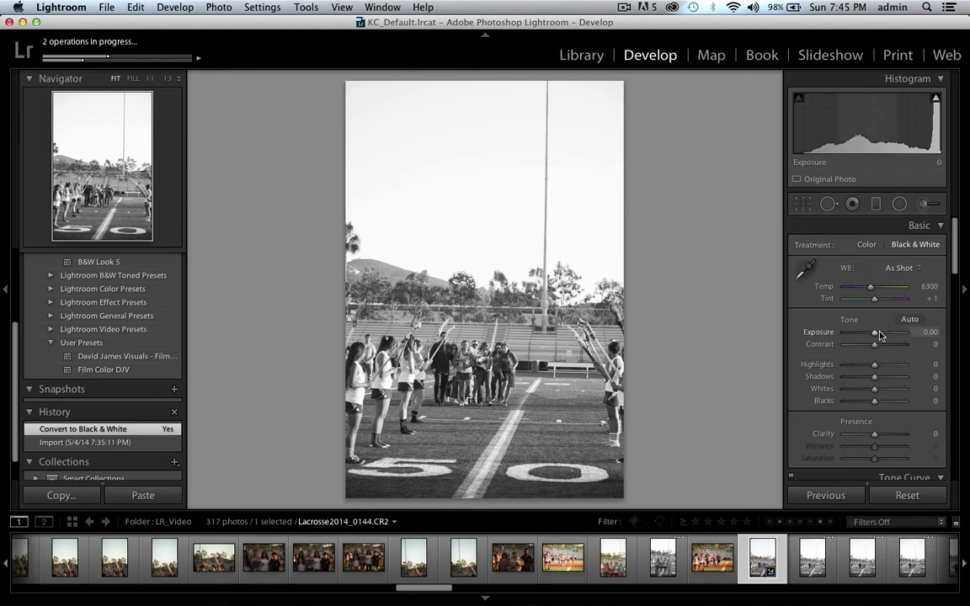
double_click(880, 335, "shift")
Return to the Library grid and create a collection named Not Smart Collection without including the selected photos.
key("g")
key("super+n")
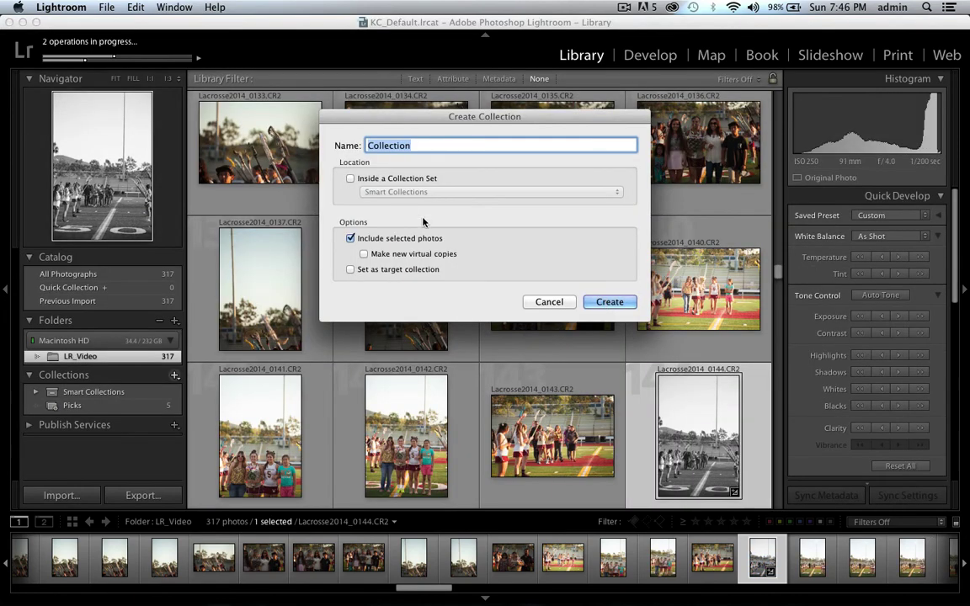
left_click(367, 241)
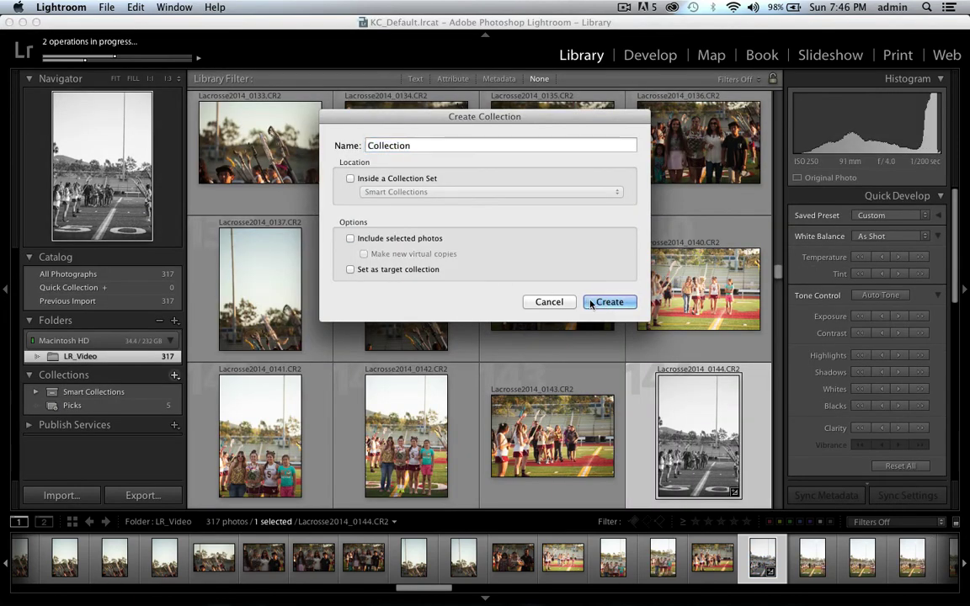
double_click(442, 140)
type("N")
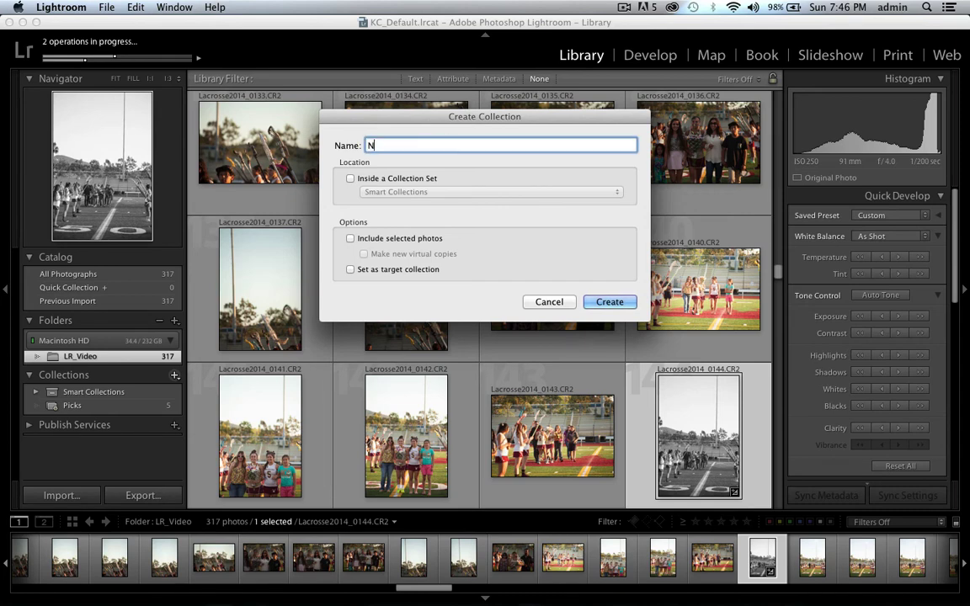
type("ot Smart Clollection")
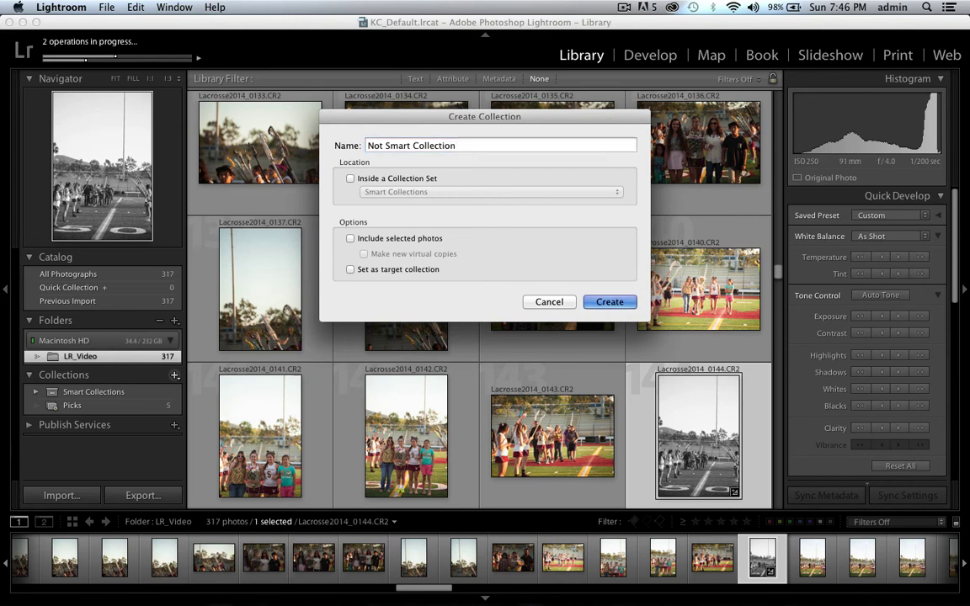
key("Return")
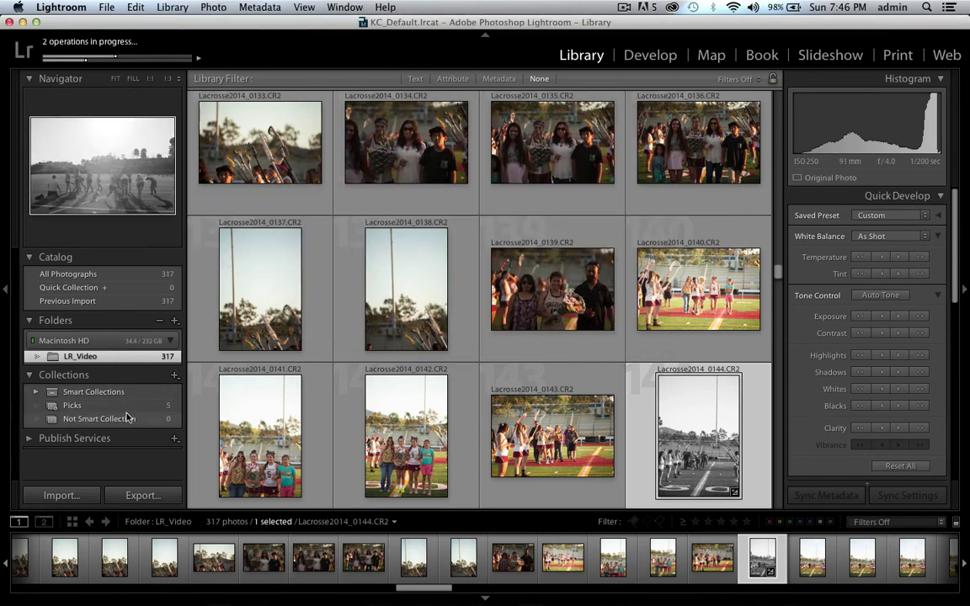
Select photos Lacrosse2014_0133.CR2 through Lacrosse2014_0140.CR2 and add them to Not Smart Collection.
left_click(308, 156)
key("super+a")
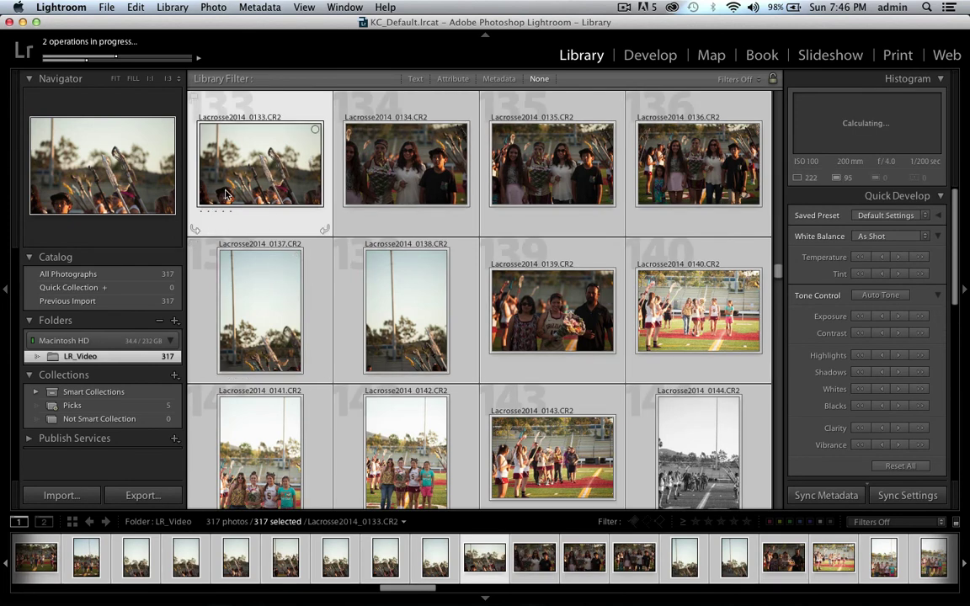
left_click(274, 235)
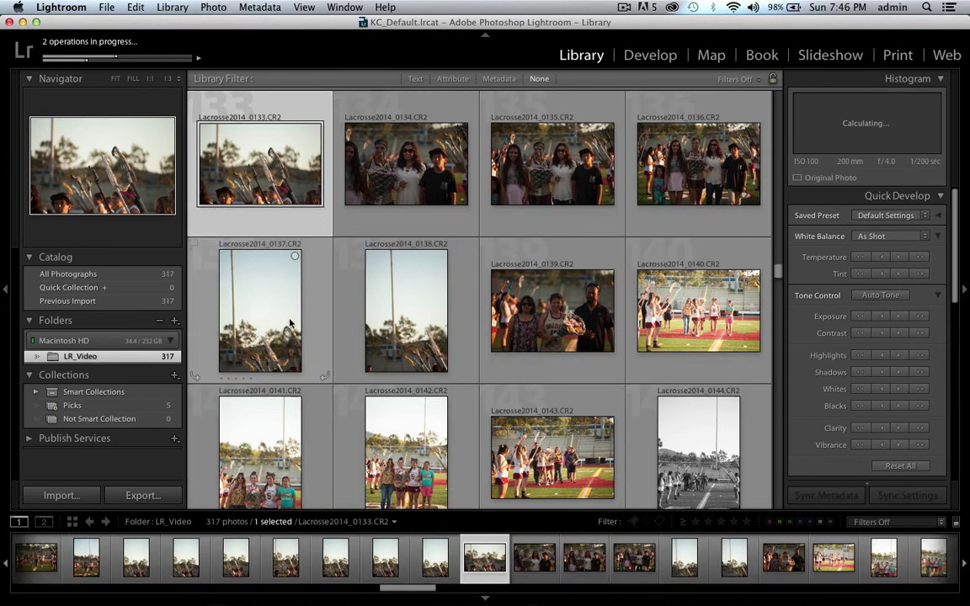
left_click(665, 312, "shift")
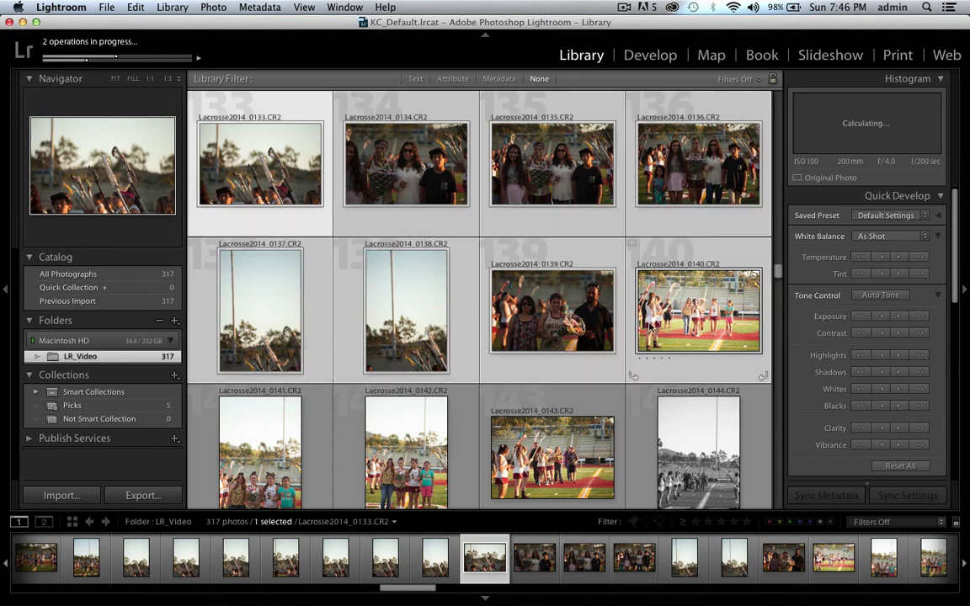
left_click_drag(166, 462, 138, 426)
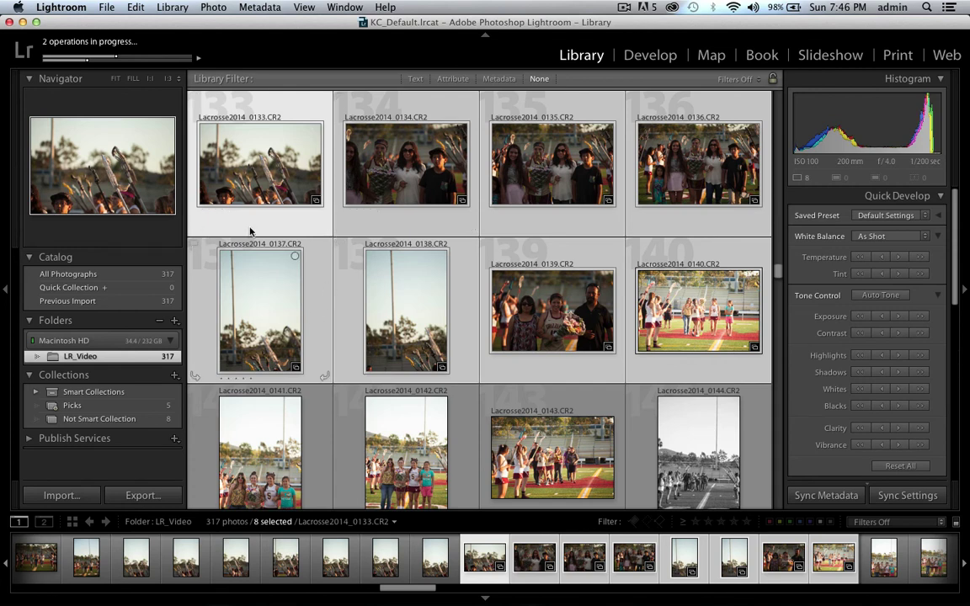
Reselect Lacrosse2014_0133.CR2 through Lacrosse2014_0140.CR2, repeat adding them to Not Smart Collection, and open that collection.
left_click(312, 286)
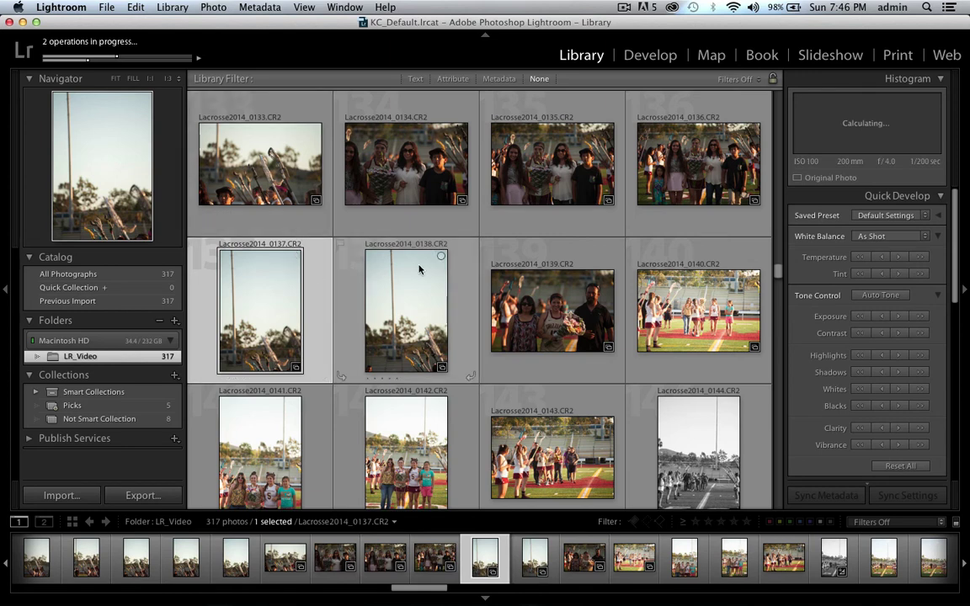
left_click(259, 187)
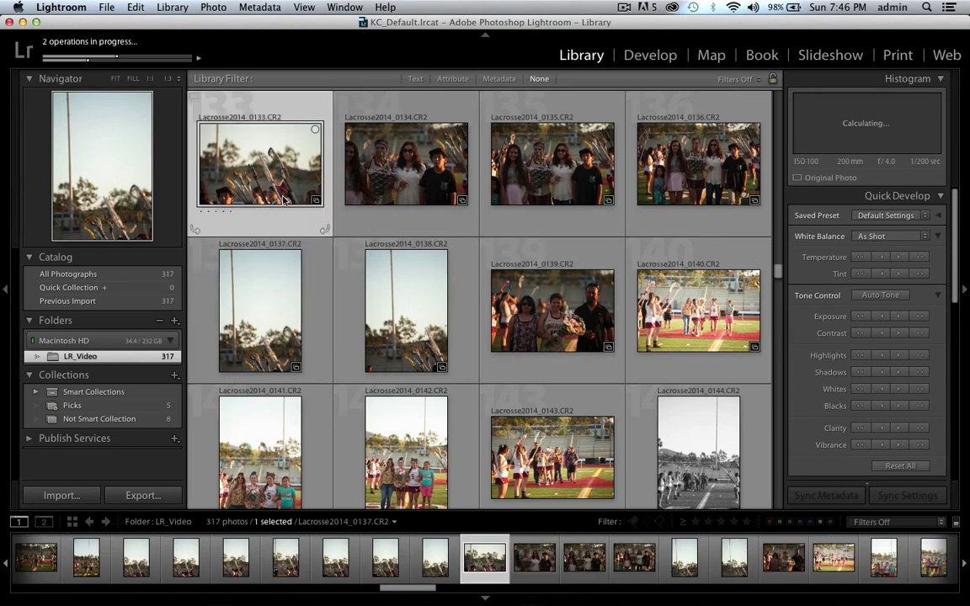
left_click(697, 312, "shift")
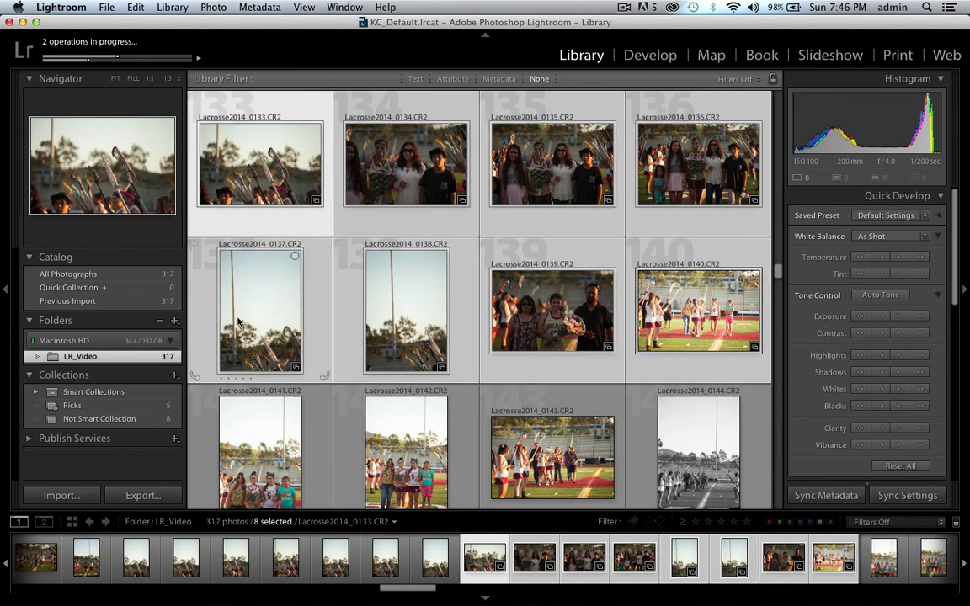
left_click_drag(239, 322, 149, 424)
left_click(149, 424)
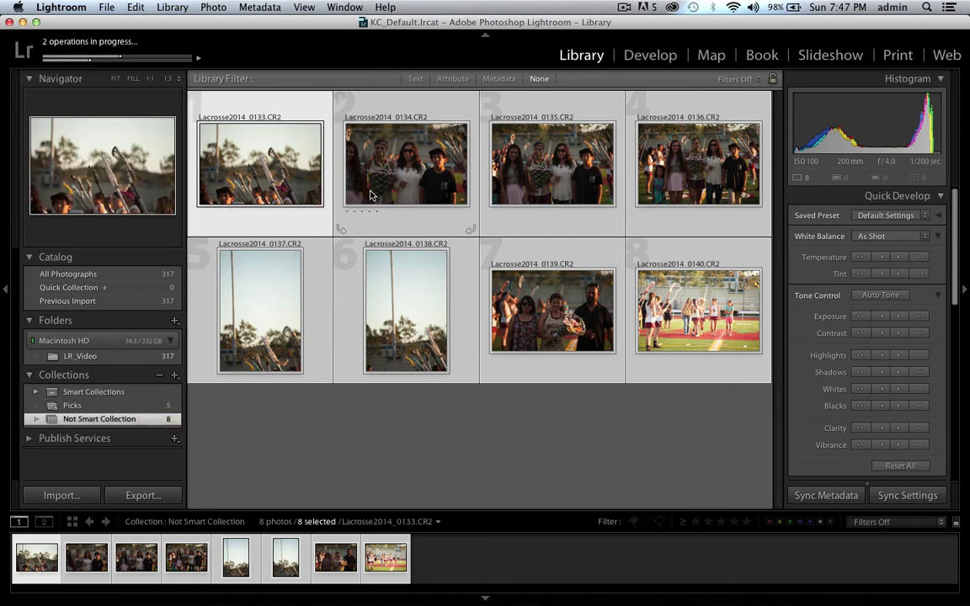
Rate all photos in Not Smart Collection one star, check the Picks smart collection, and return to Not Smart Collection.
key("1")
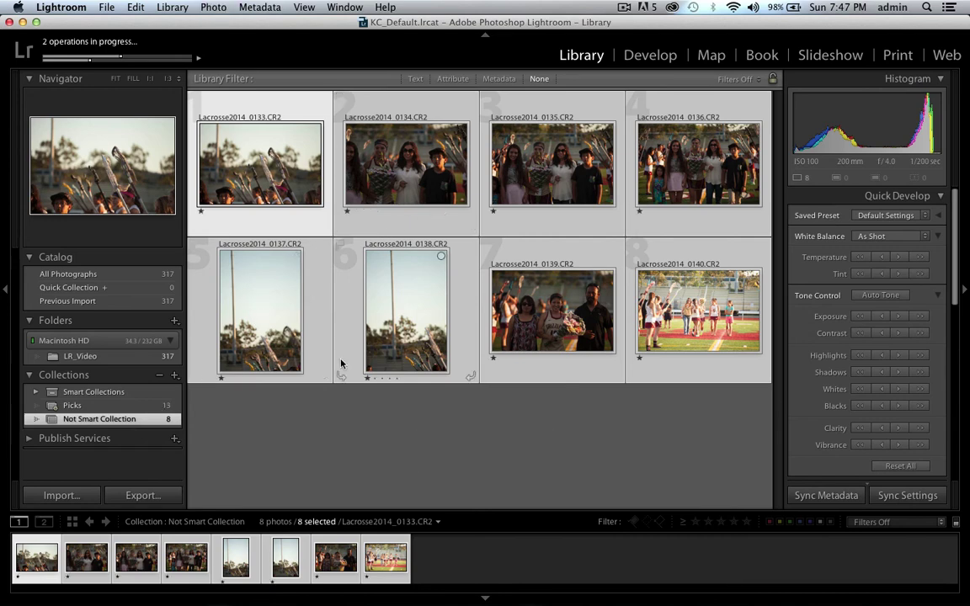
left_click(151, 407)
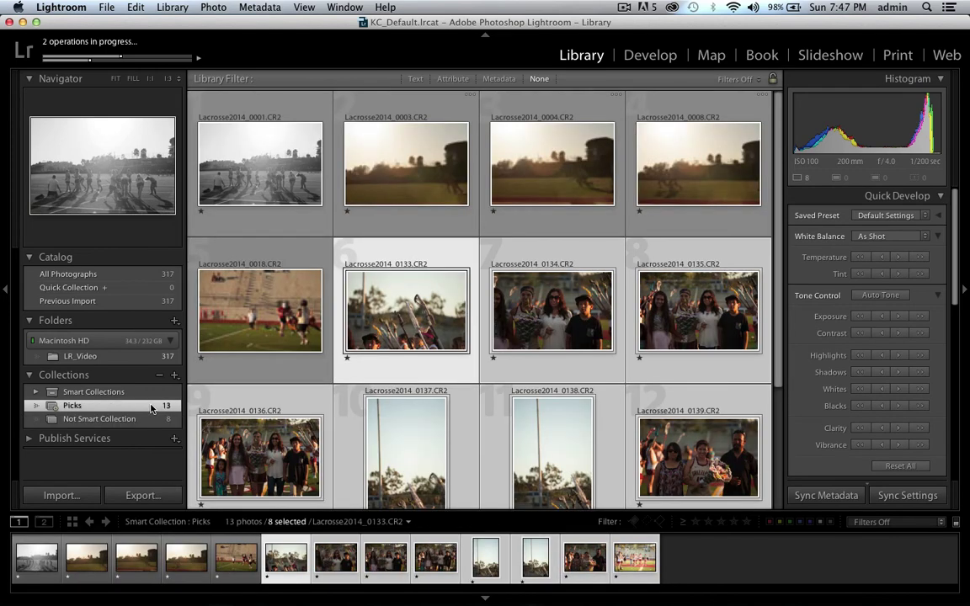
left_click(148, 419)
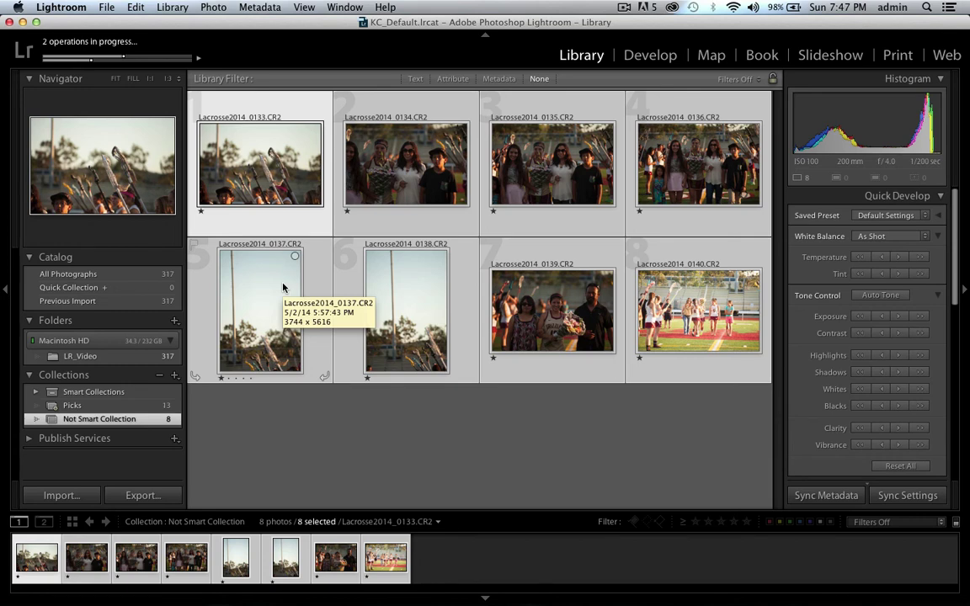
Clear the star ratings in Not Smart Collection, check Picks again, and return to Not Smart Collection.
key("0")
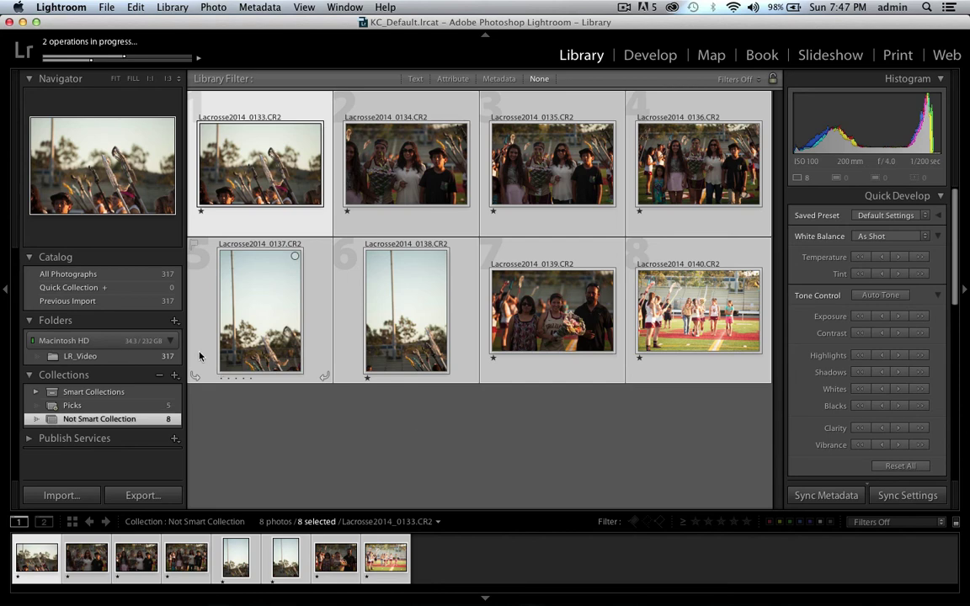
left_click(147, 408)
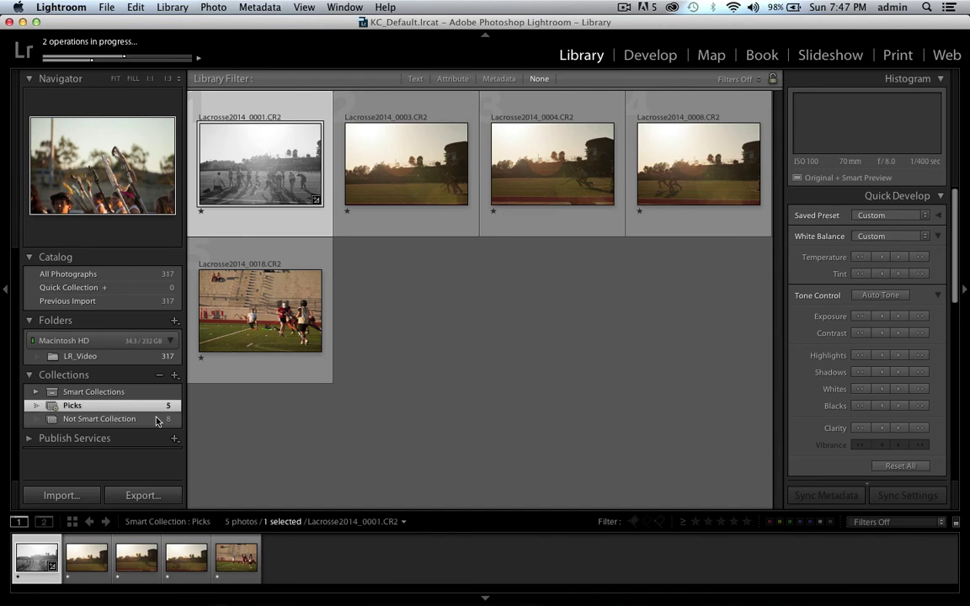
left_click(156, 419)
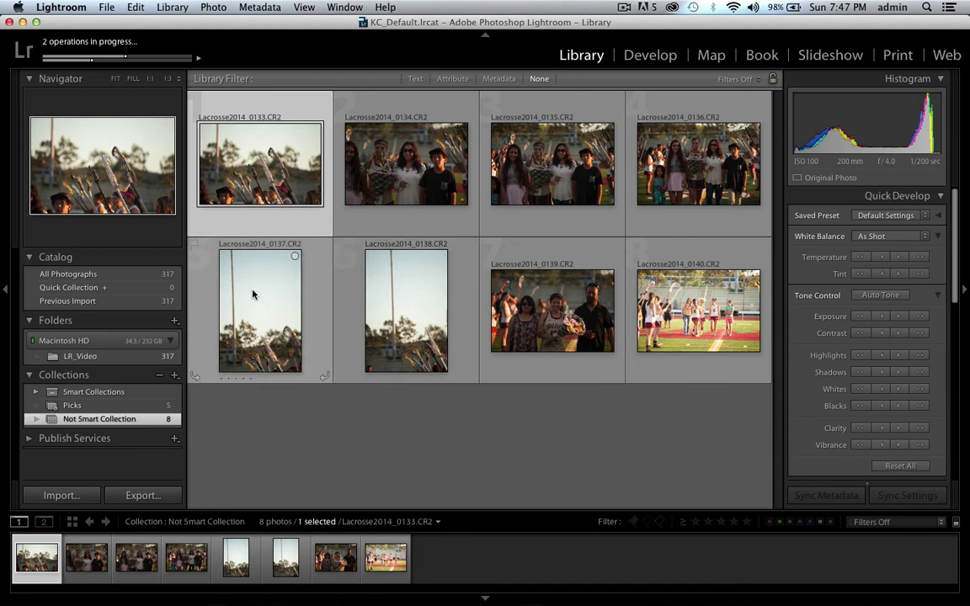
Label Lacrosse2014_0133.CR2 red and Lacrosse2014_0138.CR2 blue, and flag Lacrosse2014_0139.CR2 as a pick.
key("6")
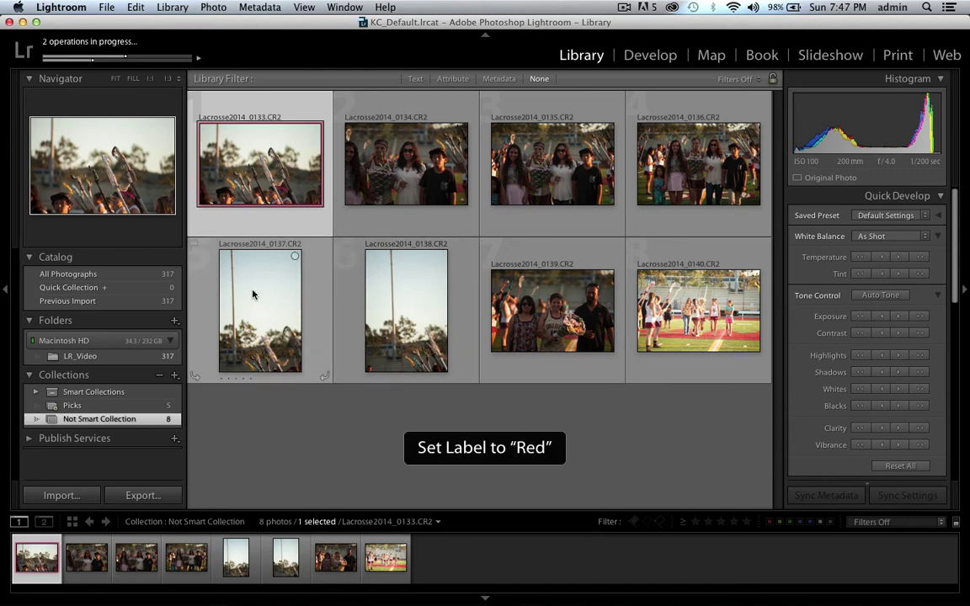
left_click(364, 321)
key("9")
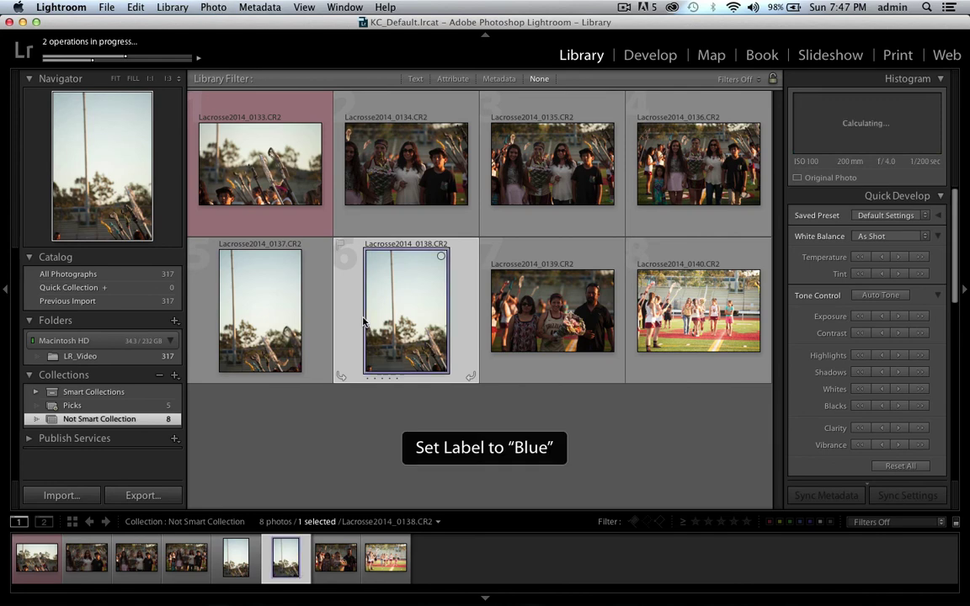
left_click(549, 284)
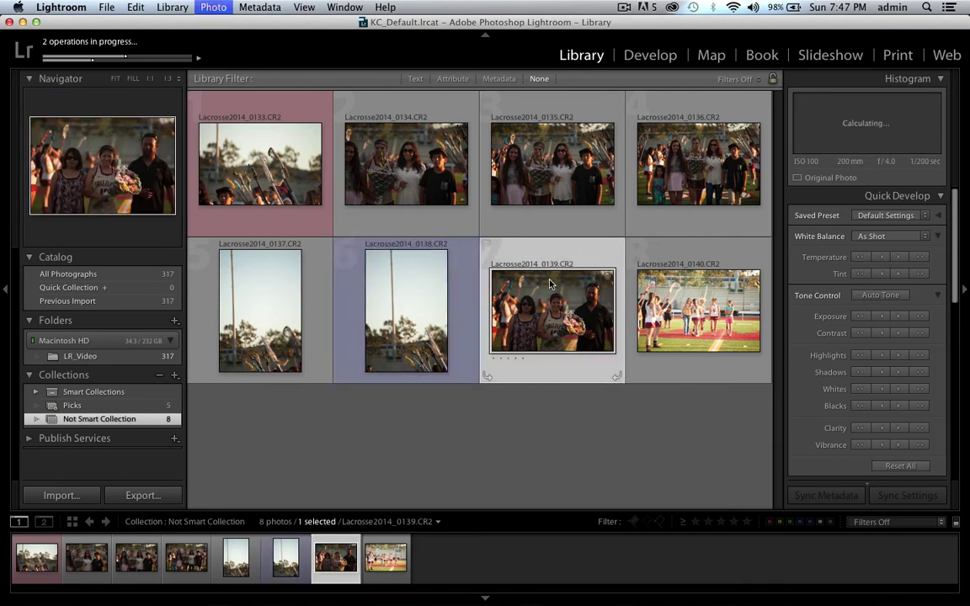
key("p")
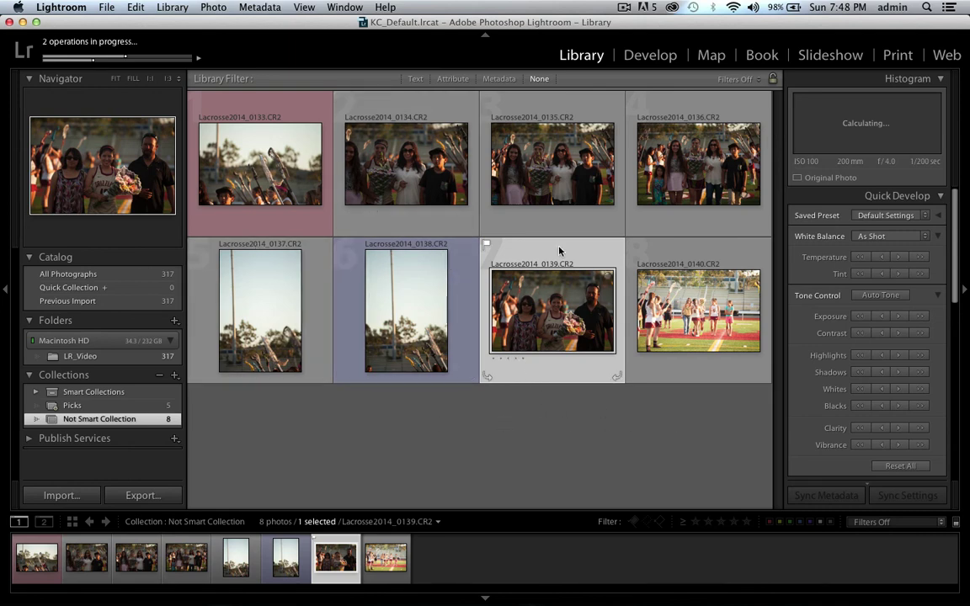
Filter Not Smart Collection by the red color label, and switch to All Photographs.
left_click(770, 522)
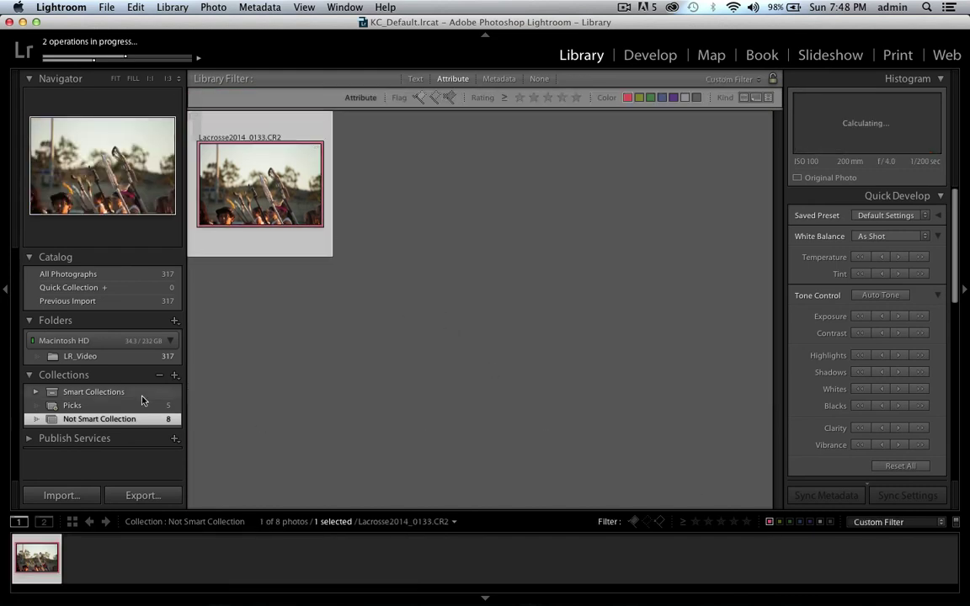
left_click(153, 273)
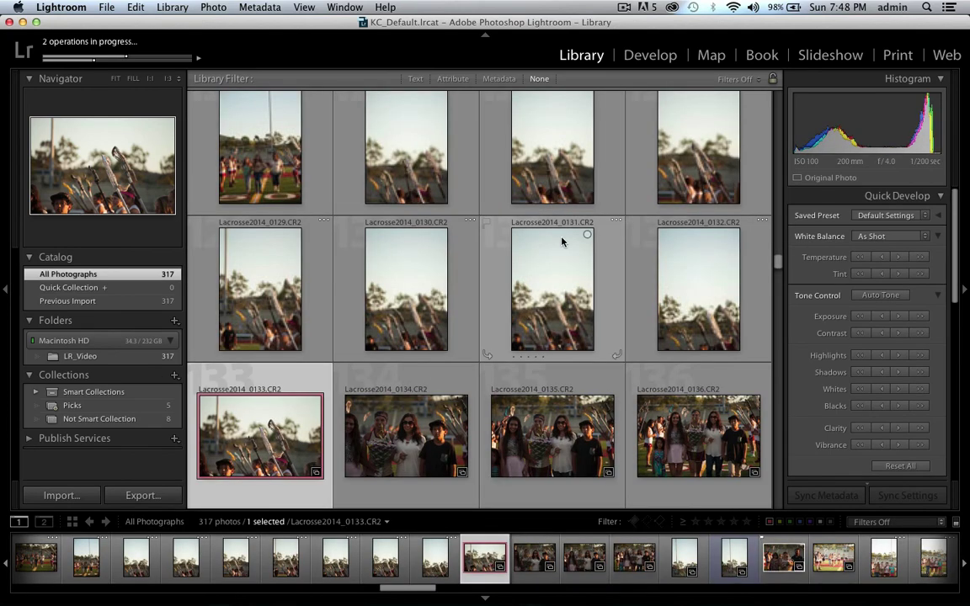
Label Lacrosse2014_0131.CR2, Lacrosse2014_0108.CR2 and Lacrosse2014_0090.CR2 red together in All Photographs.
left_click(563, 241)
scroll(638, 227, "up", 10)
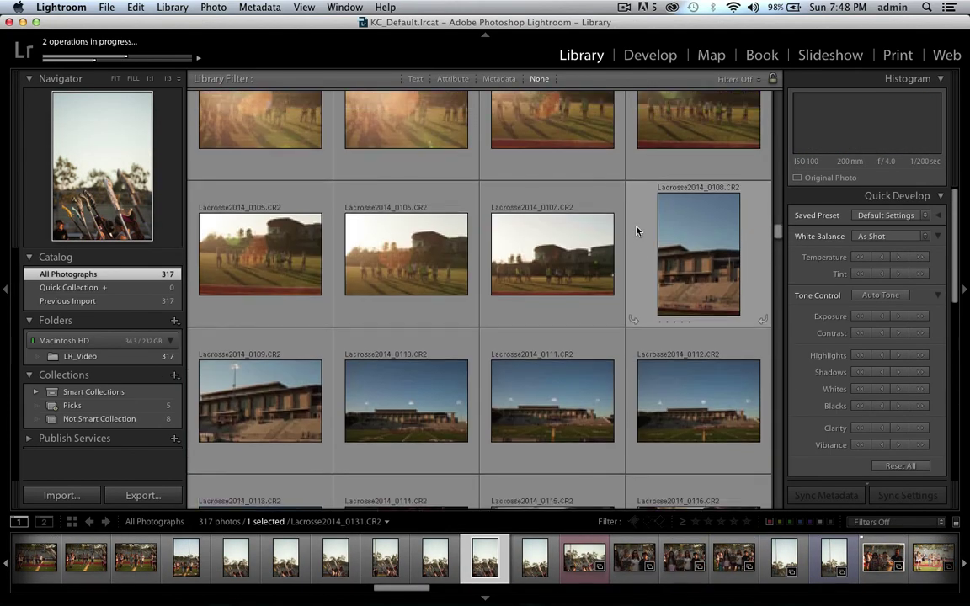
left_click(638, 230, "super")
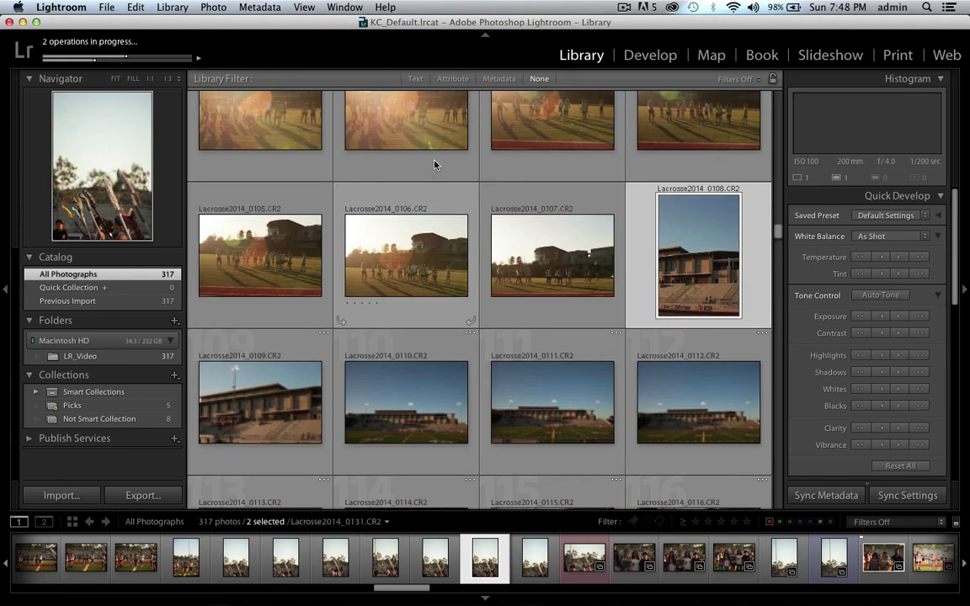
scroll(435, 164, "up", 6)
left_click(414, 274, "super")
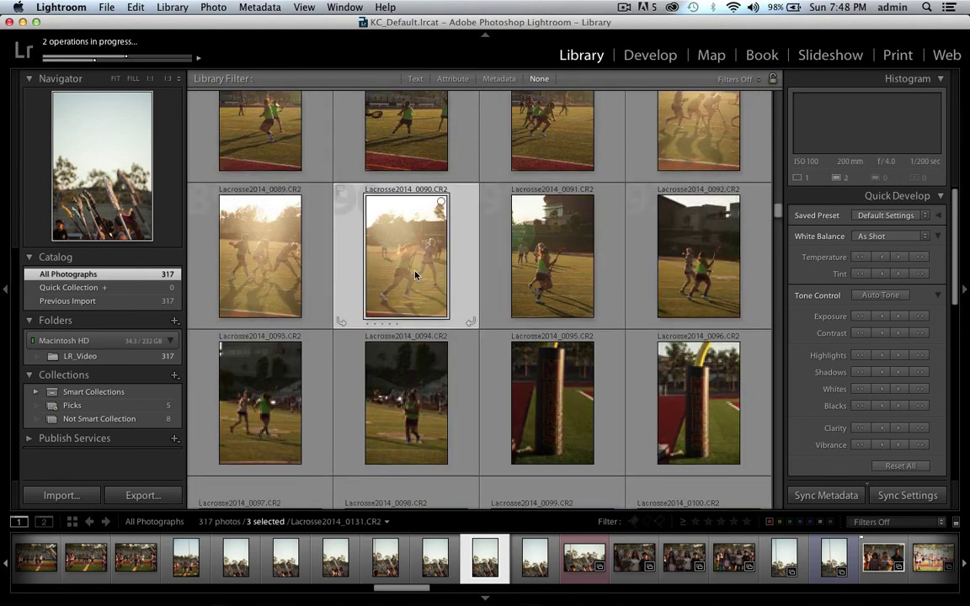
key("6")
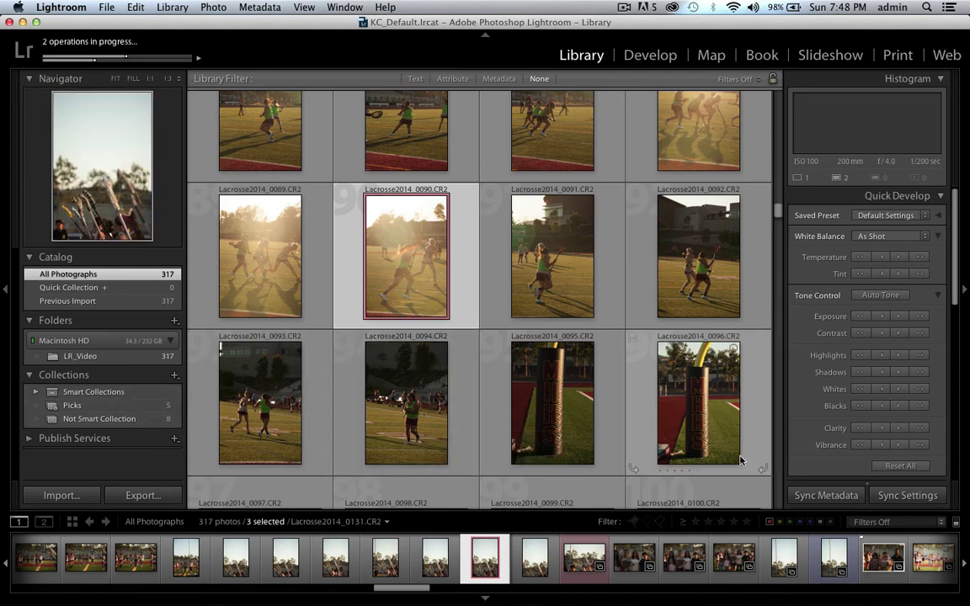
Filter All Photographs by the red color label and select all the filtered photos.
left_click(769, 523)
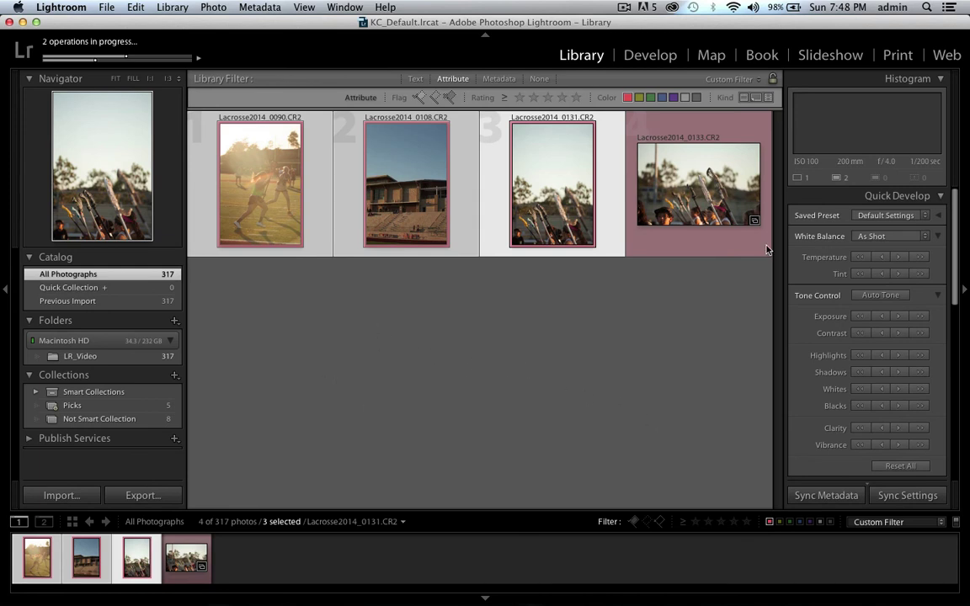
right_click(695, 195)
key("Escape")
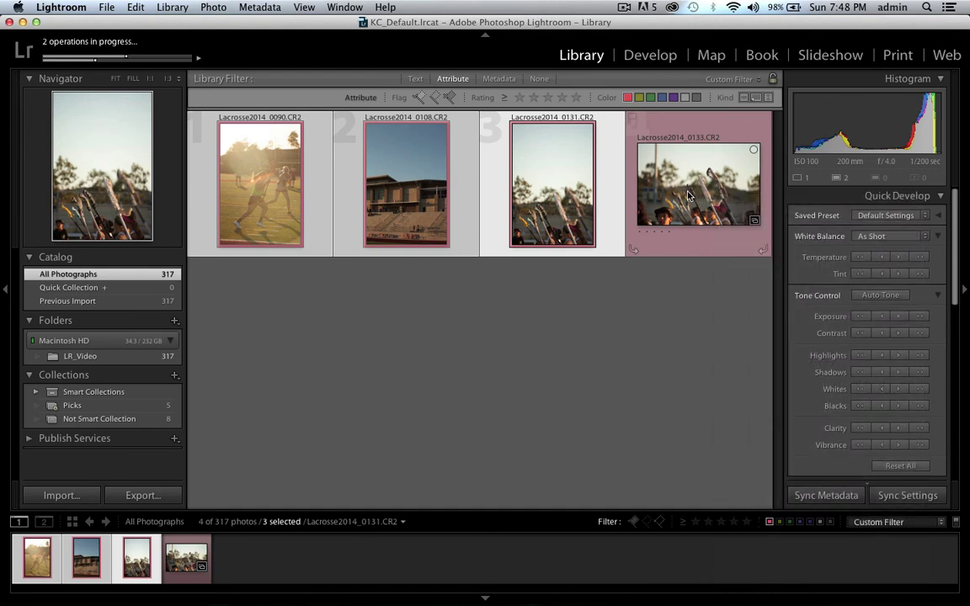
left_click(689, 196, "shift")
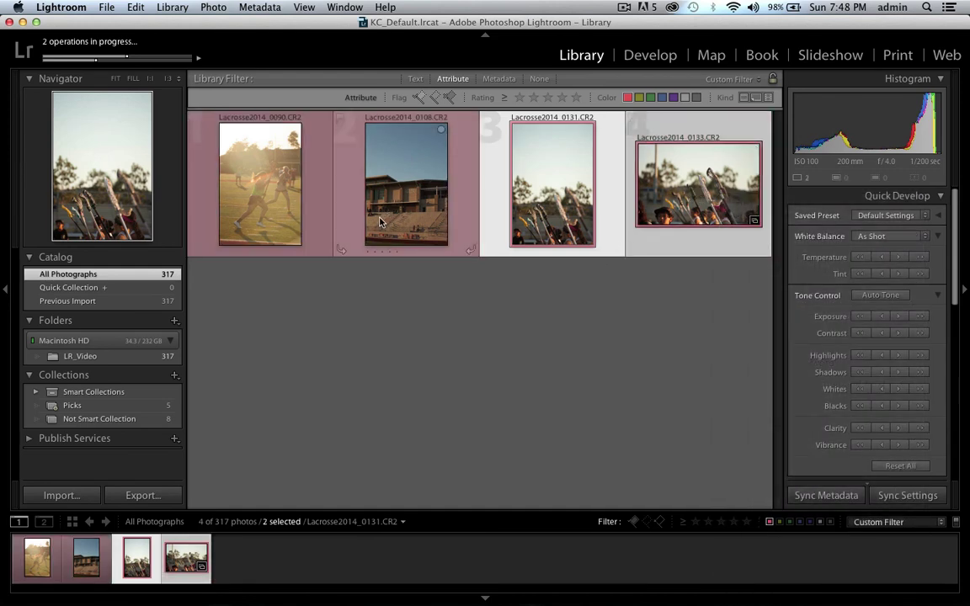
key("super+a")
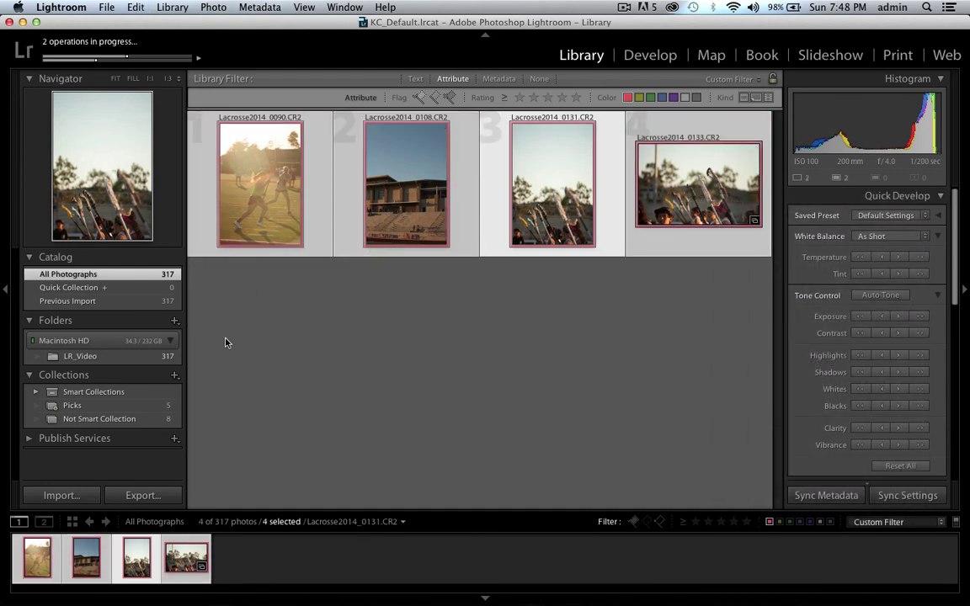
Create a smart collection named Red Labeled with the rule Label Color is red.
left_click(174, 377)
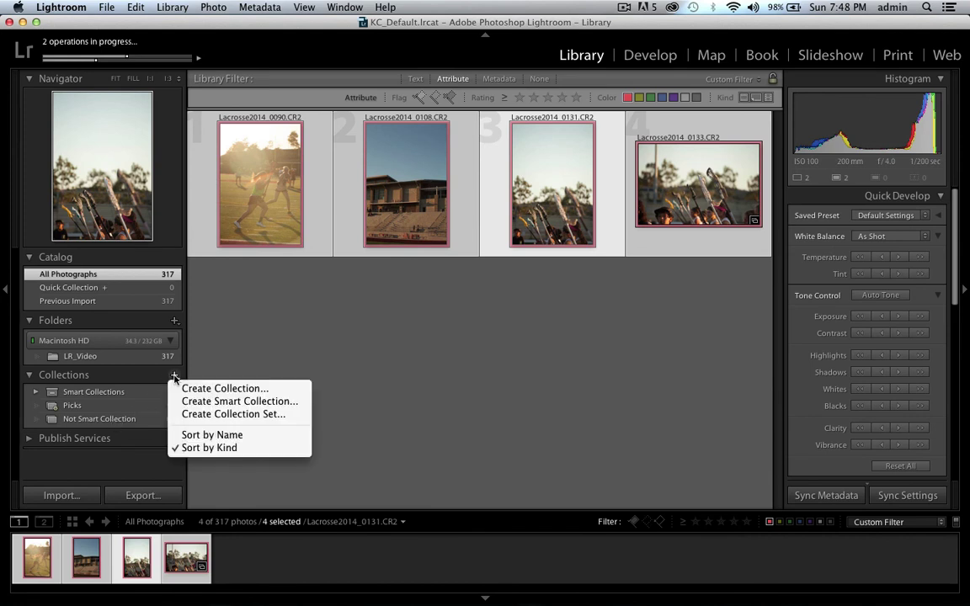
left_click(228, 402)
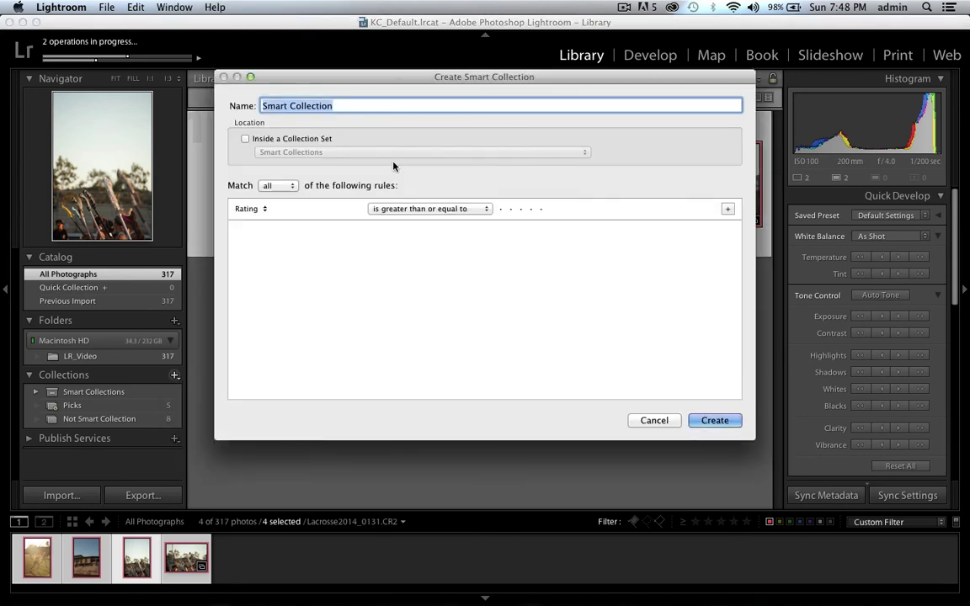
type("Red Labeled")
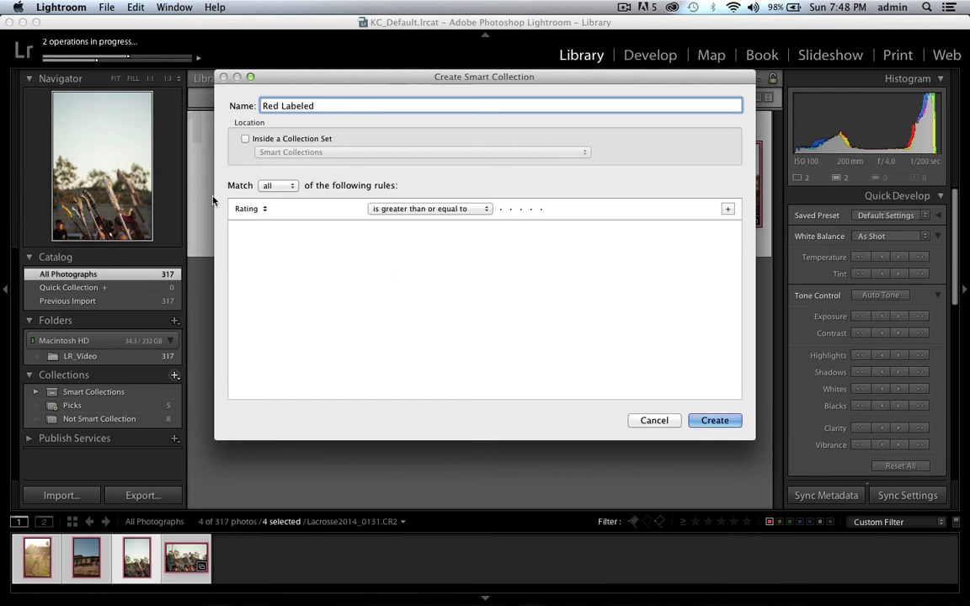
left_click(259, 210)
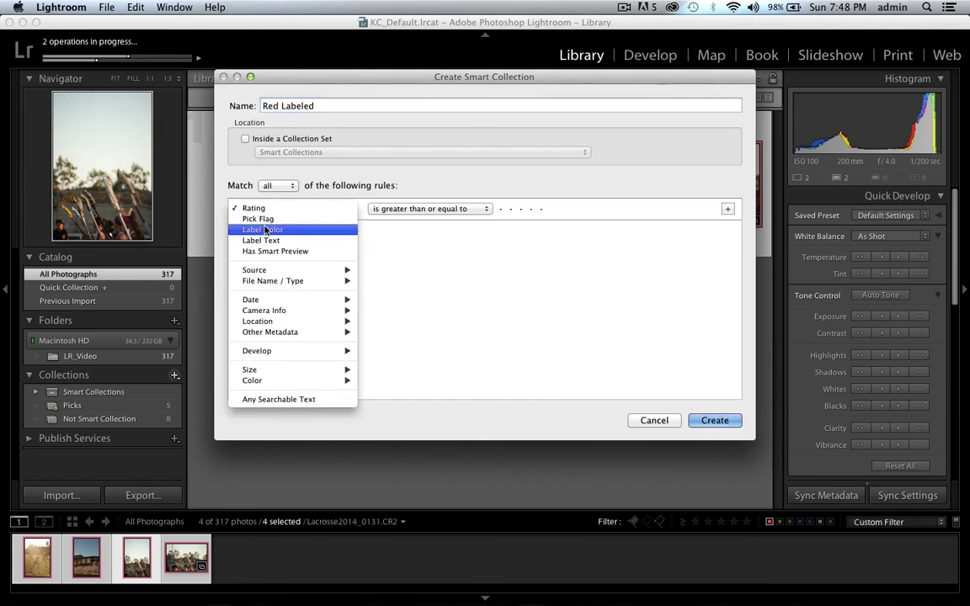
left_click(263, 230)
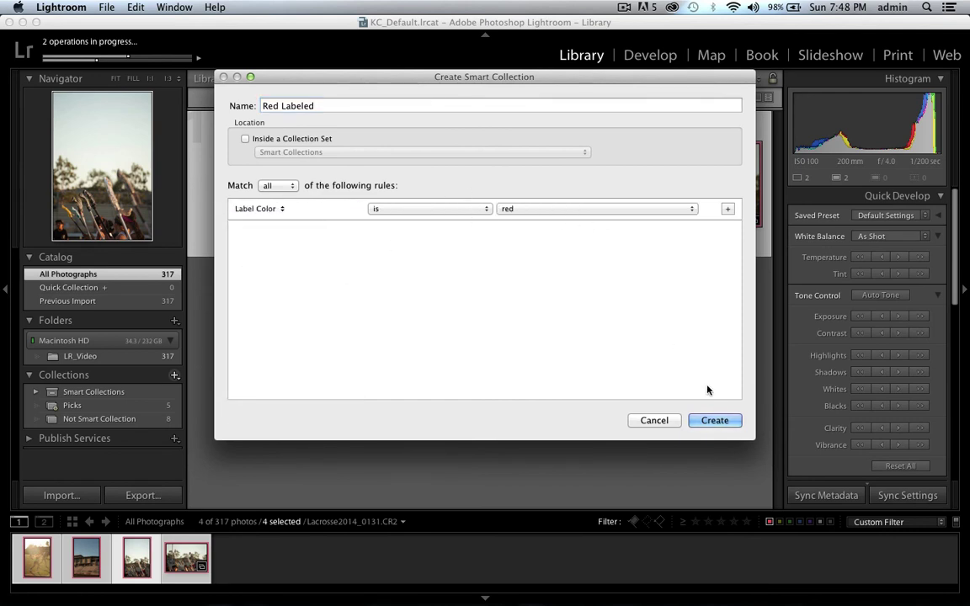
left_click(714, 421)
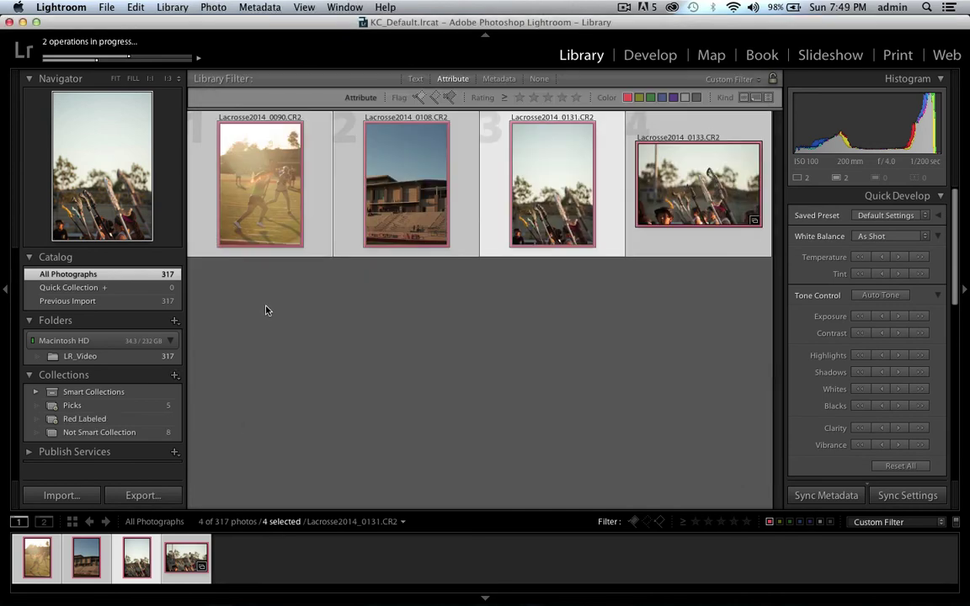
Compare the contents of Red Labeled, Not Smart Collection and Picks, and return to Red Labeled.
left_click(135, 420)
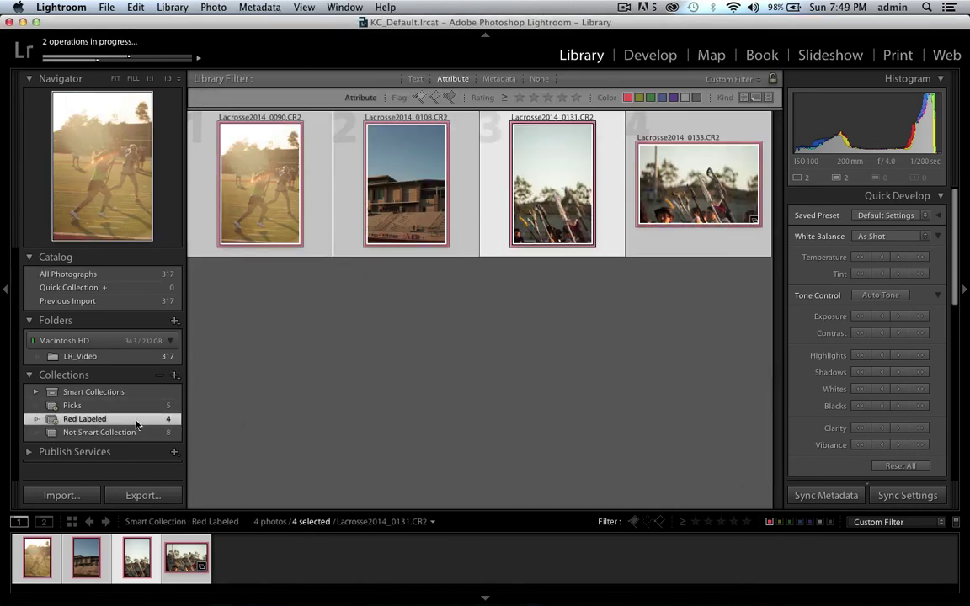
left_click(127, 433)
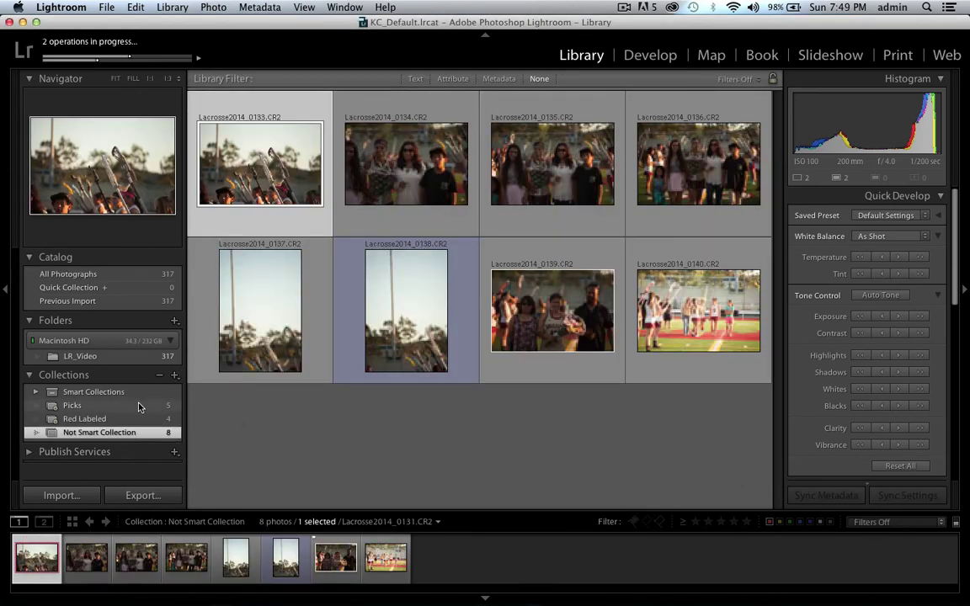
left_click(139, 406)
left_click(133, 419)
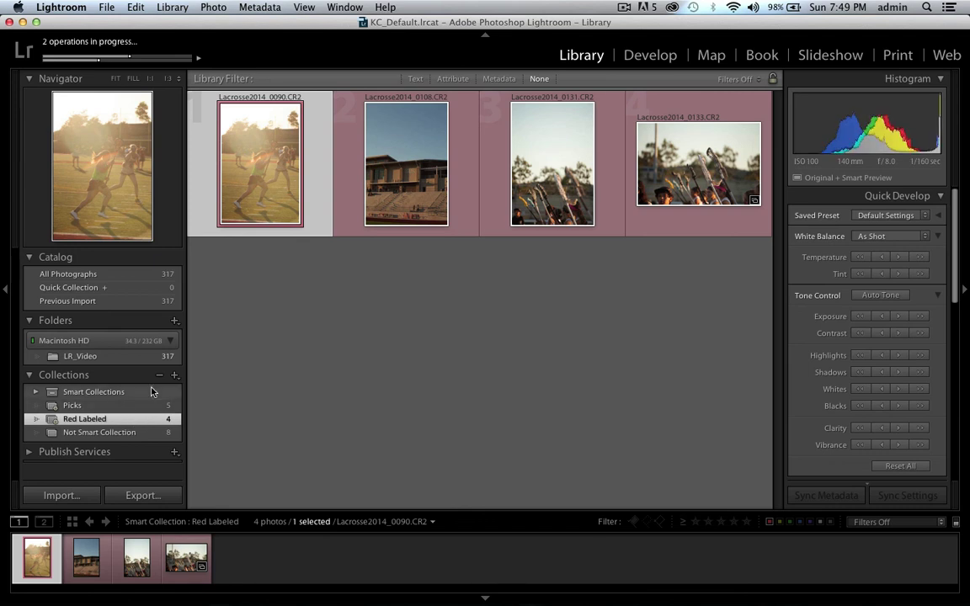
Create a smart collection named BQ with the Develop rule Treatment is black and white.
left_click(173, 376)
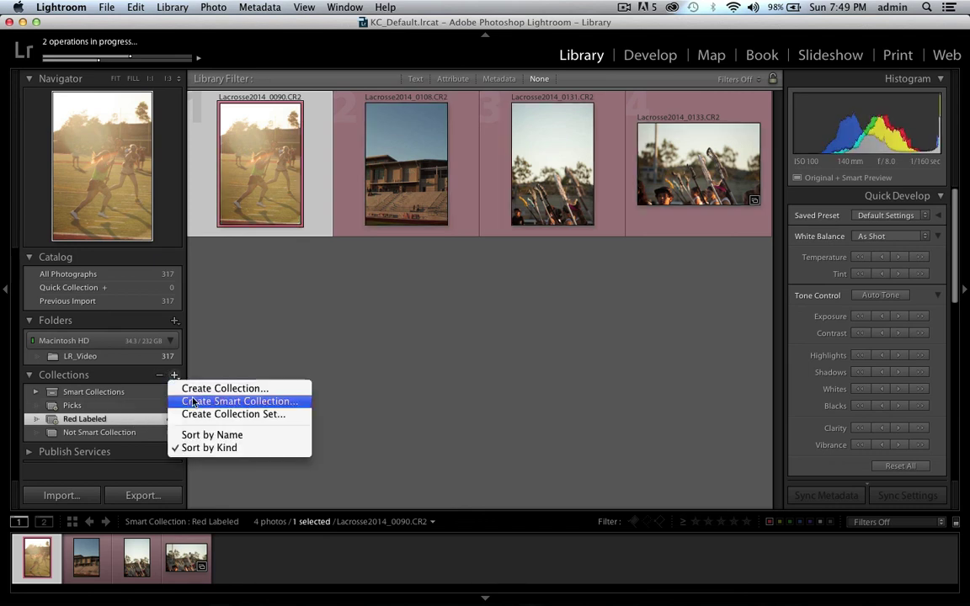
left_click(241, 401)
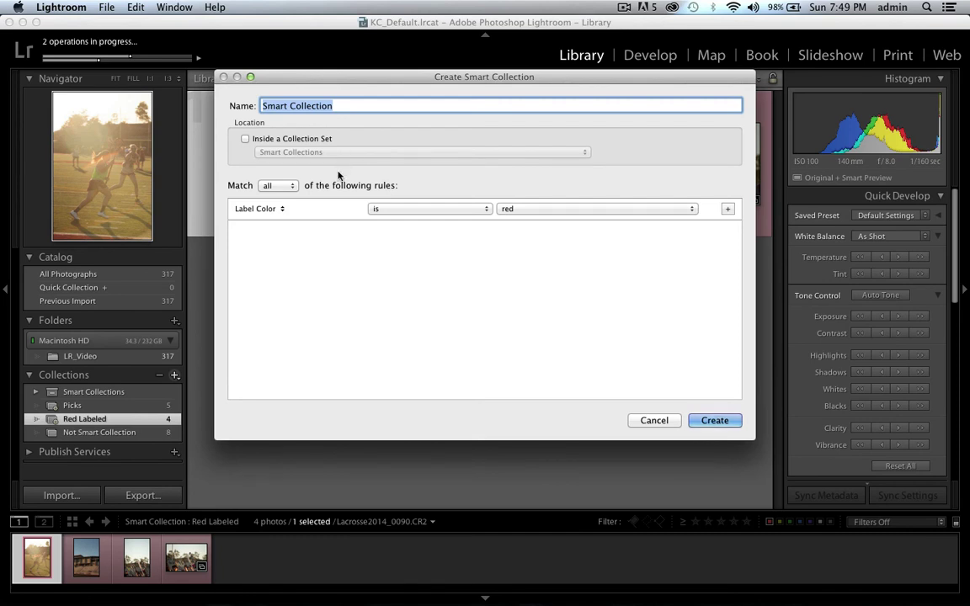
left_click(275, 211)
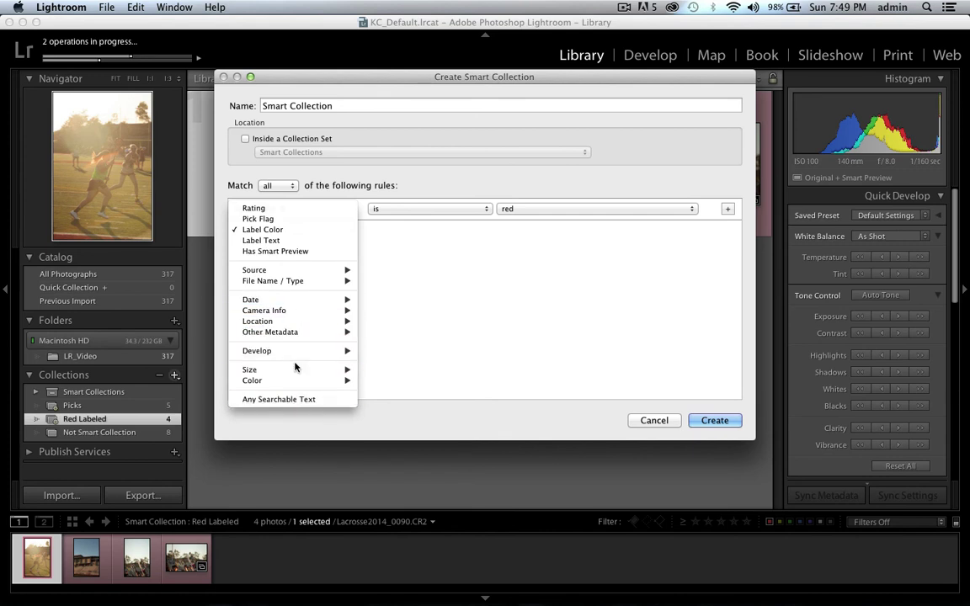
mouse_move(291, 350)
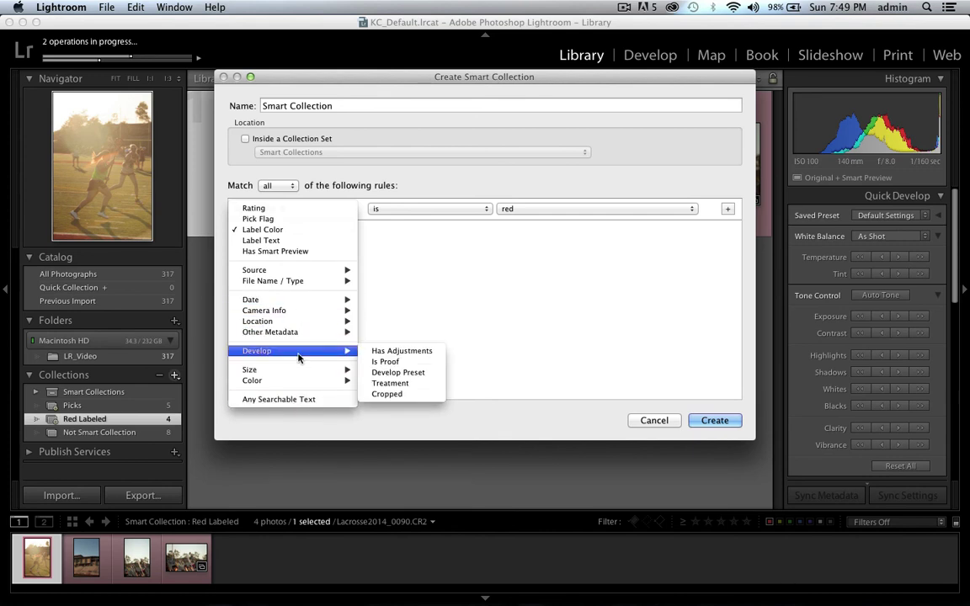
left_click(388, 384)
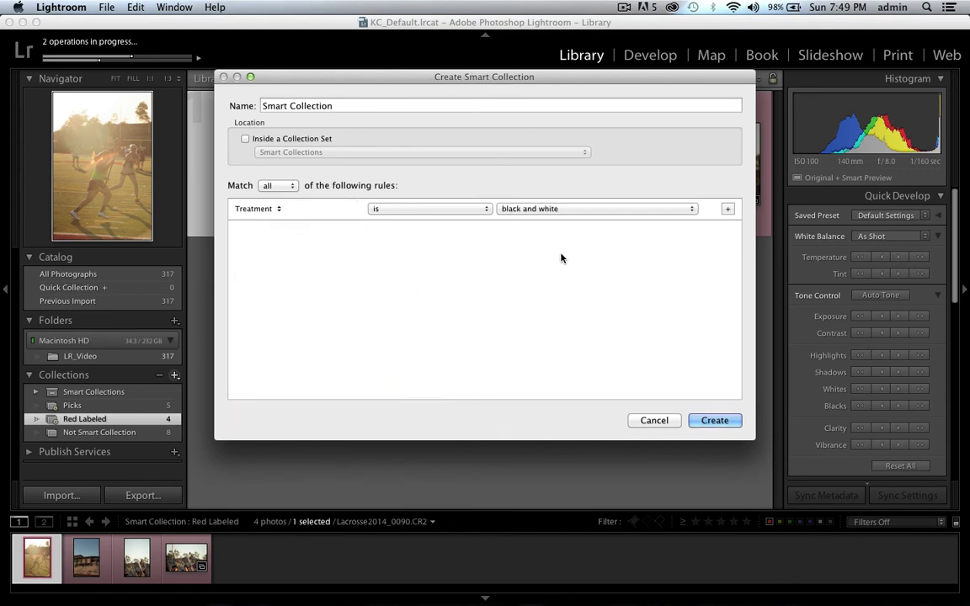
triple_click(365, 107)
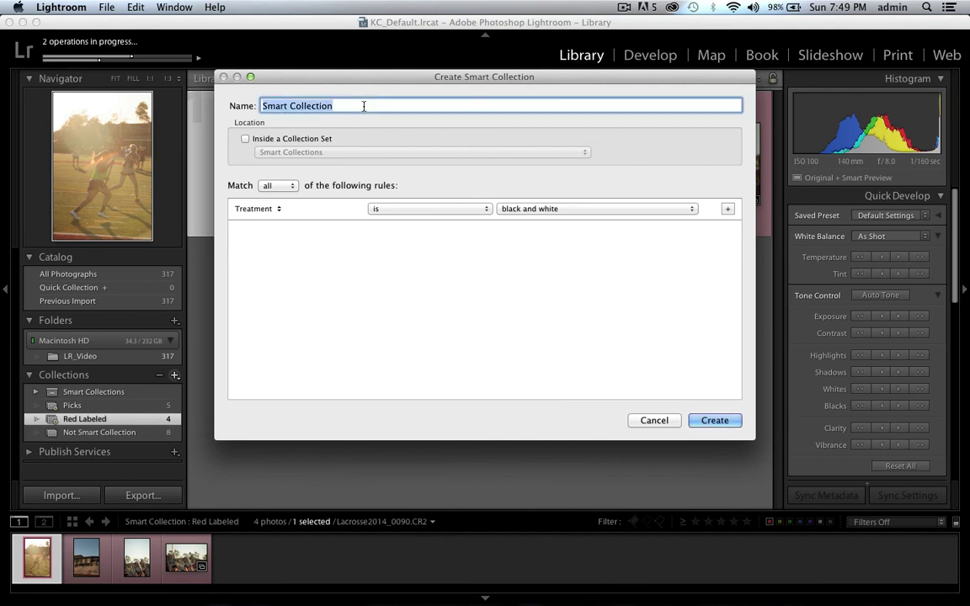
type("B&")
key("Return")
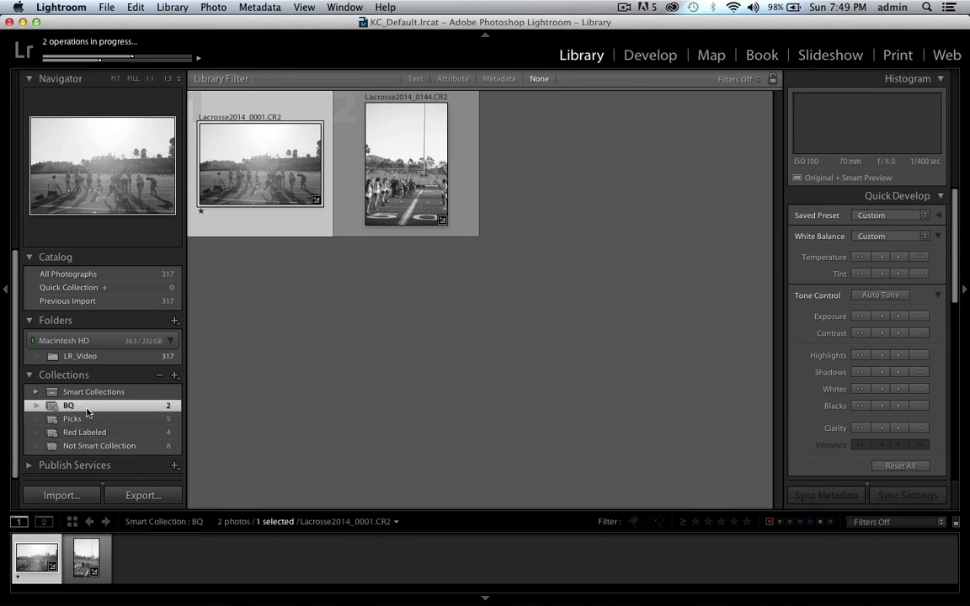
Rename the BQ smart collection to BW.
right_click(87, 406)
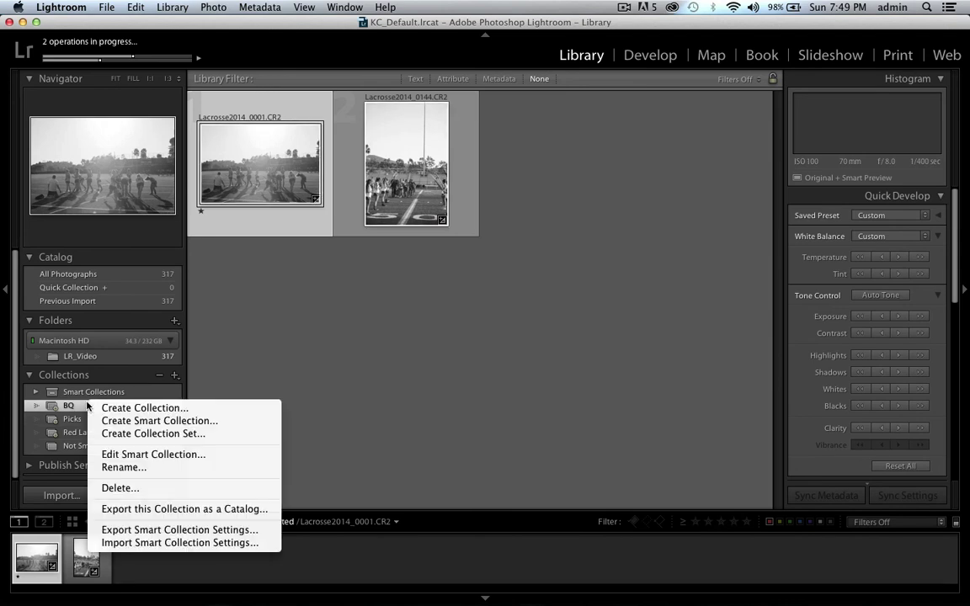
left_click(117, 468)
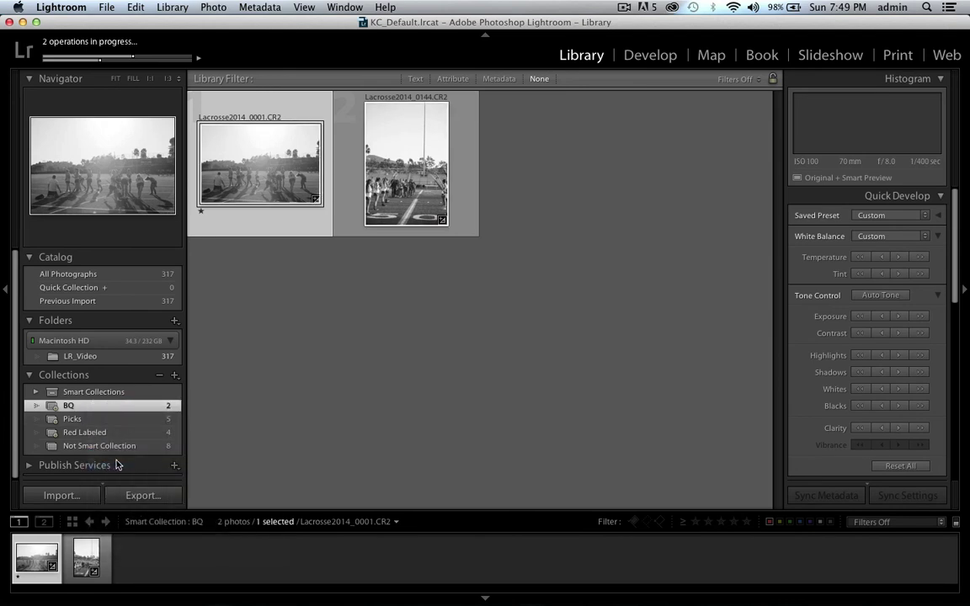
type("BW")
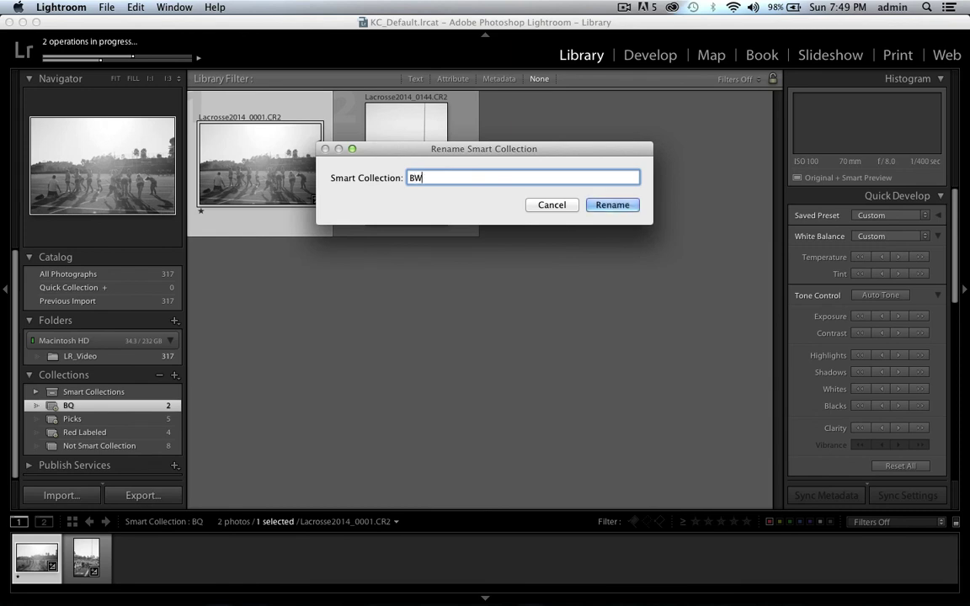
key("Return")
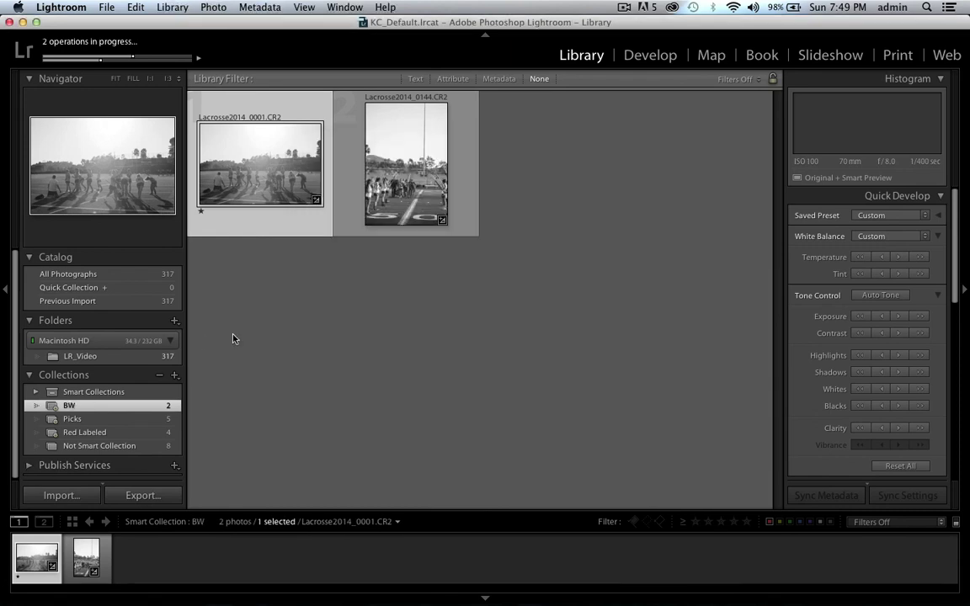
Check the photos in the Picks smart collection and compare them with those in BW.
left_click(194, 211)
left_click(140, 420)
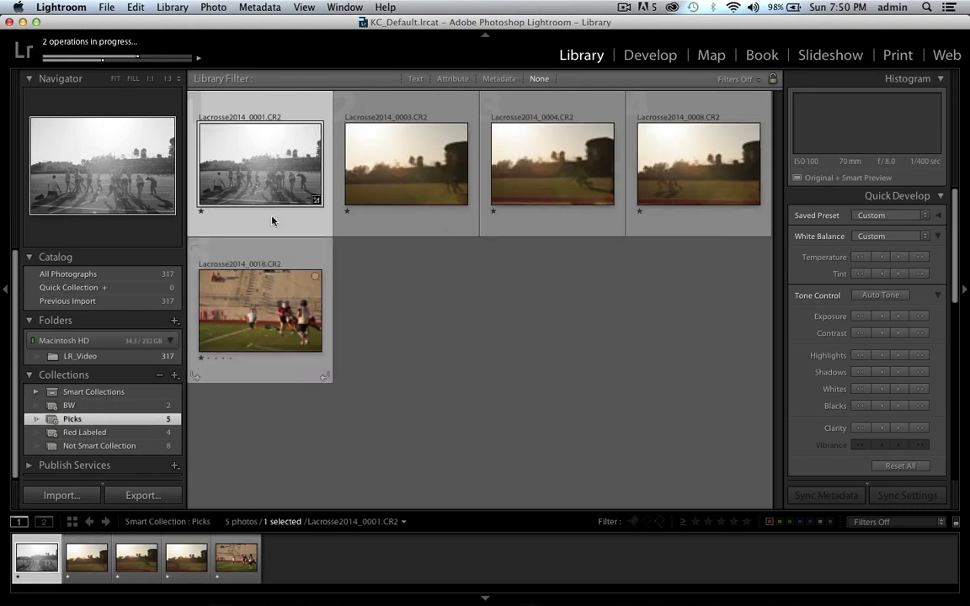
left_click(134, 406)
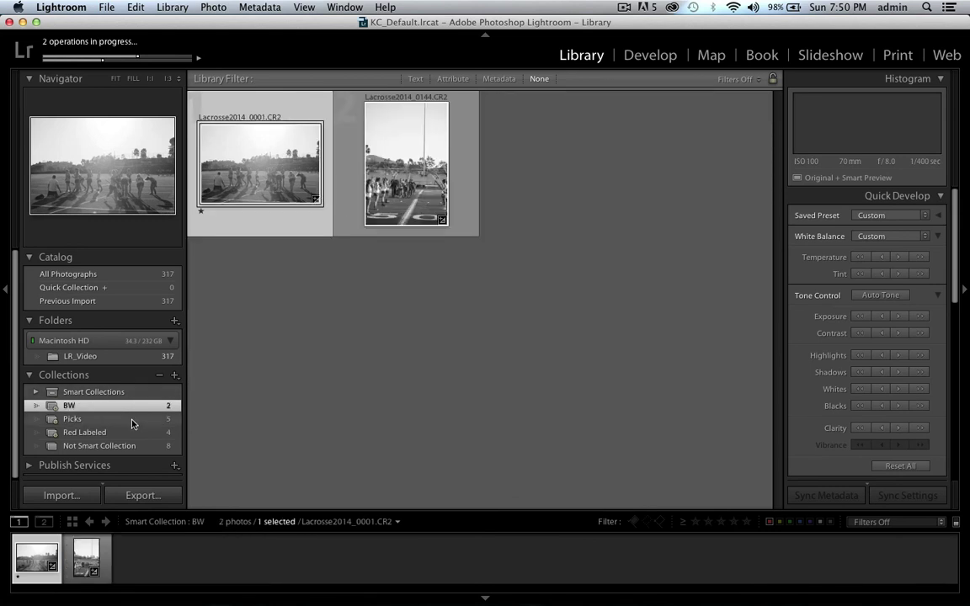
Crop Lacrosse2014_0001.CR2 from Picks to about three quarters of its width, reframed on the players toward the right of the field.
left_click(132, 421)
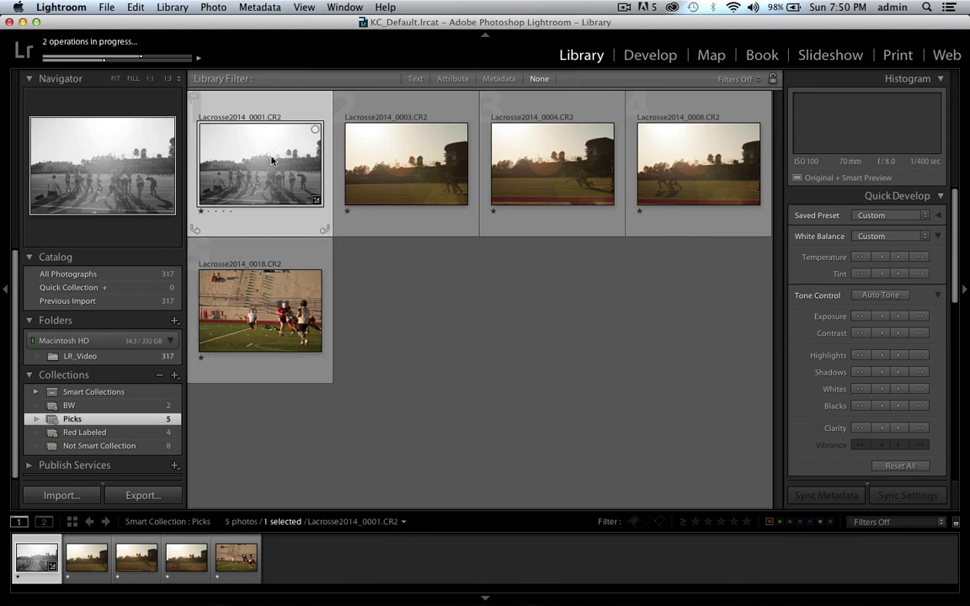
key("d")
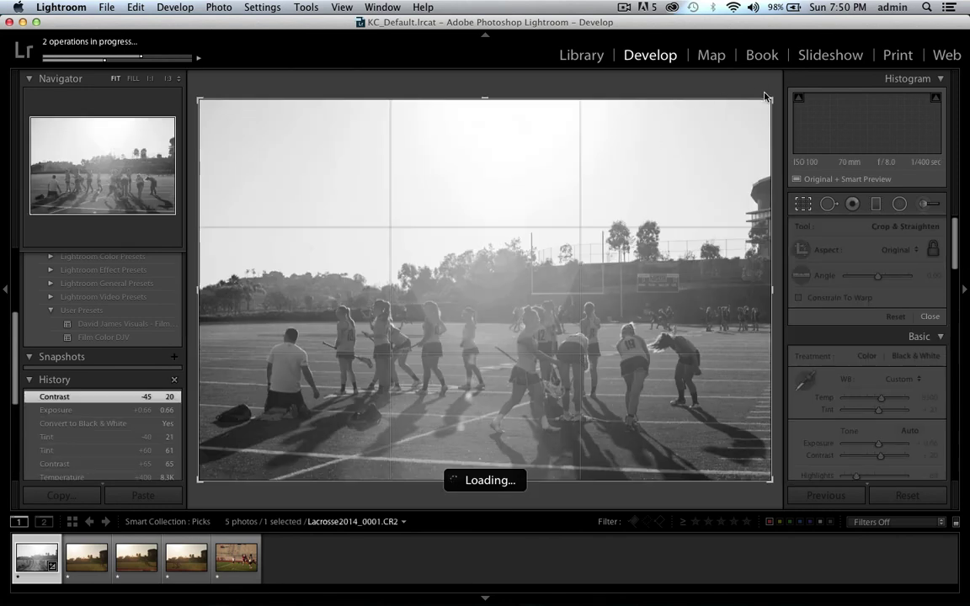
left_click_drag(769, 102, 698, 146)
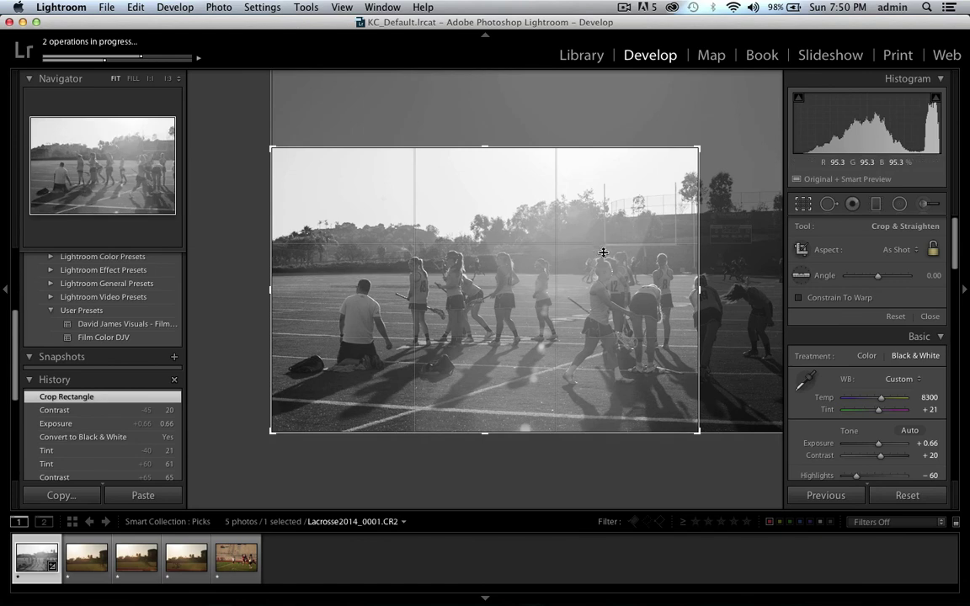
left_click_drag(543, 227, 356, 244)
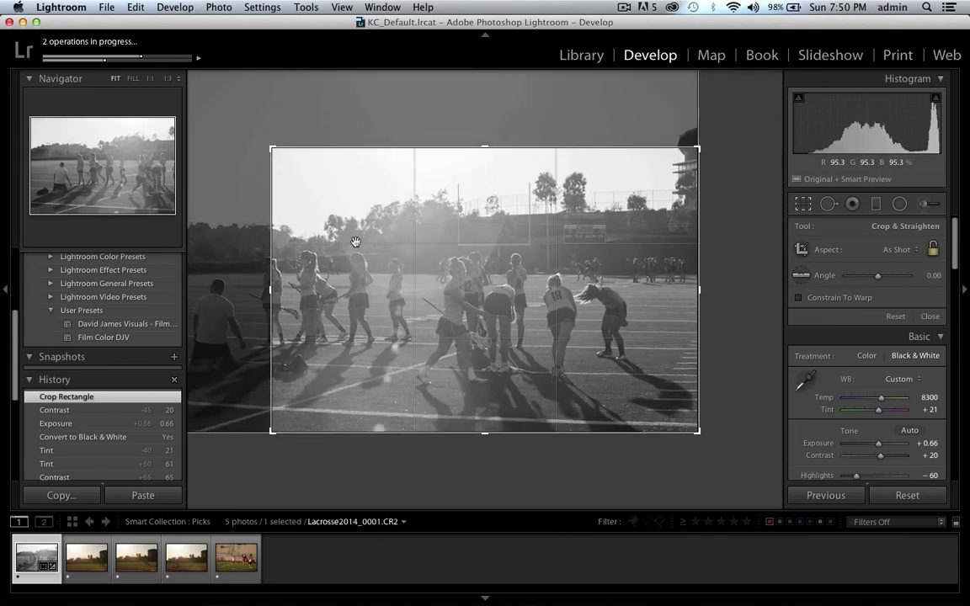
key("Return")
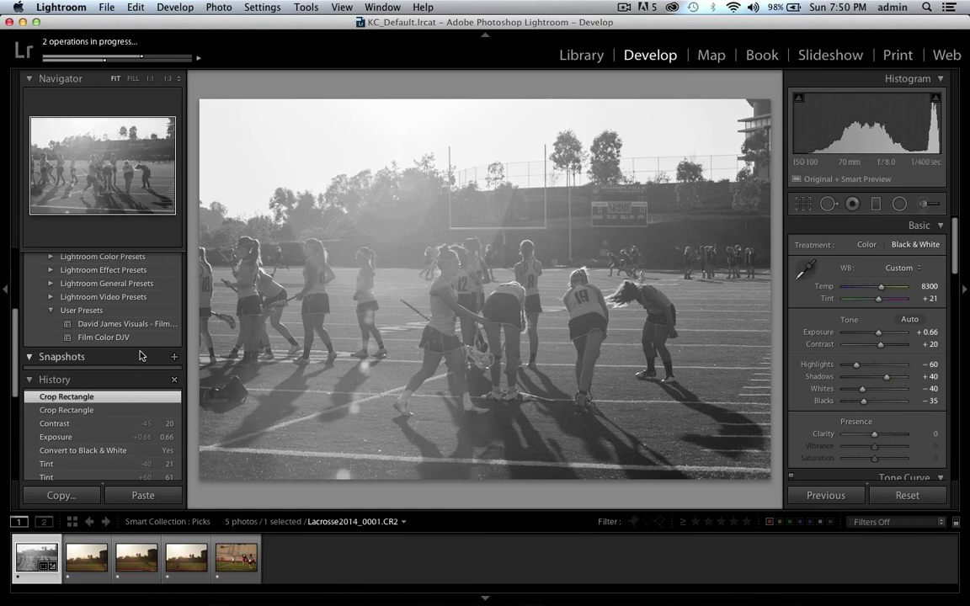
Create a virtual copy of Lacrosse2014_0001.CR2 from the BW smart collection.
key("super+equal")
key("g")
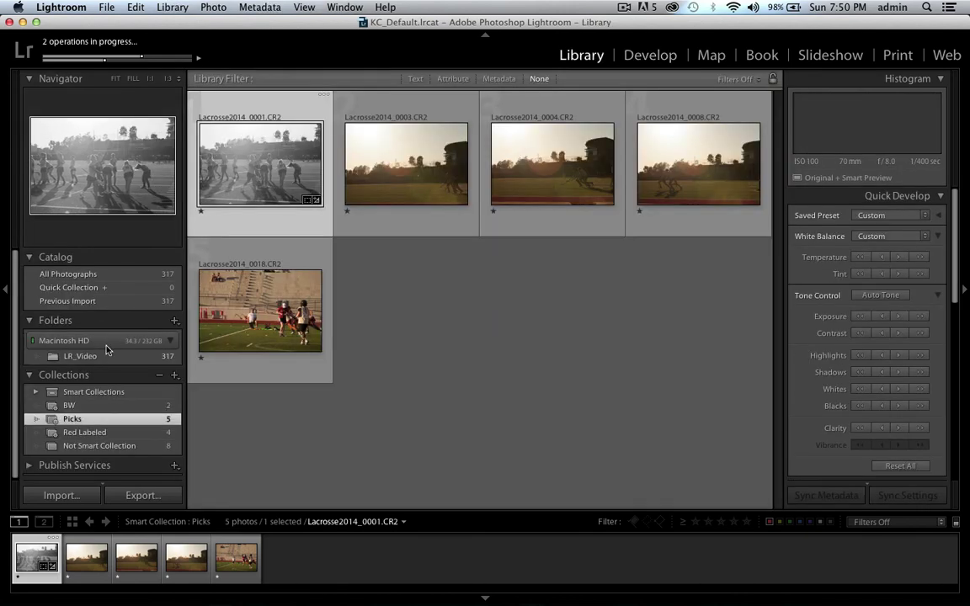
left_click(126, 406)
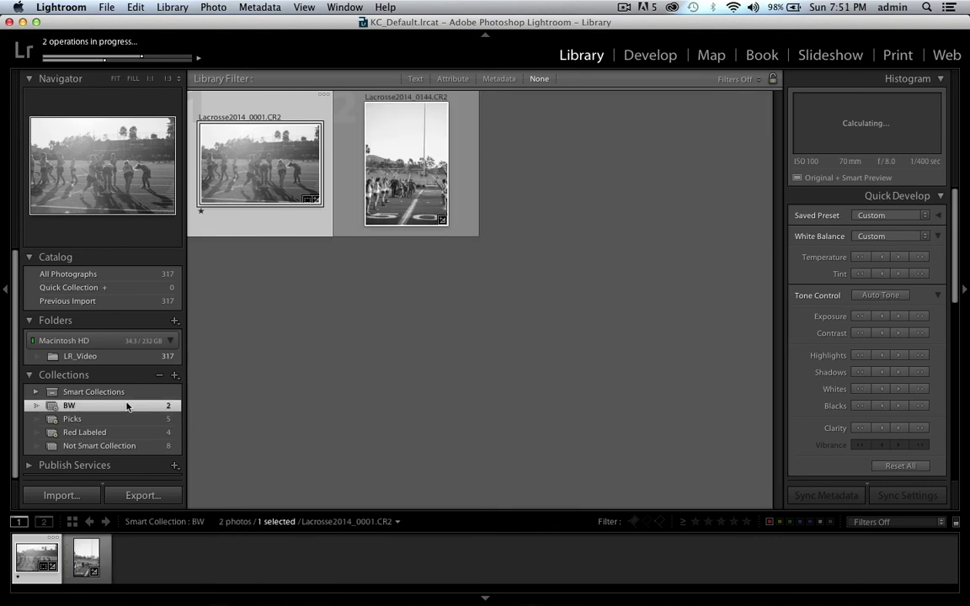
right_click(279, 199)
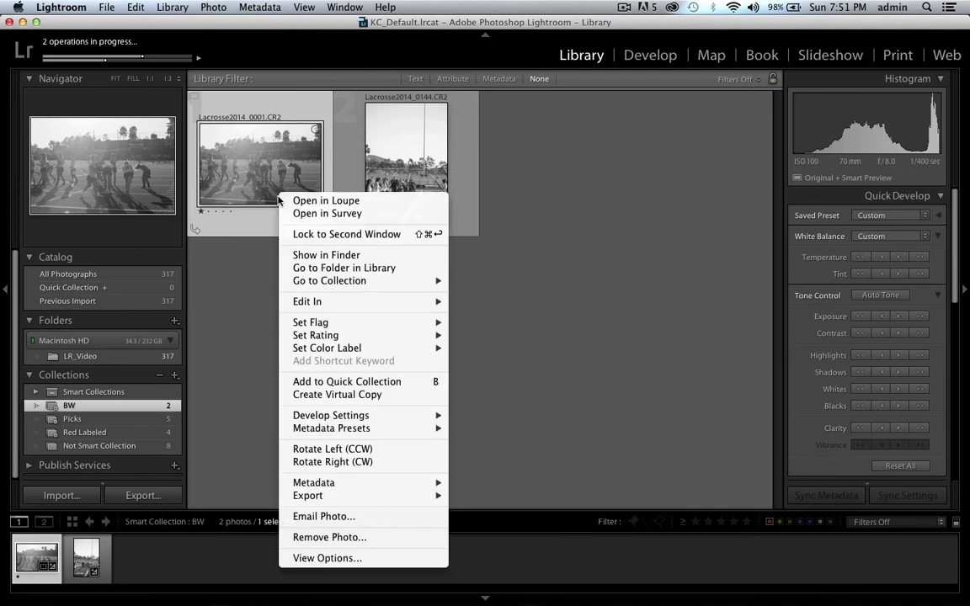
left_click(309, 395)
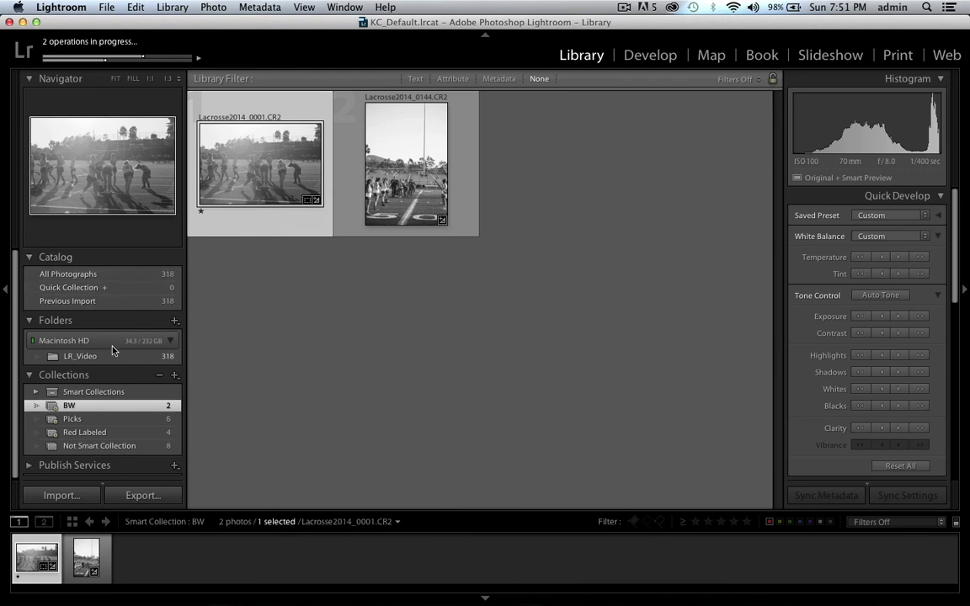
Open the virtual copy of Lacrosse2014_0001.CR2 from All Photographs for developing and expand its crop back to the full frame.
left_click(125, 275)
left_click(395, 145)
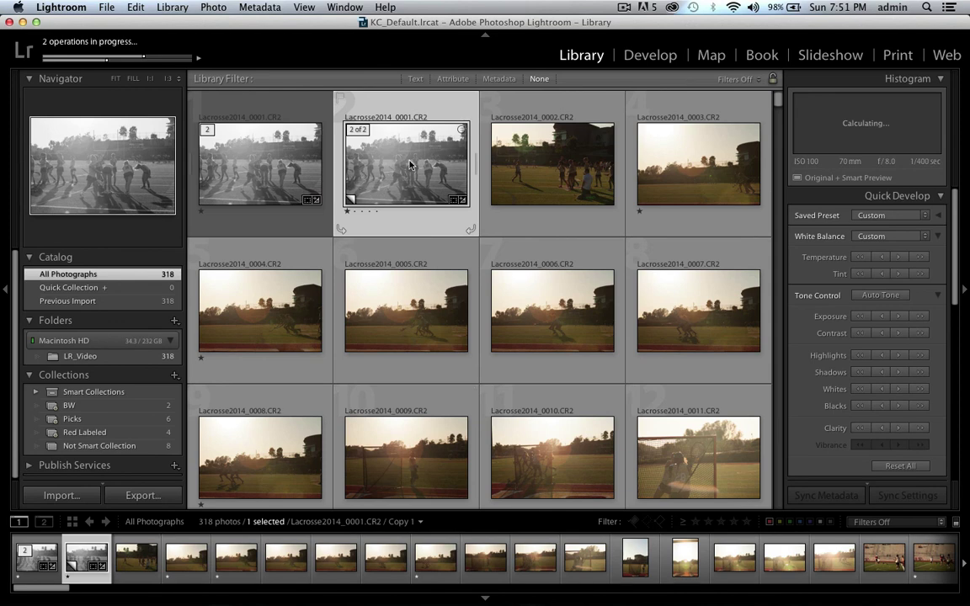
key("d")
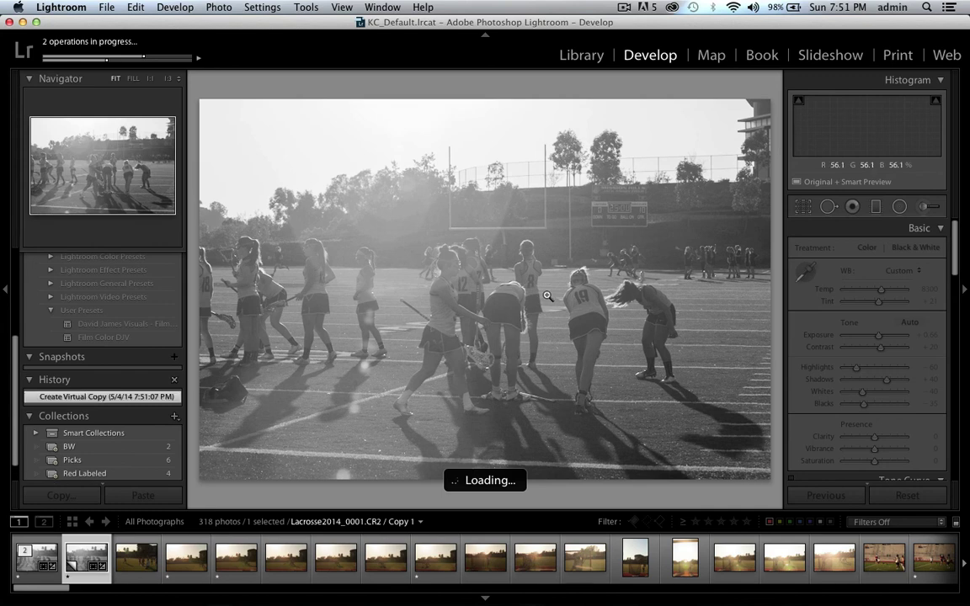
key("r")
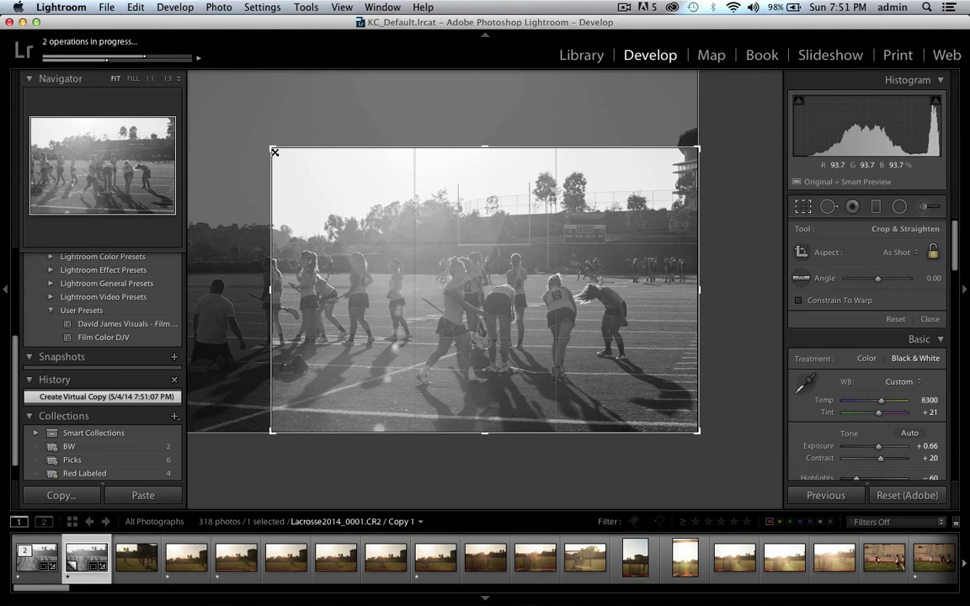
left_click_drag(274, 152, 122, 76)
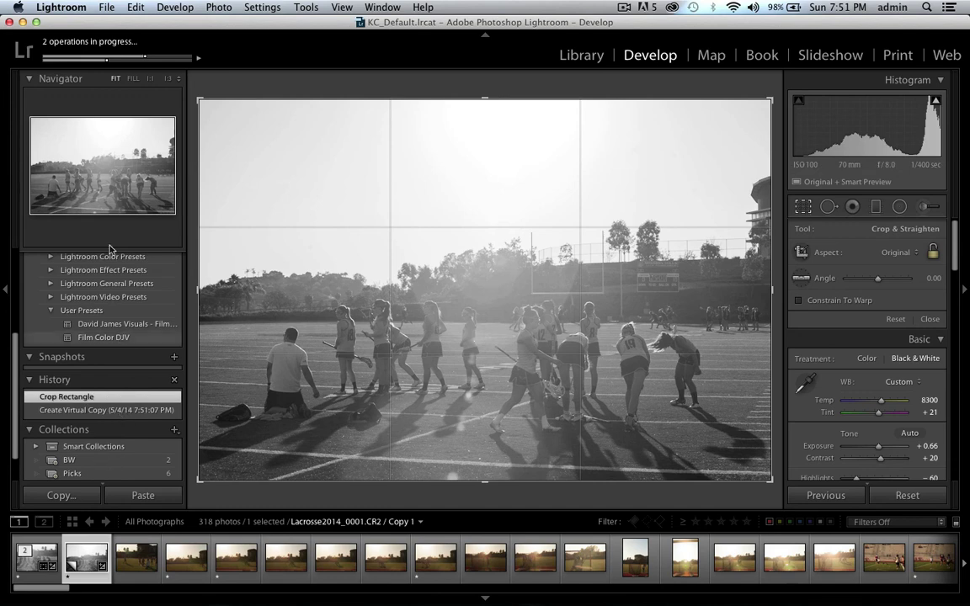
Switch the treatment of the Lacrosse2014_0001.CR2 virtual copy from black and white to Color.
scroll(121, 337, "up", 10)
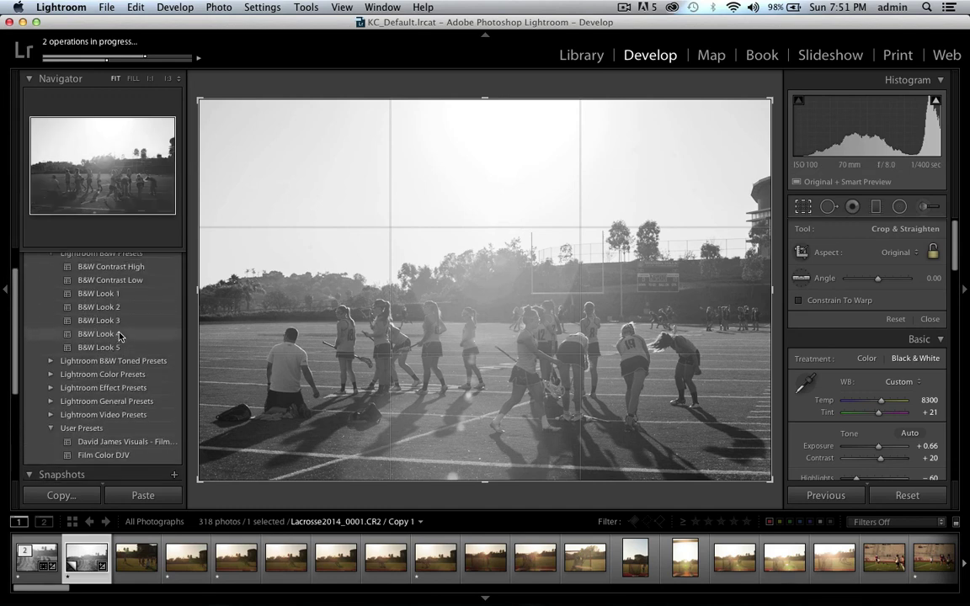
key("super+shift+h")
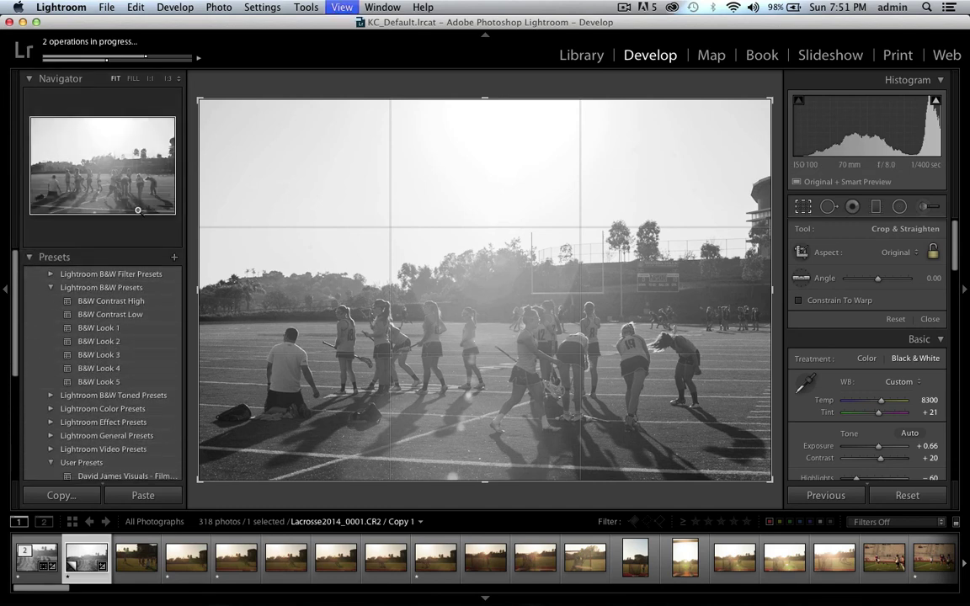
key("e")
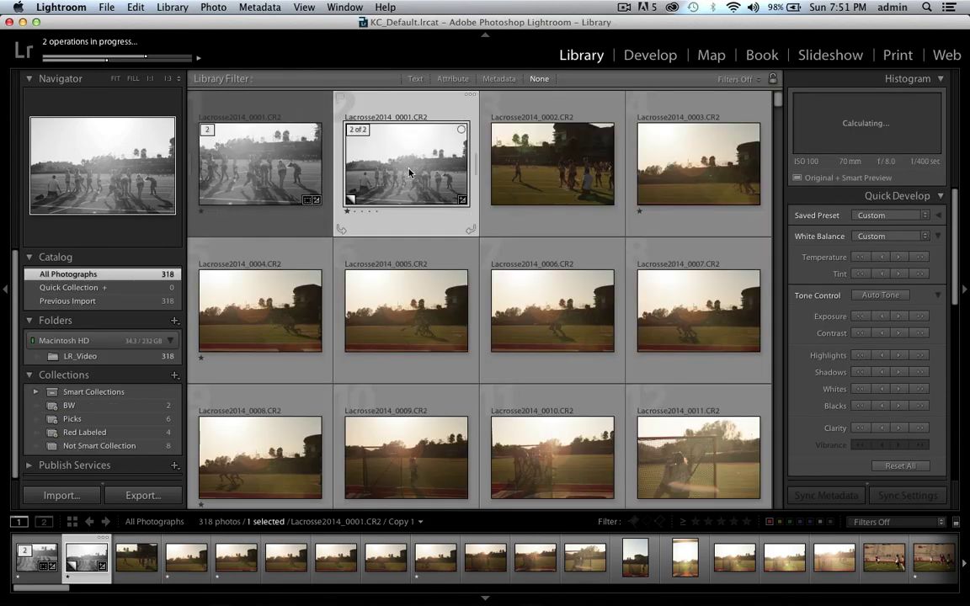
key("super+j")
key("d")
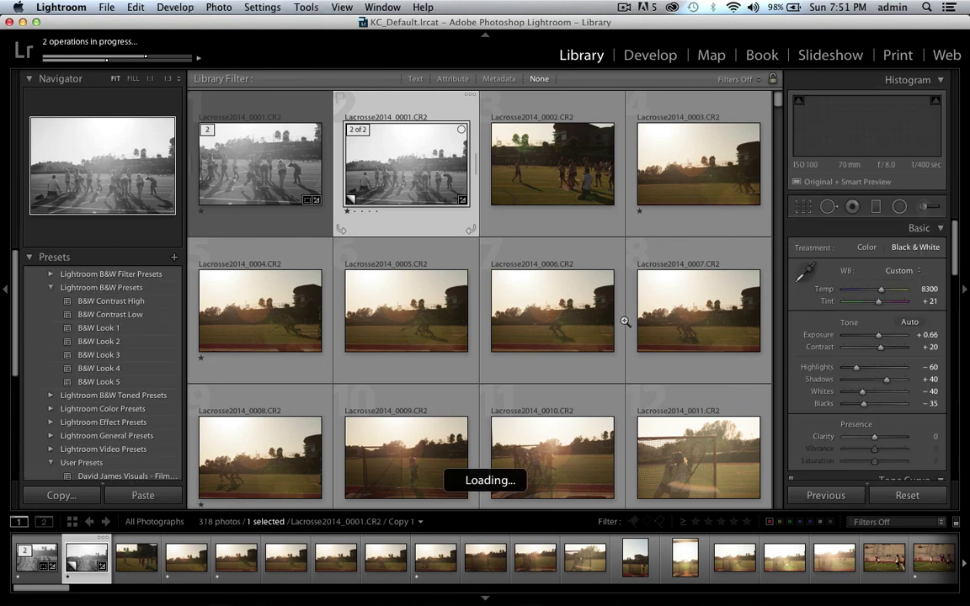
left_click(868, 248)
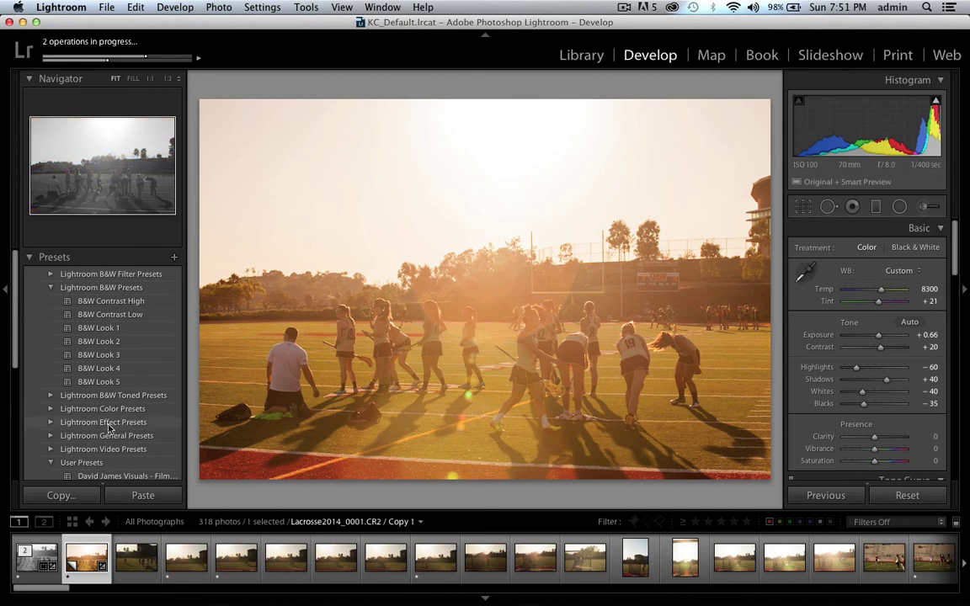
Compare the original Lacrosse2014_0001.CR2 with its virtual copy by alternating between them at full view in the Library.
key("g")
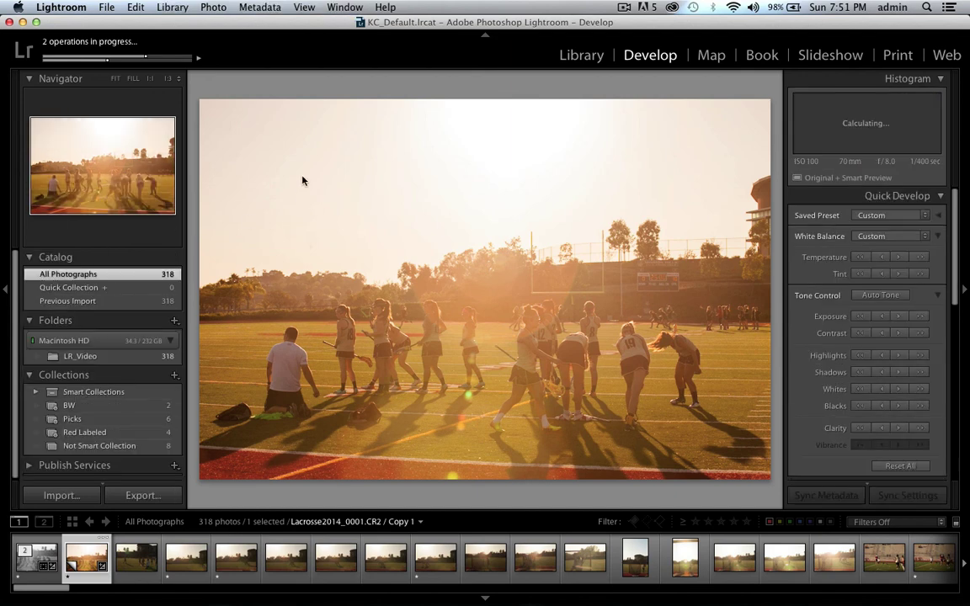
left_click(262, 189)
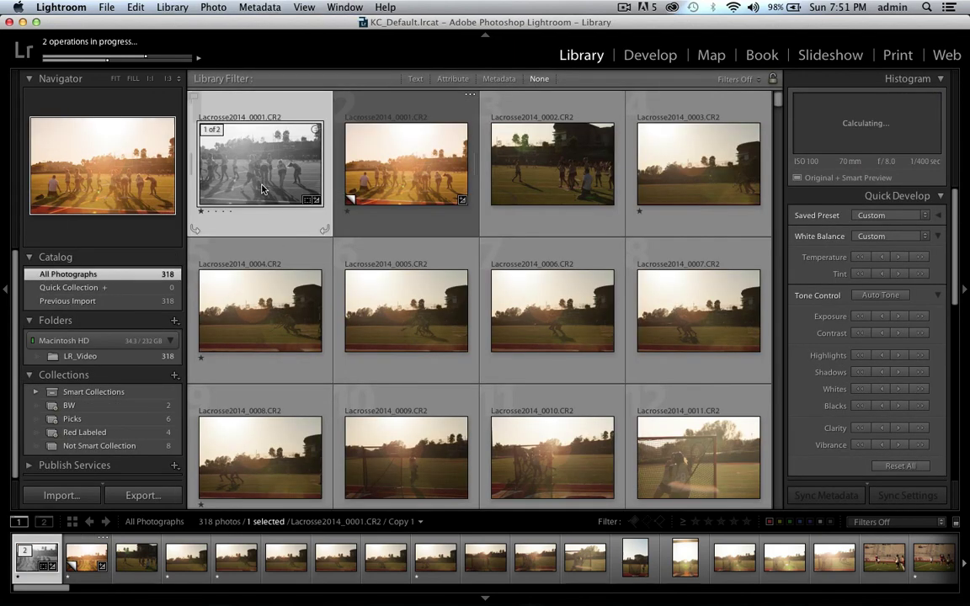
double_click(262, 189)
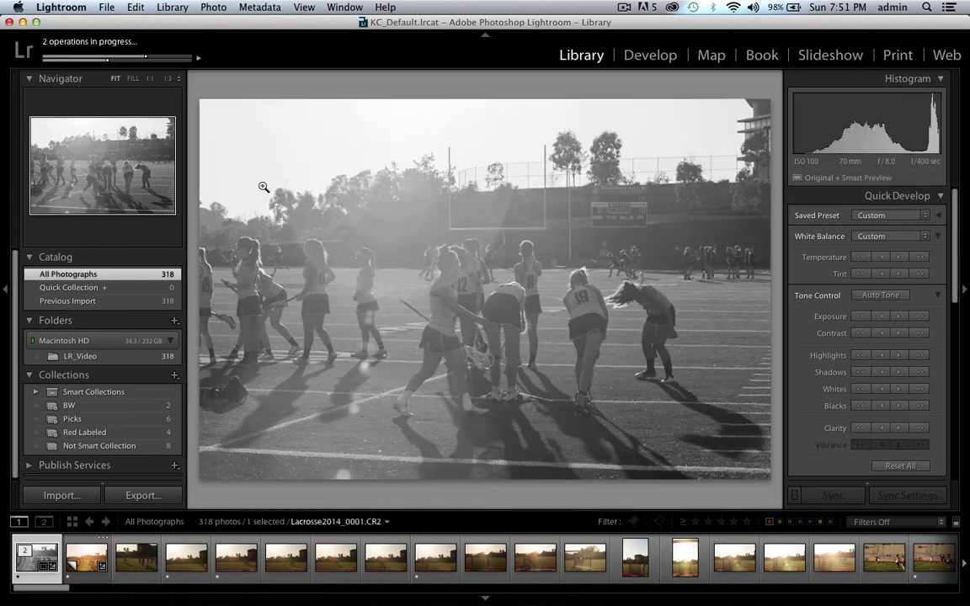
left_click(86, 557)
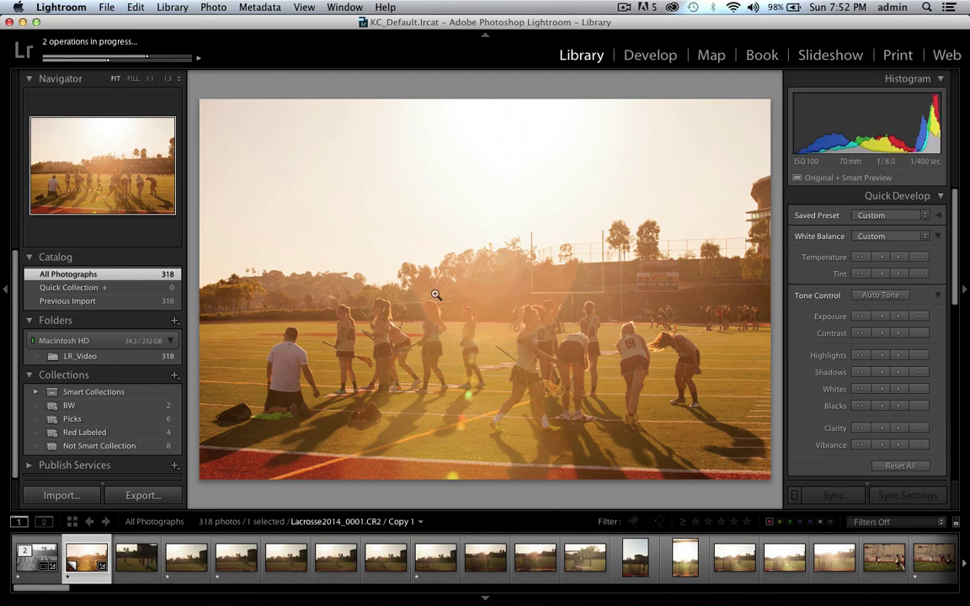
key("Left")
key("Right")
key("Left")
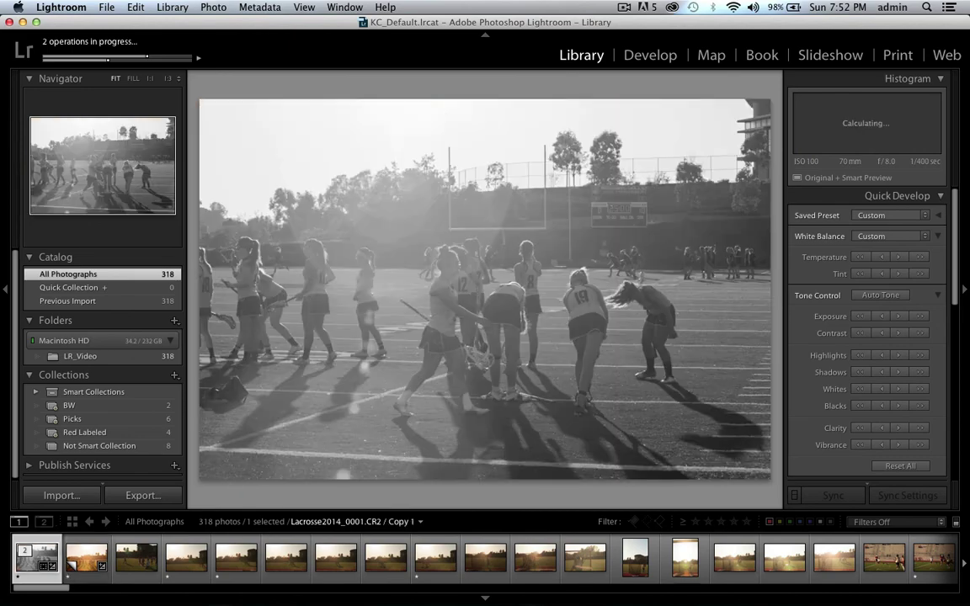
key("Right")
key("Left")
key("Right")
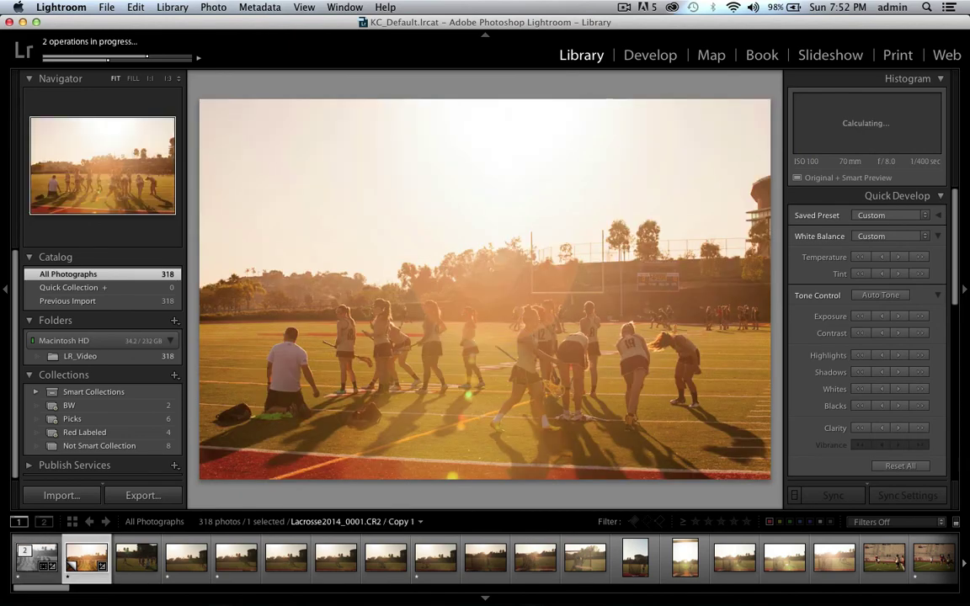